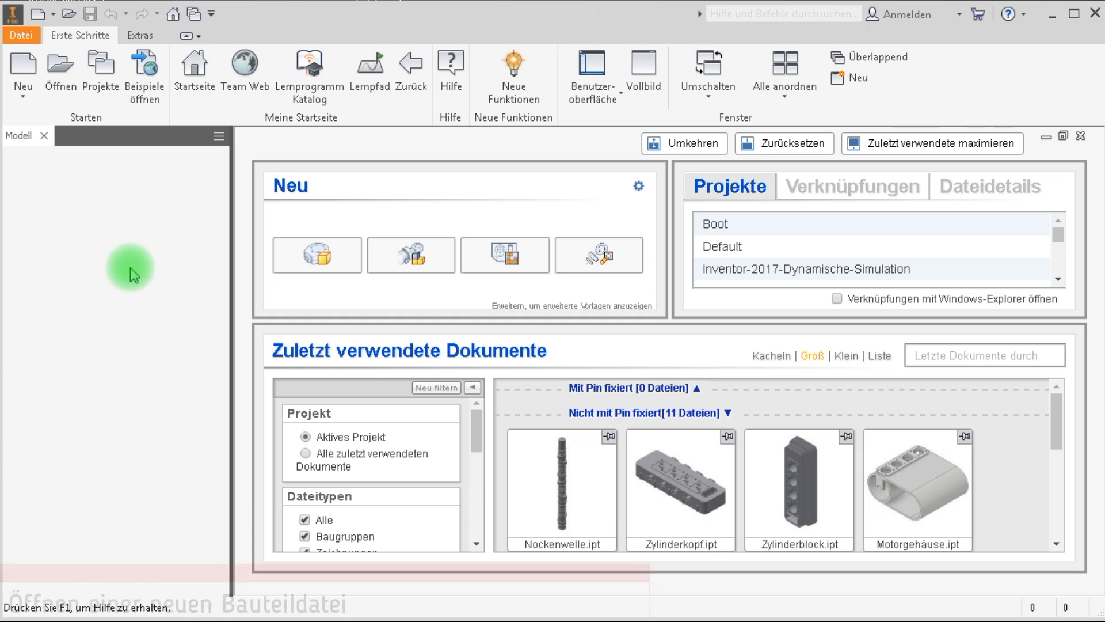
# Create a new part file and save it in the A_I_2019_Grundlagenkurs folder as Kurbelwelle.
pyautogui.click(820, 543)
pyautogui.click(91, 15)
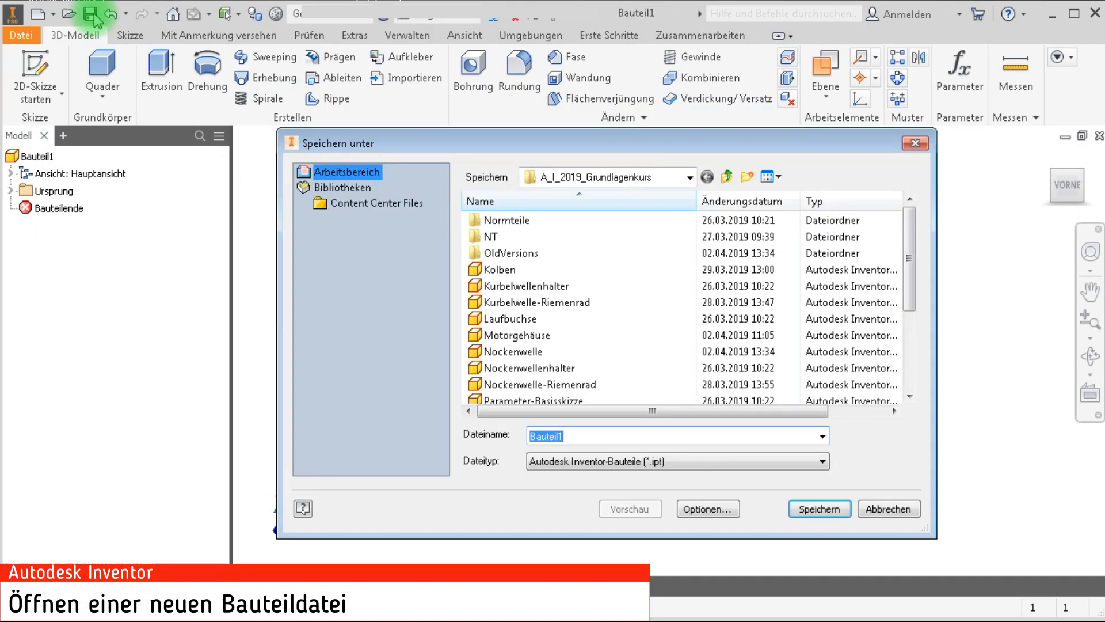
pyautogui.write('Kurbelwelle')
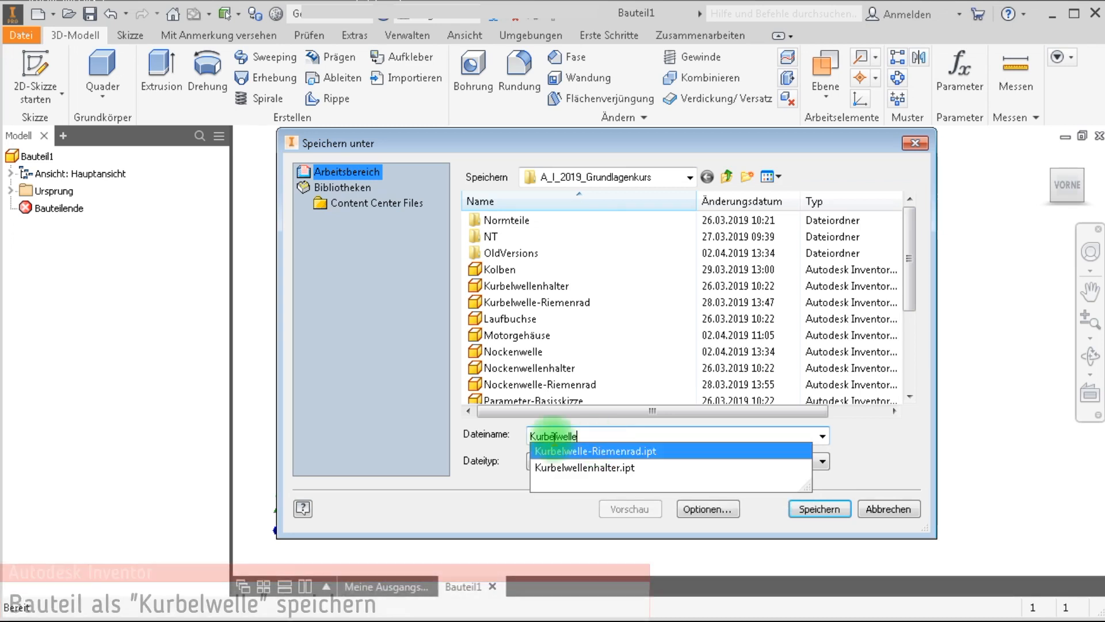
pyautogui.click(804, 508)
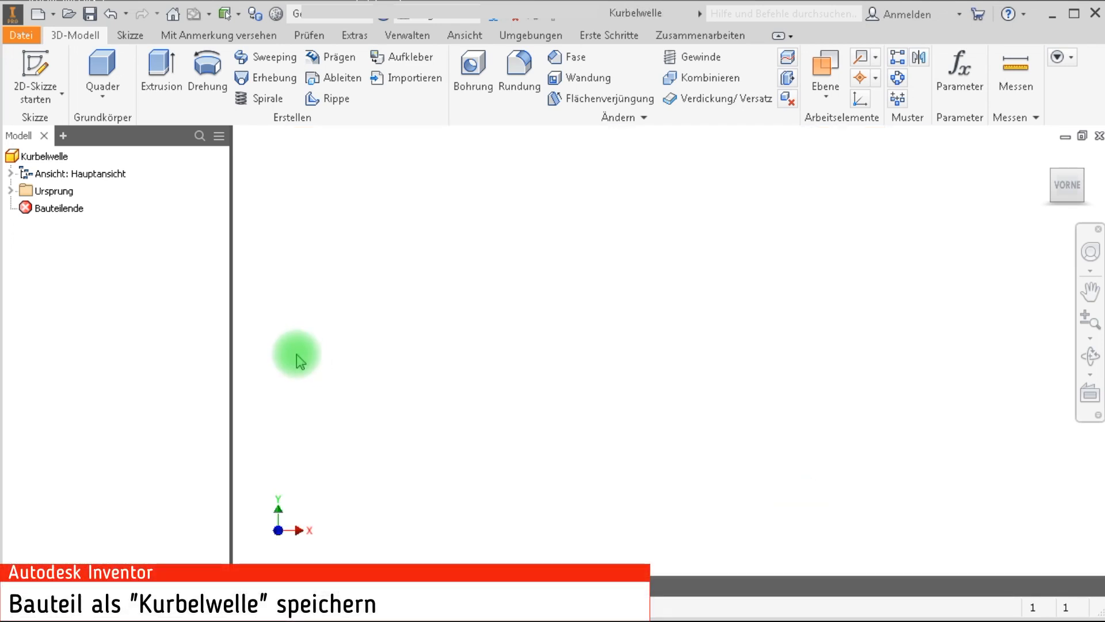
# Start a 2D sketch on the XY plane and project the origin's X and Y axes into it.
pyautogui.click(35, 75)
pyautogui.click(615, 208)
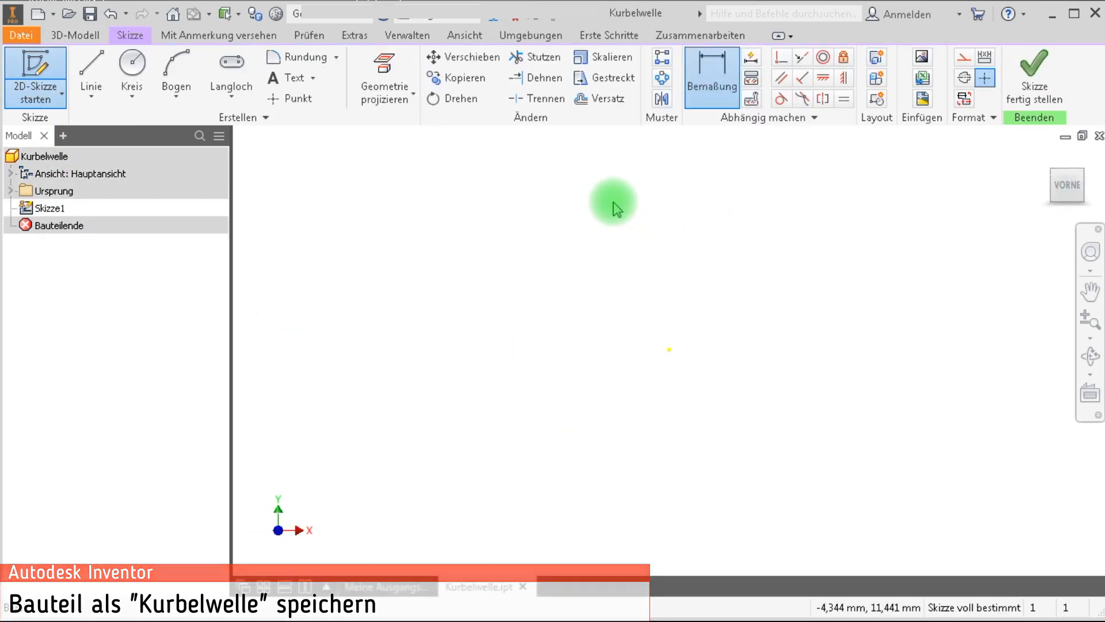
pyautogui.click(398, 95)
pyautogui.click(380, 123)
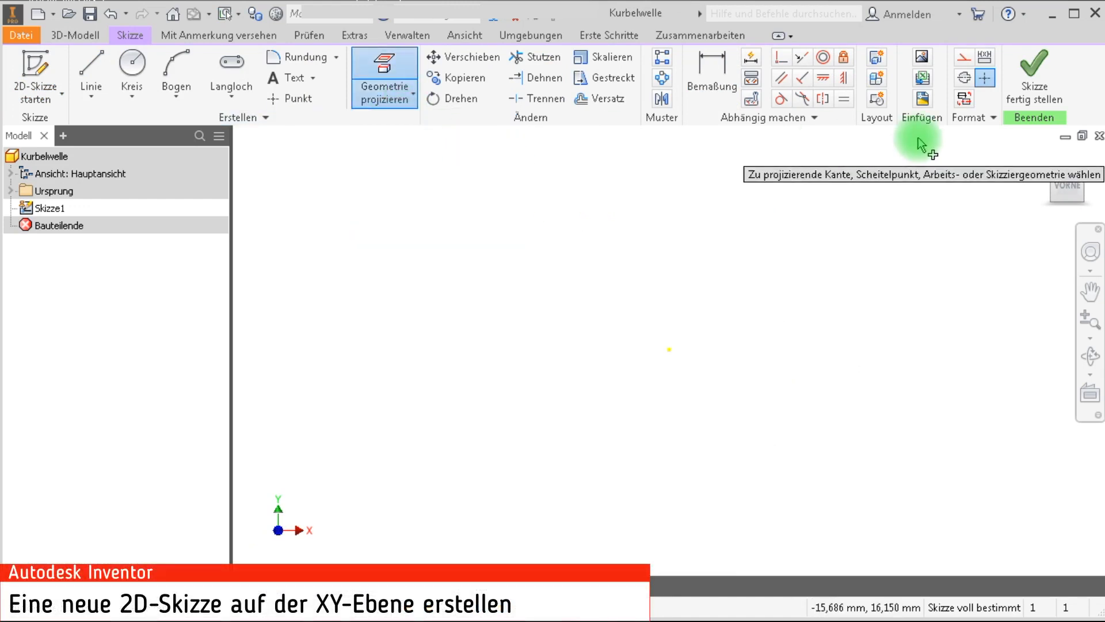
pyautogui.click(13, 190)
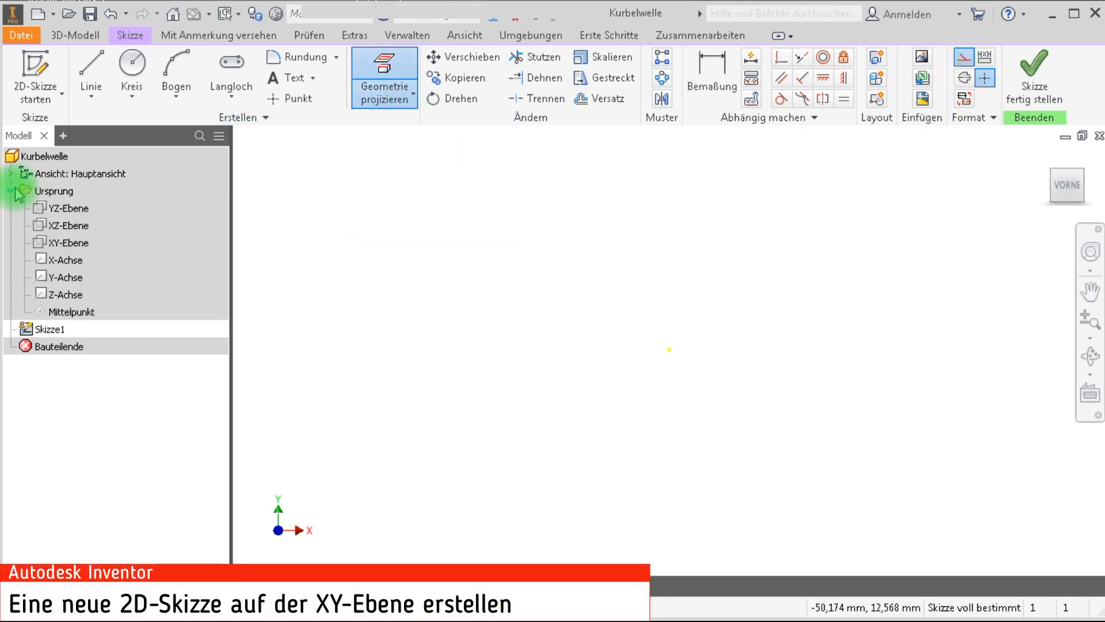
pyautogui.click(65, 260)
pyautogui.click(65, 277)
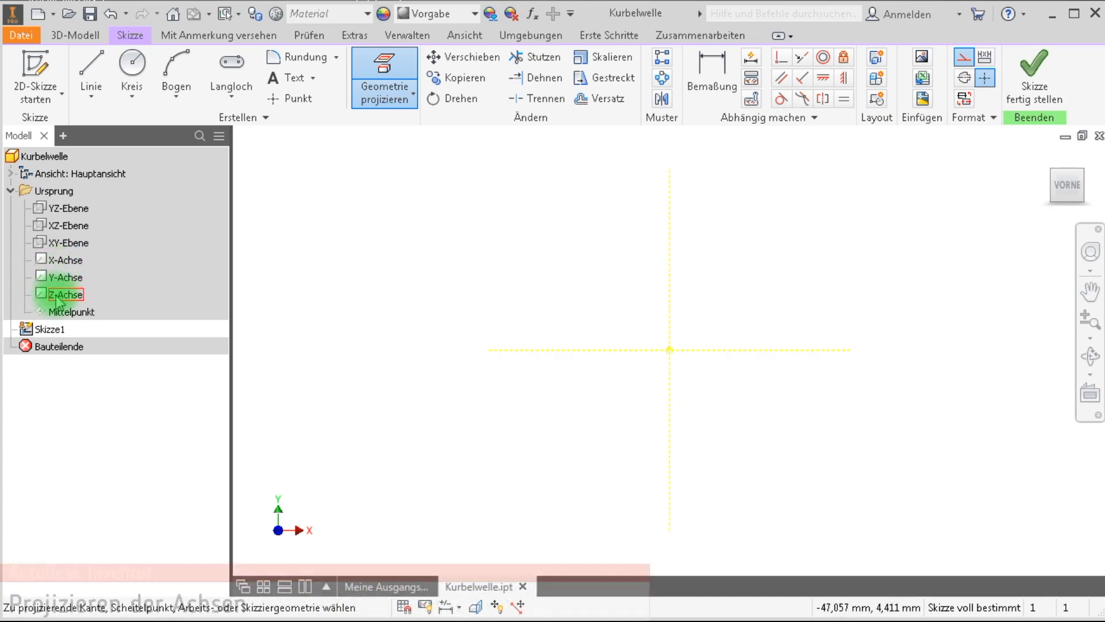
pyautogui.press('Escape')
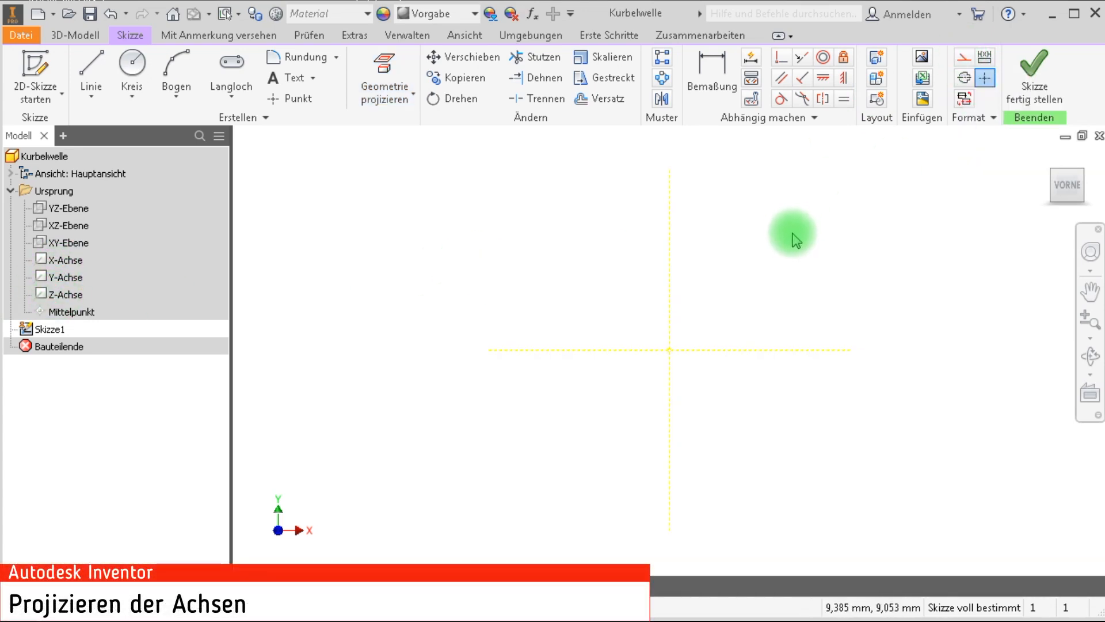
# Draw a circle 35 mm in diameter centred on the projected Y axis above the origin.
pyautogui.moveTo(789, 236); pyautogui.dragTo(663, 343, button='middle')
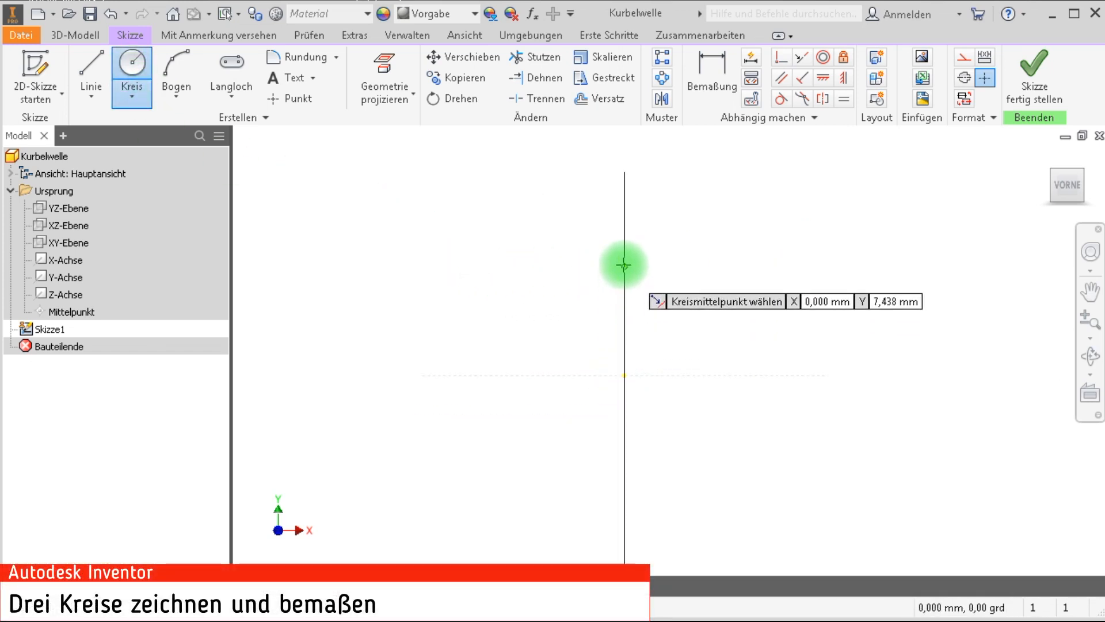
pyautogui.click(624, 266)
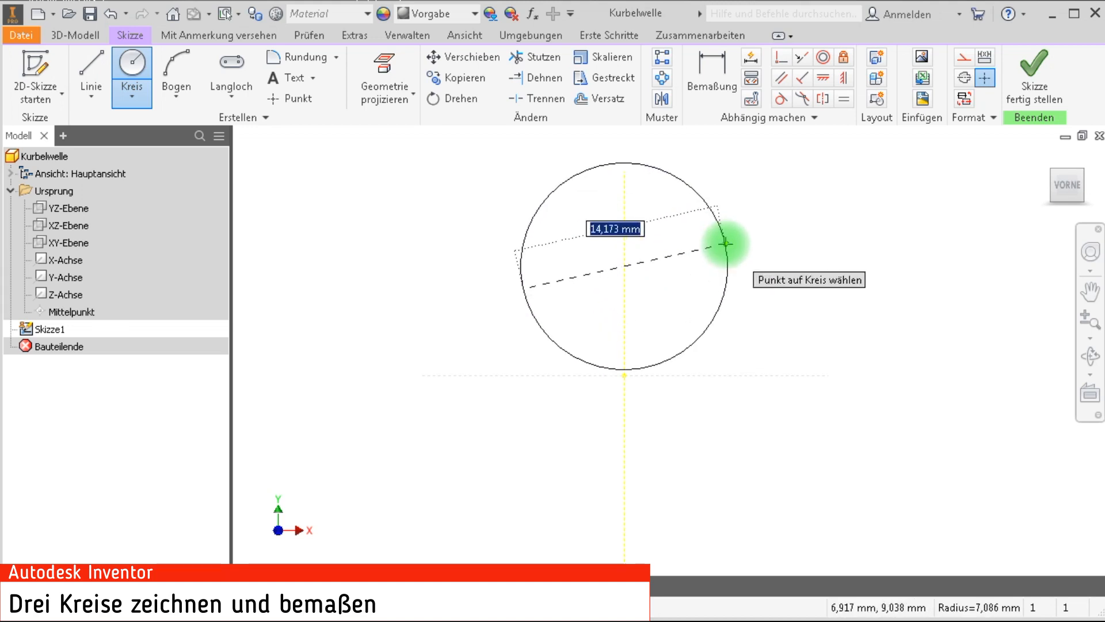
pyautogui.write('350')
pyautogui.press('BackSpace')
pyautogui.press('Return')
pyautogui.scroll(2, 634, 265)
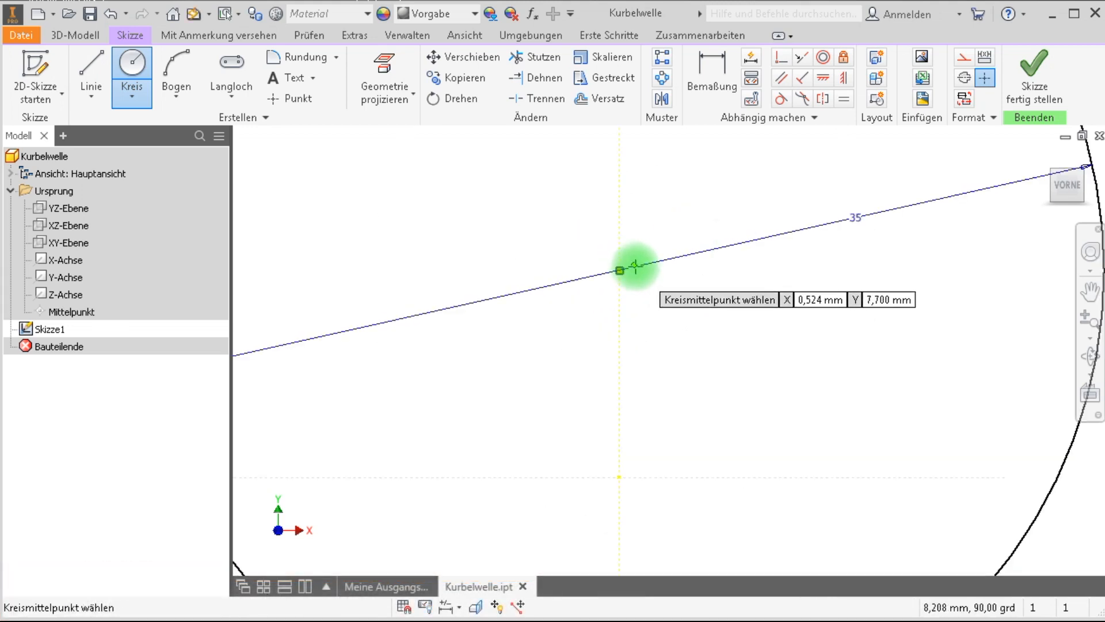
pyautogui.scroll(-6, 709, 284)
pyautogui.press('Escape')
# Move the 35 mm circle up along the projected Y axis to about 44 mm above the X axis.
pyautogui.moveTo(698, 287); pyautogui.dragTo(702, 294)
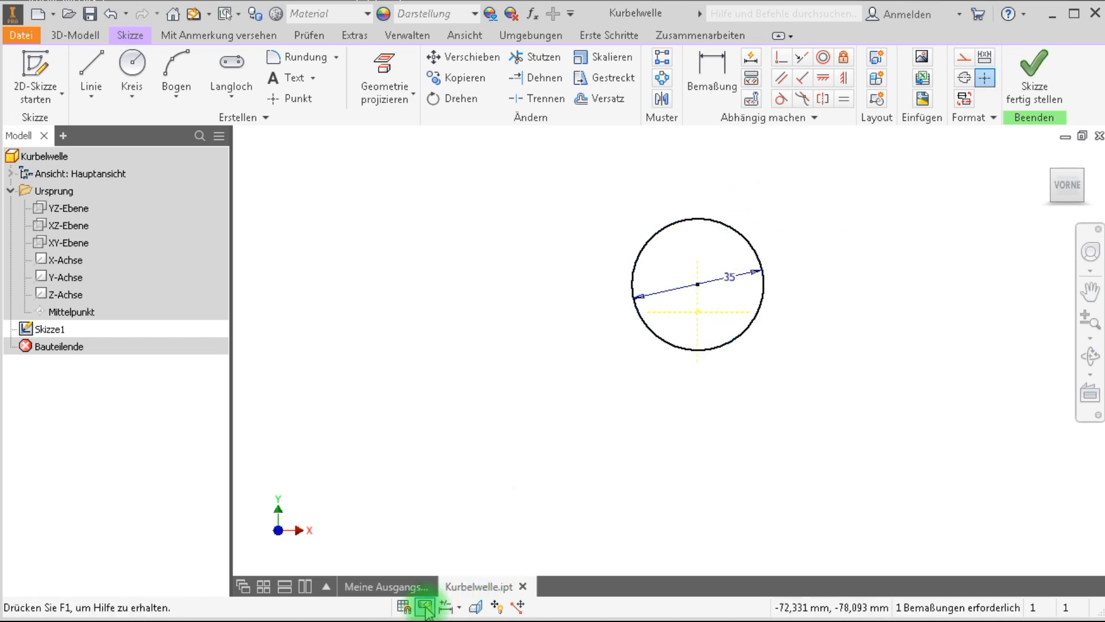
pyautogui.moveTo(698, 284); pyautogui.dragTo(695, 209)
pyautogui.moveTo(649, 352); pyautogui.dragTo(539, 435, button='middle')
pyautogui.moveTo(588, 299); pyautogui.dragTo(445, 199)
# Draw circles of 60 mm and 55 mm diameter below the origin on the Y axis line, the 55 mm one about 54 mm down.
pyautogui.click(586, 394)
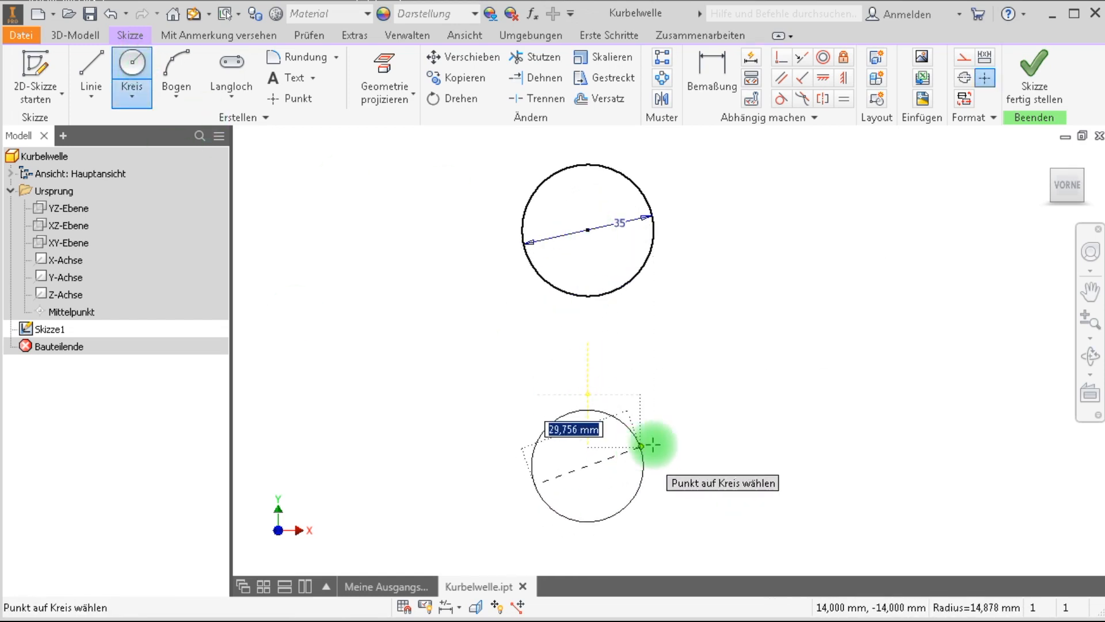
pyautogui.write('60')
pyautogui.press('Return')
pyautogui.moveTo(770, 457); pyautogui.dragTo(750, 345, button='middle')
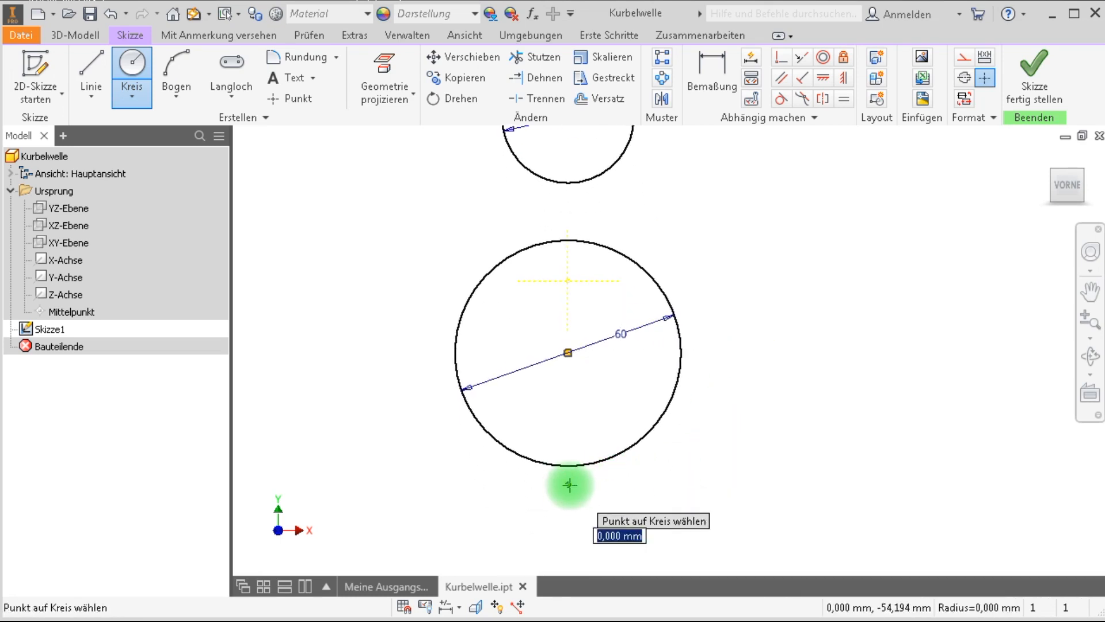
pyautogui.write('55')
pyautogui.press('Return')
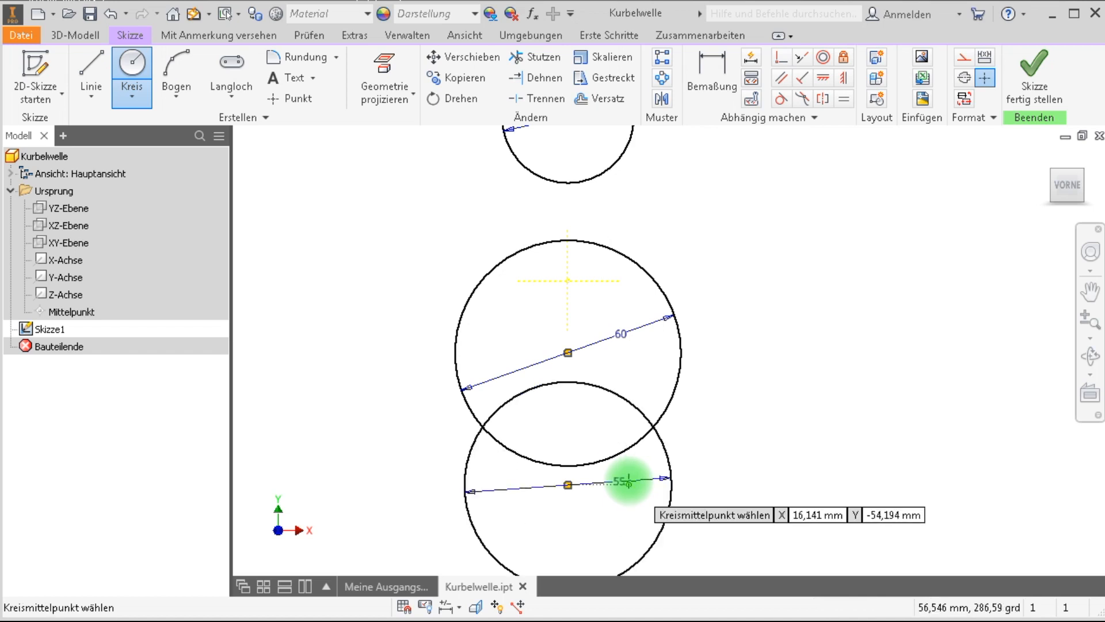
pyautogui.scroll(-3, 753, 437)
pyautogui.scroll(3, 761, 440)
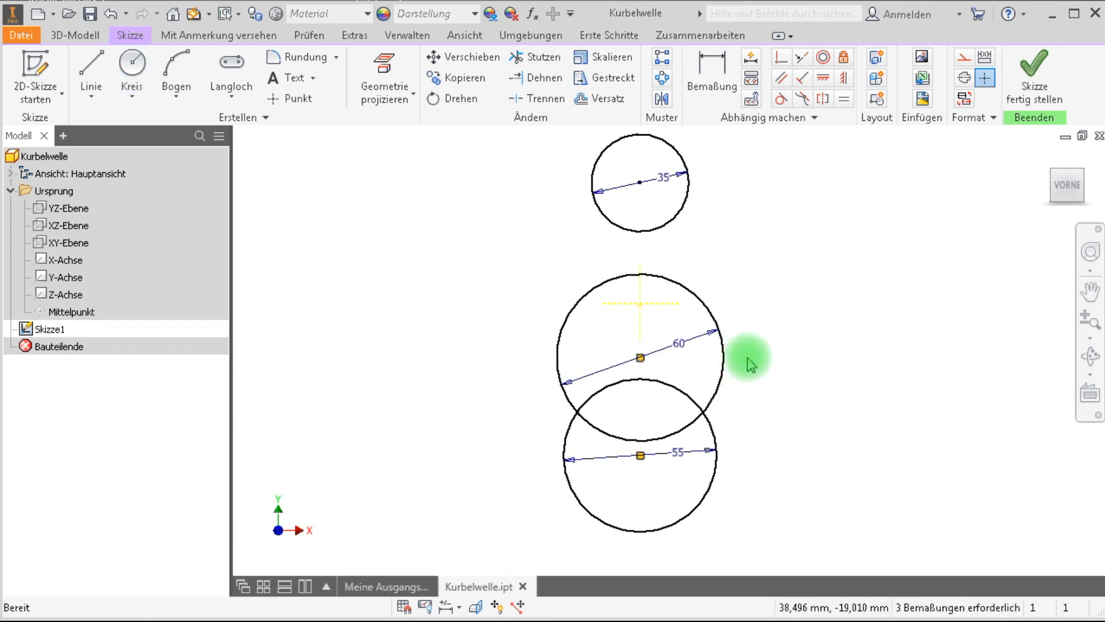
# Dimension the distance from the 35 mm circle's centre to the projected X axis as 35 mm.
pyautogui.click(640, 183)
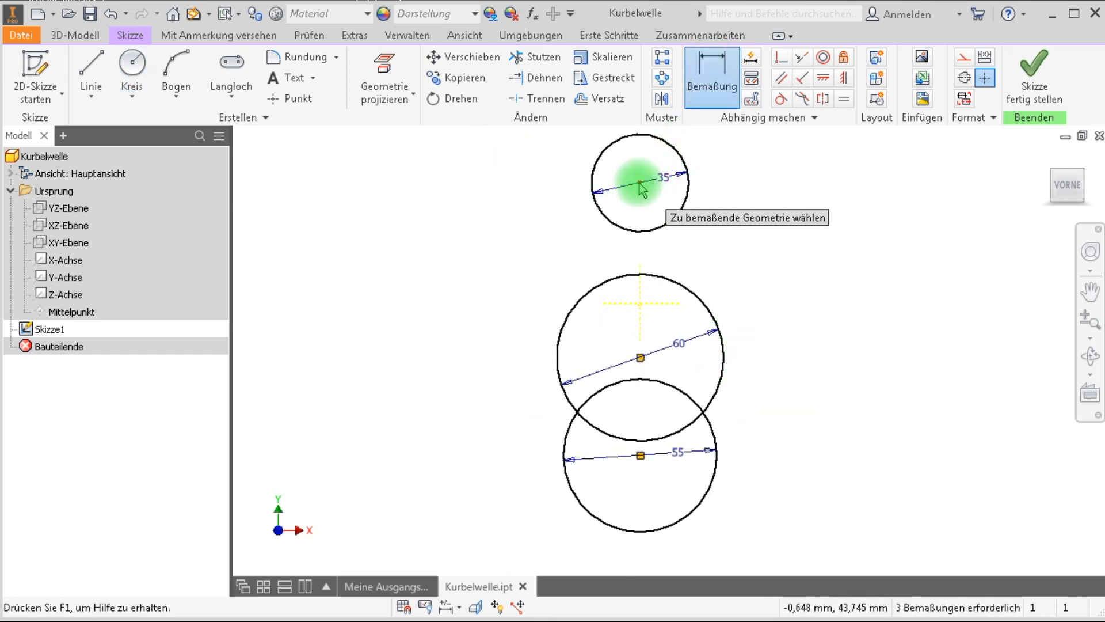
pyautogui.click(661, 304)
pyautogui.click(770, 256)
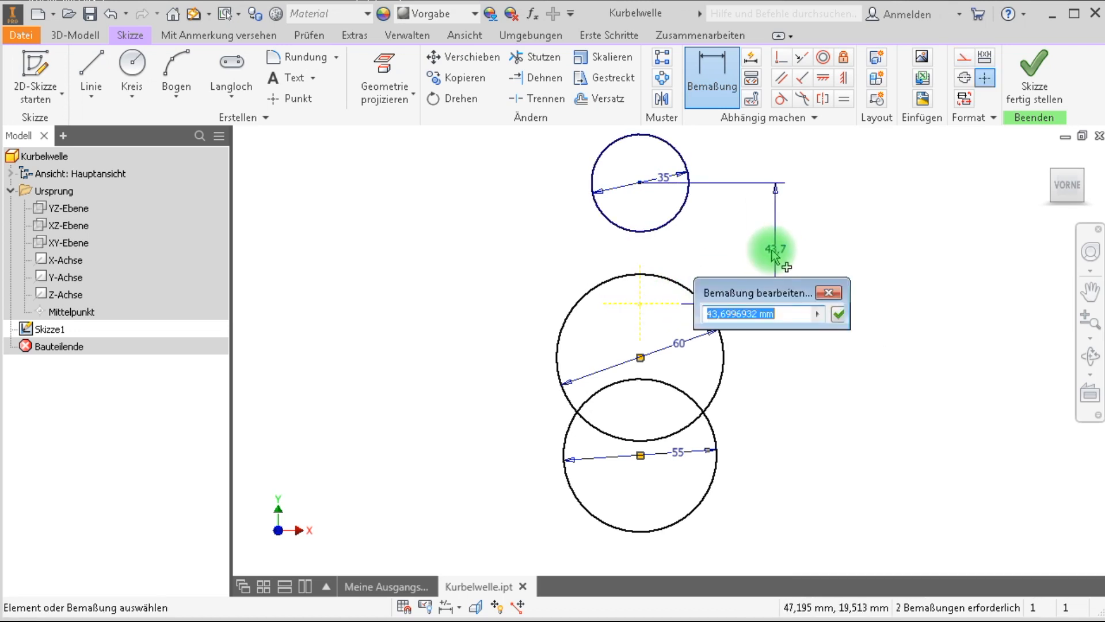
pyautogui.write('35')
pyautogui.press('Return')
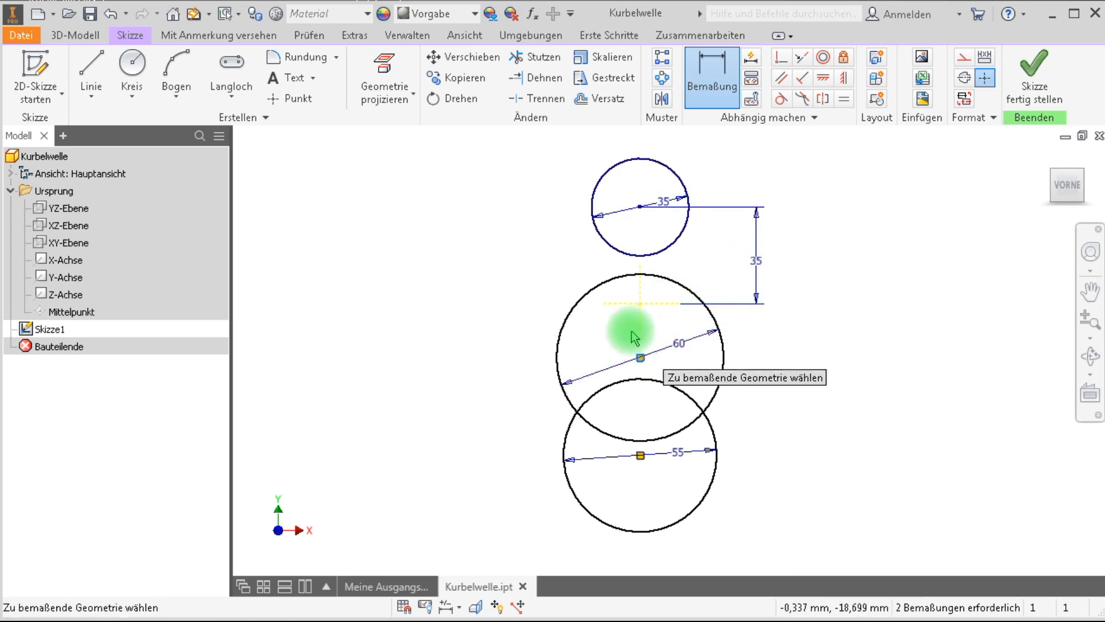
# Dimension the distance from the 60 mm circle's centre to the projected X axis as 15 mm.
pyautogui.click(634, 304)
pyautogui.click(695, 329)
pyautogui.write('15')
pyautogui.press('Return')
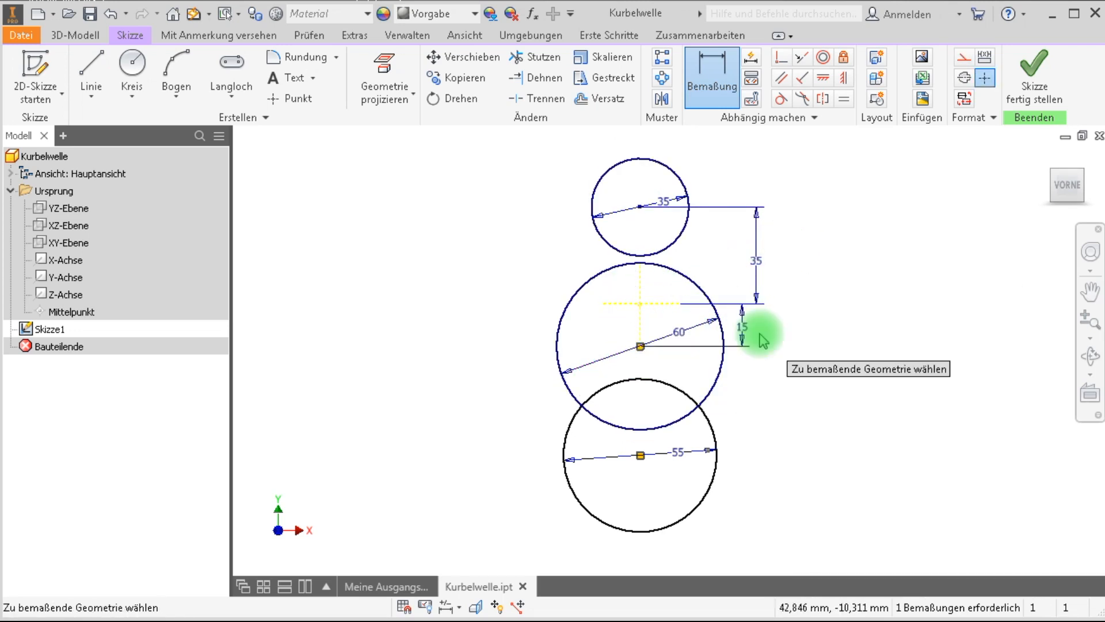
# Dimension the distance from the 55 mm circle's centre to the projected X axis as 55 mm.
pyautogui.click(640, 455)
pyautogui.click(720, 303)
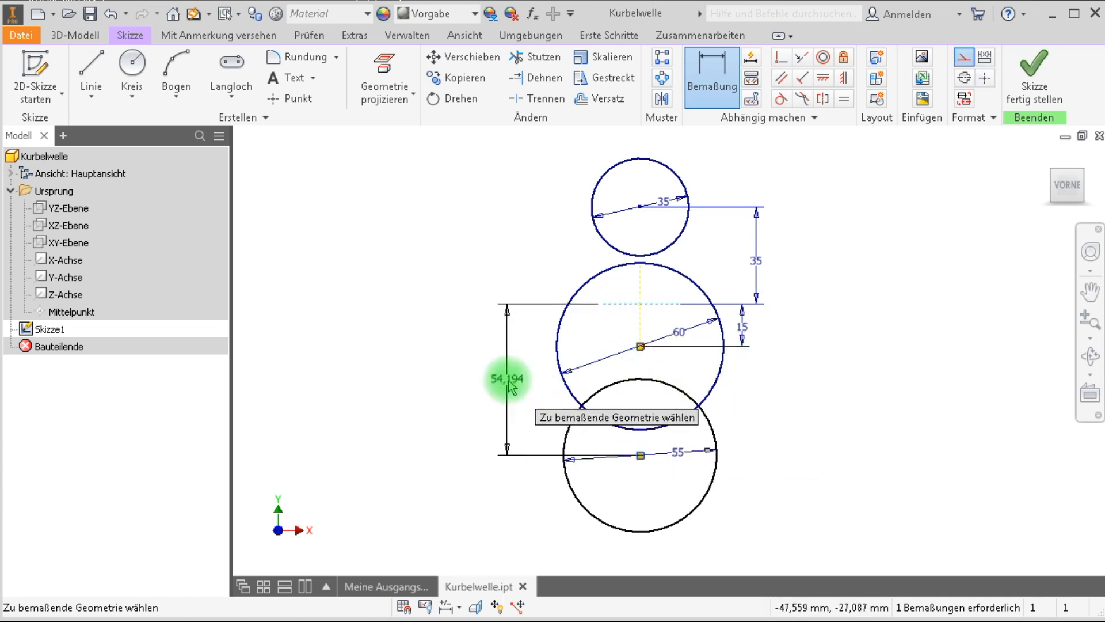
pyautogui.click(508, 385)
pyautogui.write('55')
pyautogui.press('Return')
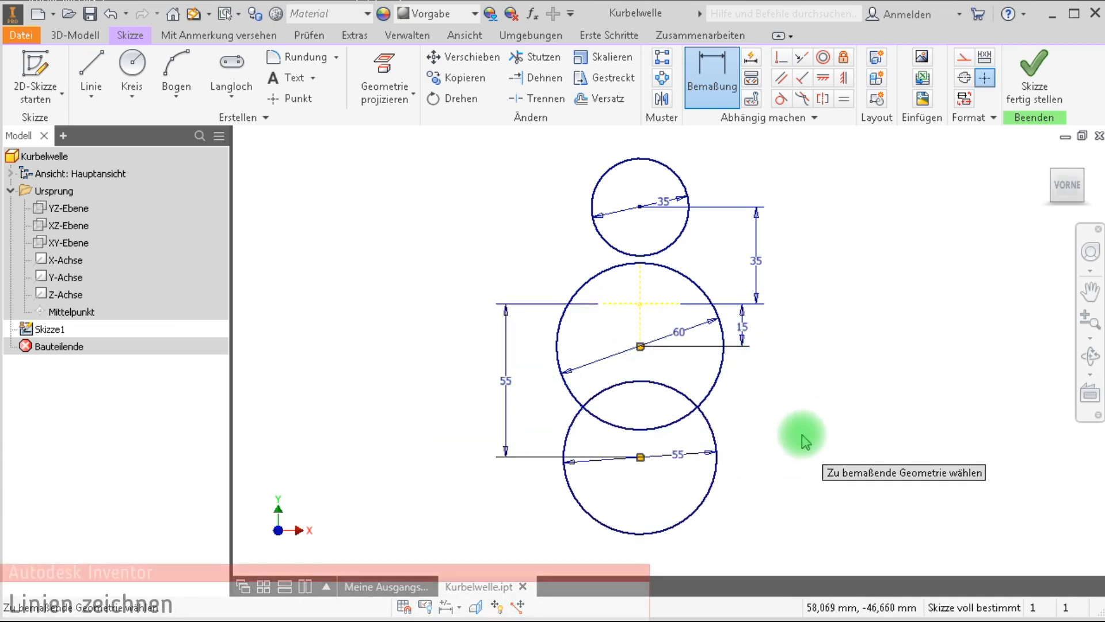
pyautogui.press('Escape')
# Draw two separate slanted lines flanking the circles and converging upward, the left one about 140 mm long.
pyautogui.moveTo(823, 380); pyautogui.dragTo(706, 380, button='middle')
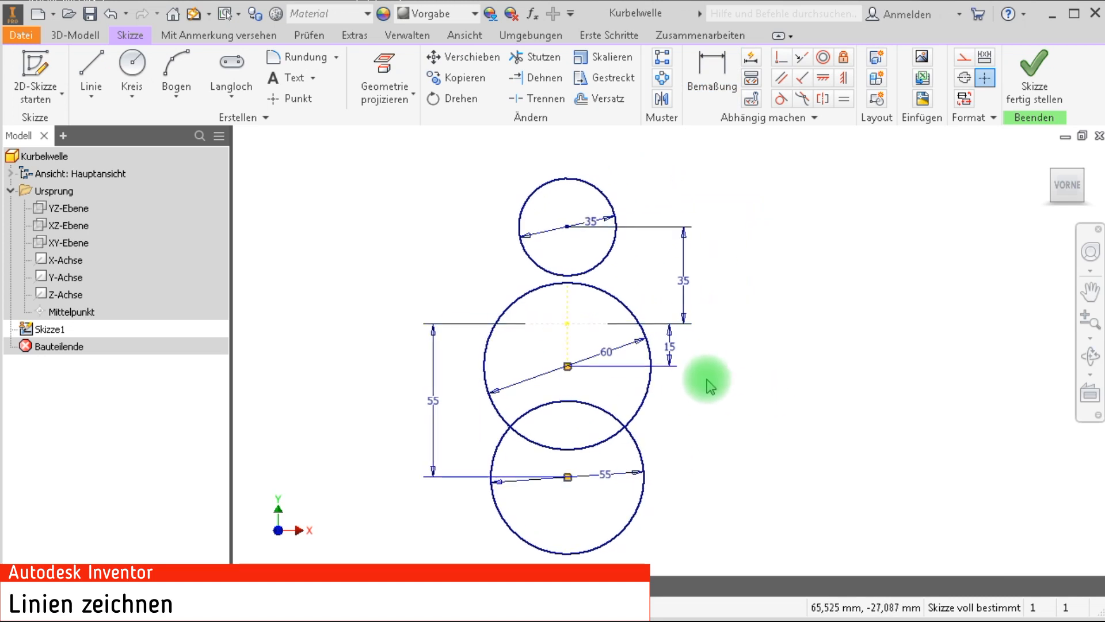
pyautogui.click(403, 515)
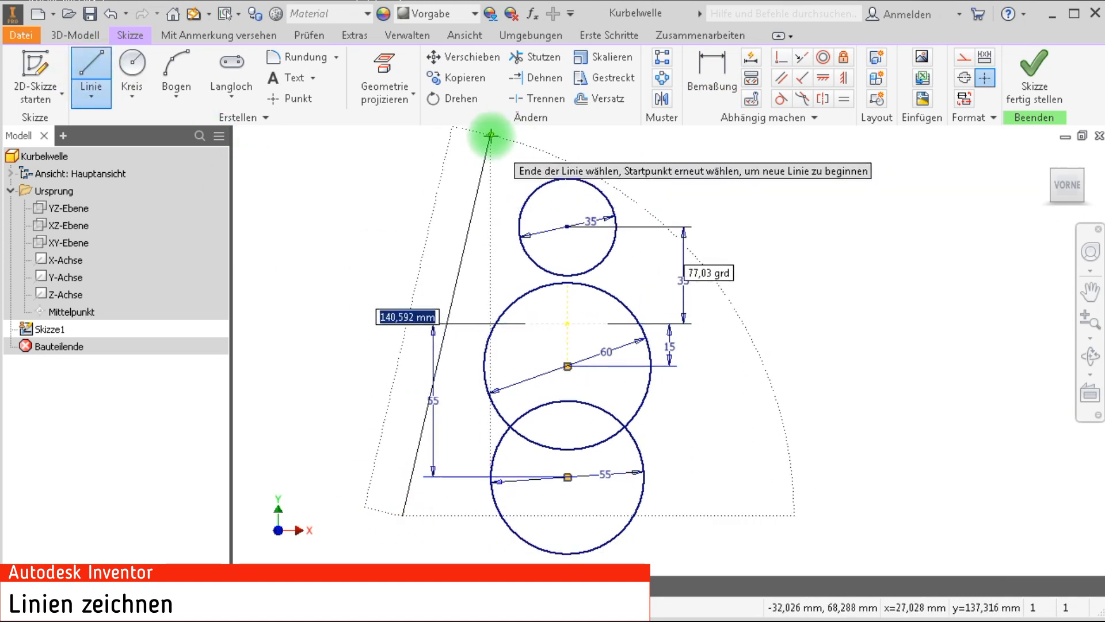
pyautogui.click(484, 137)
pyautogui.press('Escape')
pyautogui.press('l')
pyautogui.click(660, 132)
pyautogui.click(726, 502)
pyautogui.press('Escape')
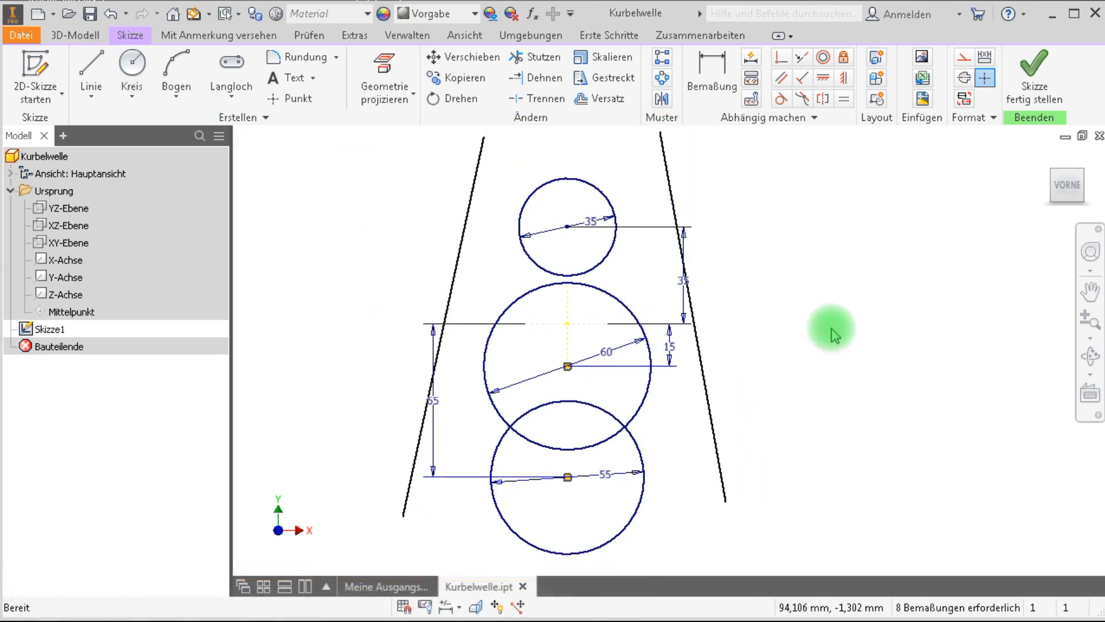
# Constrain the flanking lines tangent to the 60 mm and 35 mm circles.
pyautogui.moveTo(837, 315); pyautogui.dragTo(845, 332, button='middle')
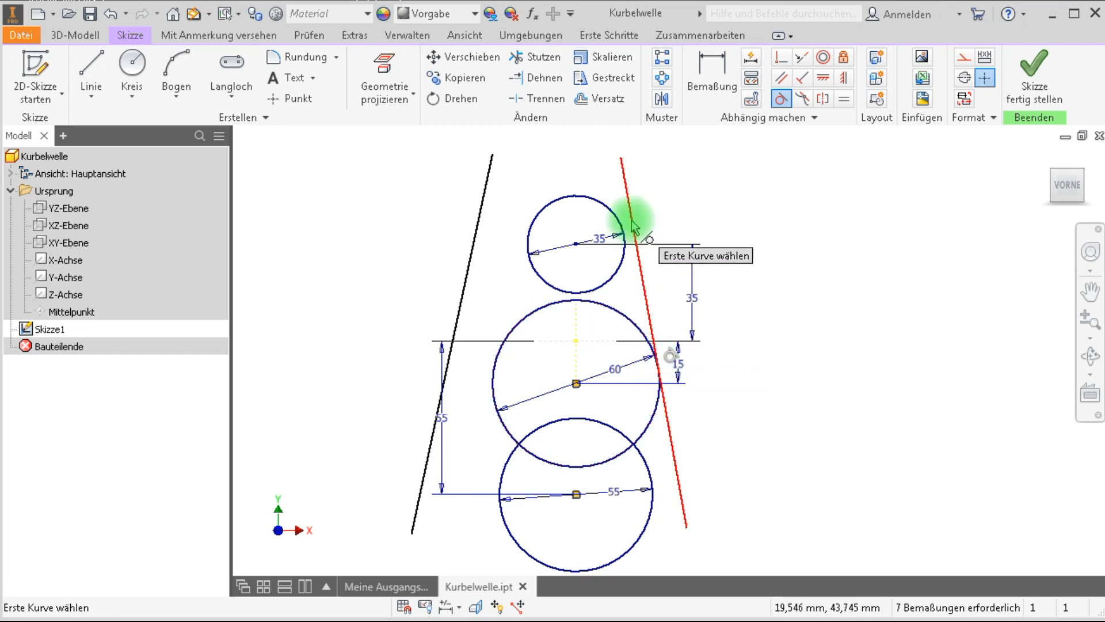
pyautogui.click(494, 367)
pyautogui.click(514, 263)
pyautogui.click(527, 251)
# Trim the line ends above the 35 mm circle and the inner arcs of the 35 mm and 60 mm circles.
pyautogui.moveTo(773, 373)
pyautogui.mouseDown(button='middle')
pyautogui.moveTo(760, 345)
pyautogui.moveTo(770, 328)
pyautogui.mouseUp(button='middle')
pyautogui.click(532, 57)
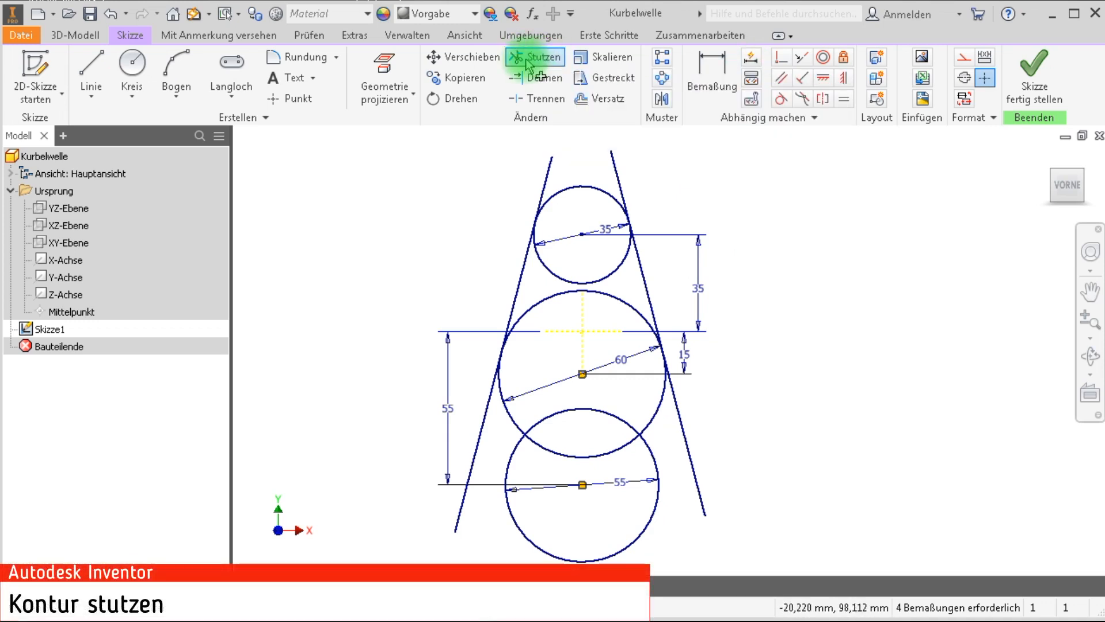
pyautogui.moveTo(505, 212); pyautogui.dragTo(568, 171)
pyautogui.moveTo(662, 189); pyautogui.dragTo(683, 185)
pyautogui.moveTo(617, 239); pyautogui.dragTo(558, 307)
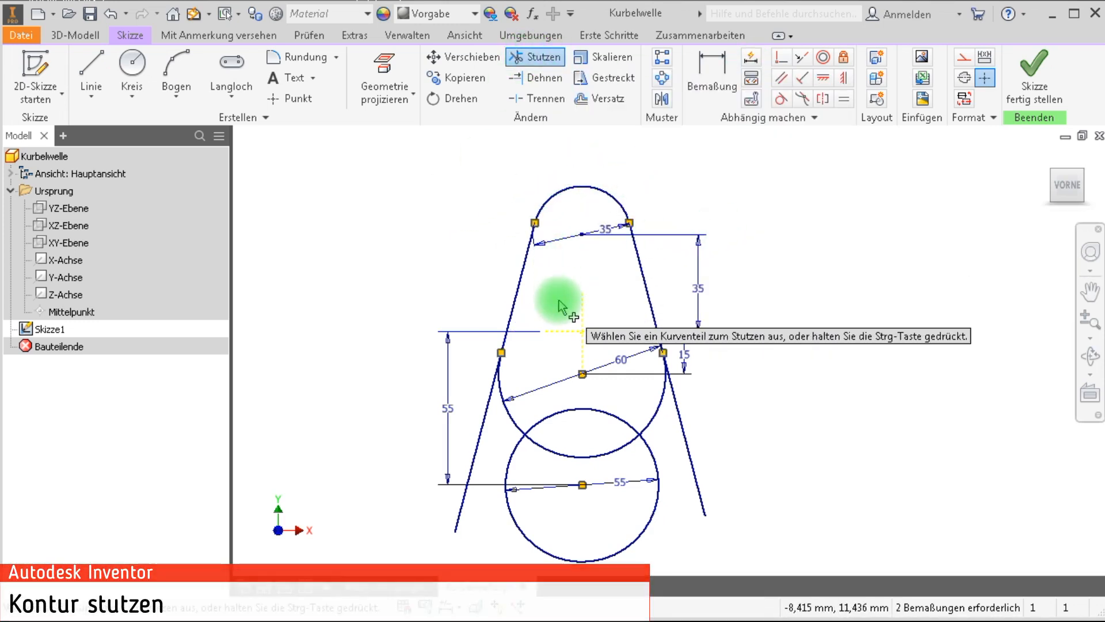
# Trim the lower line ends, the 55 mm circle's outer arc and the 60 mm circle's bottom arc to leave one closed contour.
pyautogui.scroll(-6, 543, 245)
pyautogui.scroll(6, 564, 238)
pyautogui.moveTo(624, 308); pyautogui.dragTo(628, 223, button='middle')
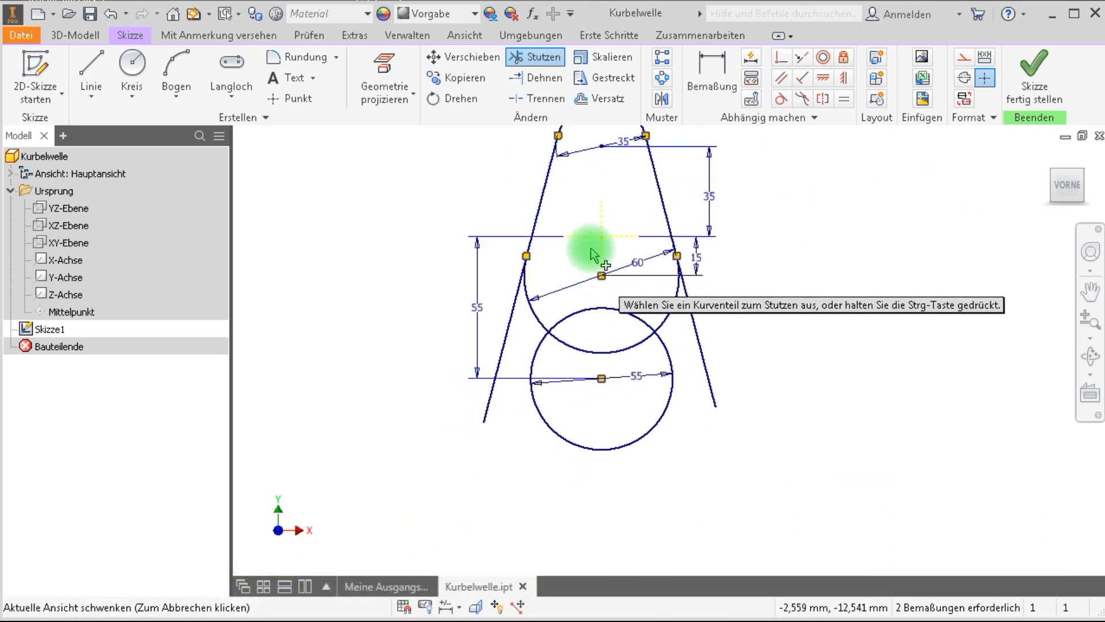
pyautogui.click(516, 294)
pyautogui.click(699, 346)
pyautogui.moveTo(686, 438); pyautogui.dragTo(651, 413)
pyautogui.moveTo(638, 359); pyautogui.dragTo(622, 339)
pyautogui.moveTo(709, 323); pyautogui.dragTo(719, 422, button='middle')
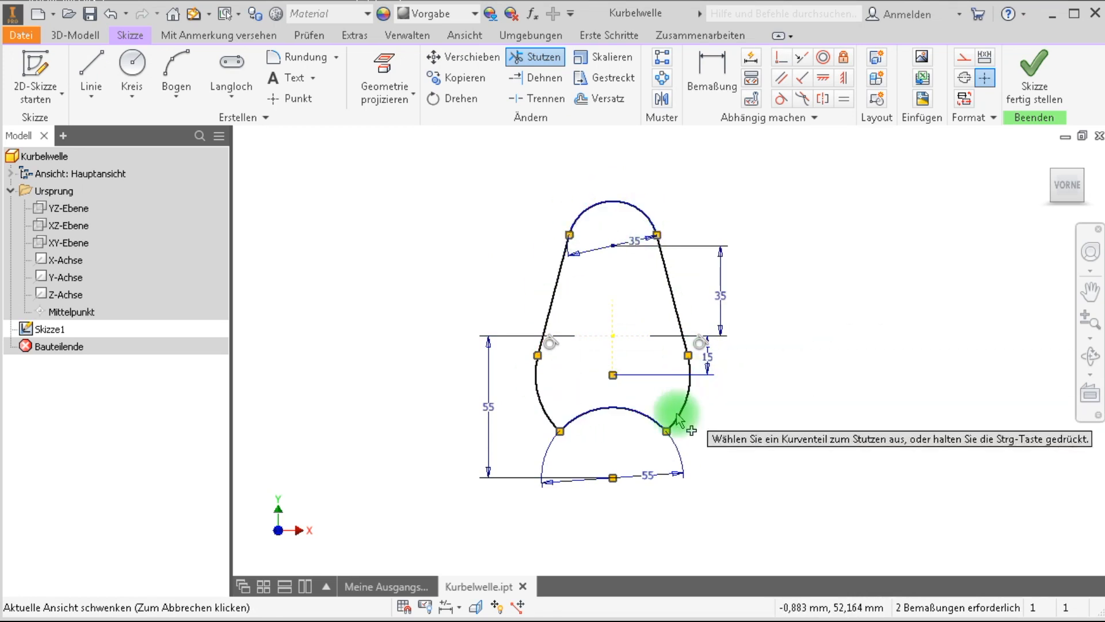
pyautogui.click(668, 432)
pyautogui.click(888, 217)
# Fully define the trimmed contour with automatic dimensions and constraints, and finish the sketch.
pyautogui.click(751, 57)
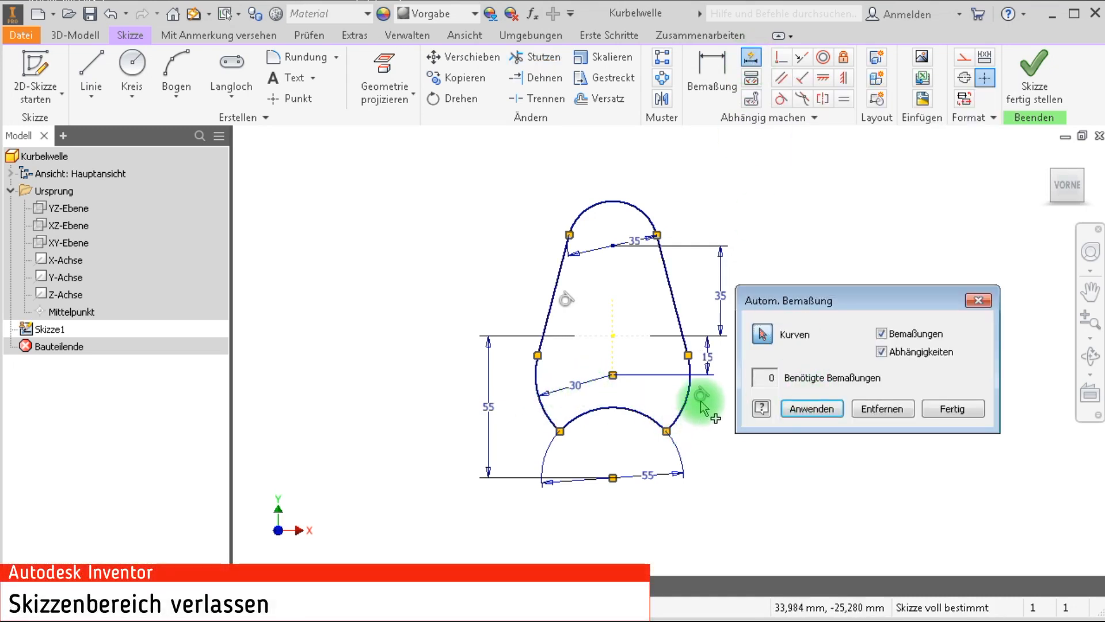
pyautogui.click(968, 410)
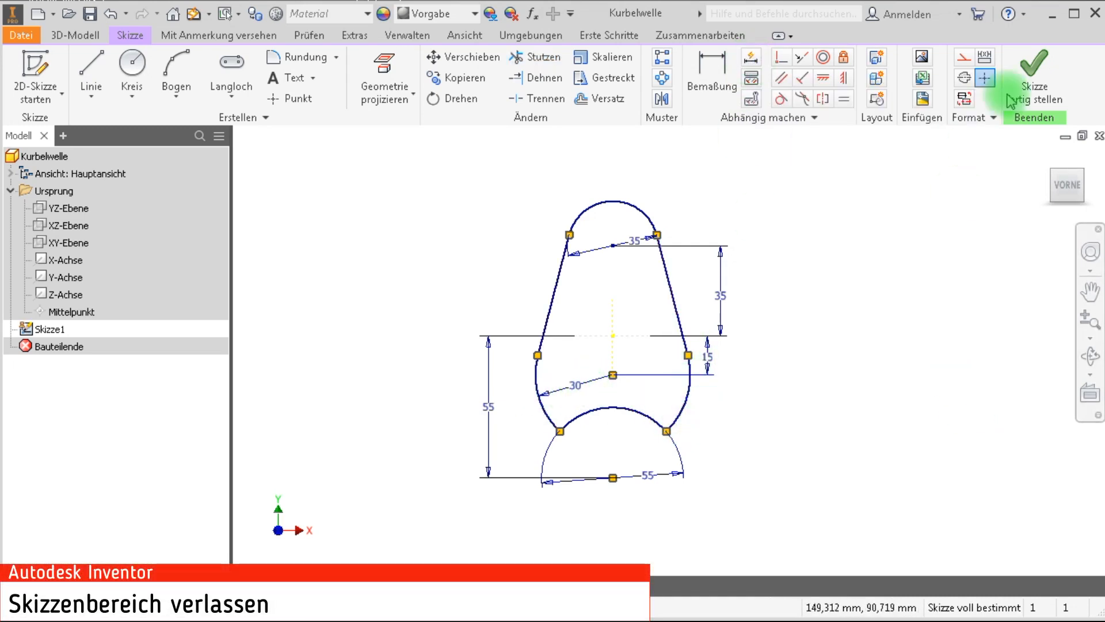
pyautogui.click(1026, 90)
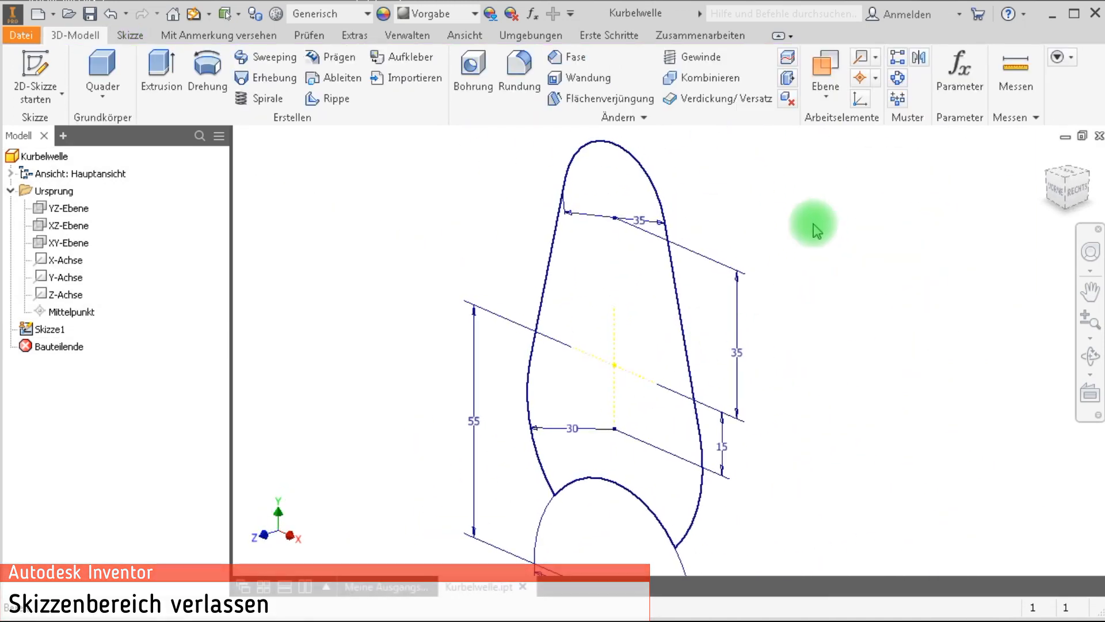
# Extrude the crank web contour by 10 mm, symmetrically to both sides of the sketch plane.
pyautogui.click(161, 86)
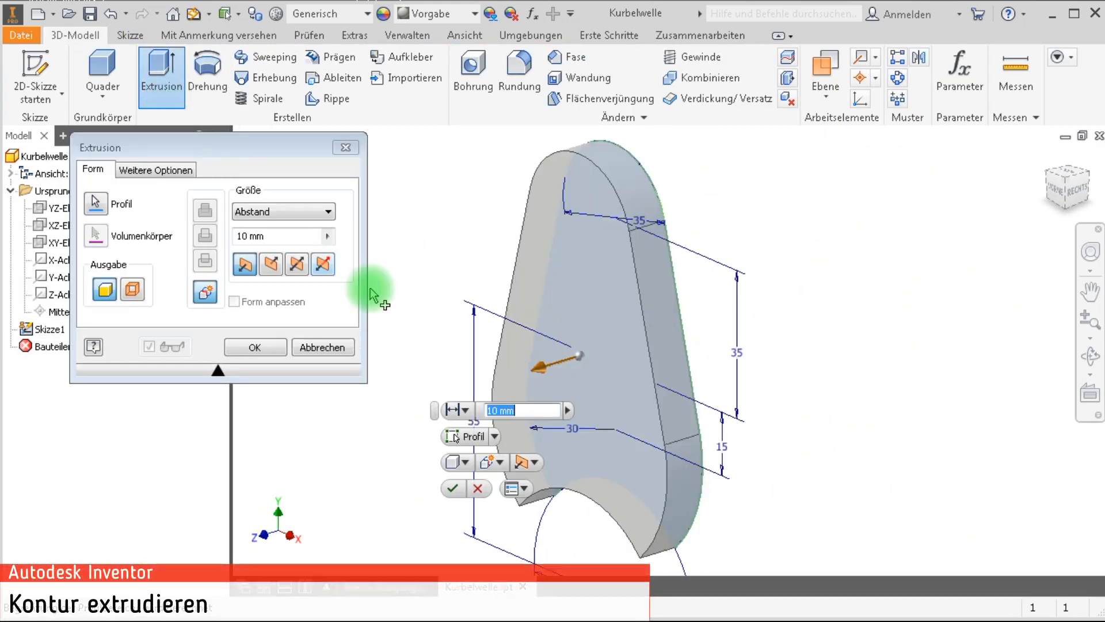
pyautogui.click(284, 236)
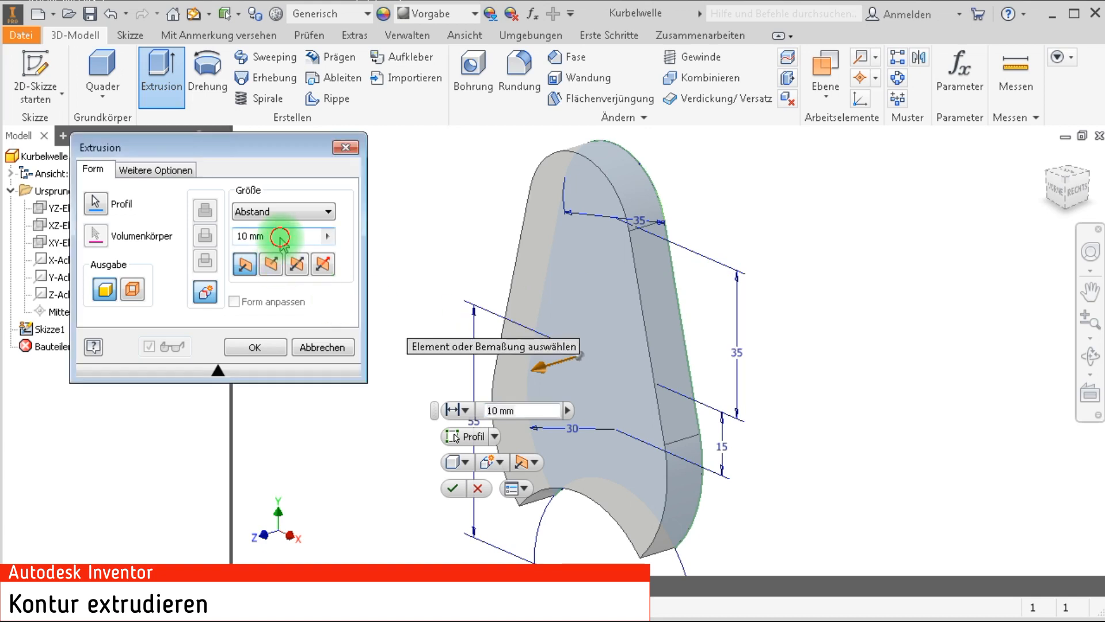
pyautogui.click(297, 265)
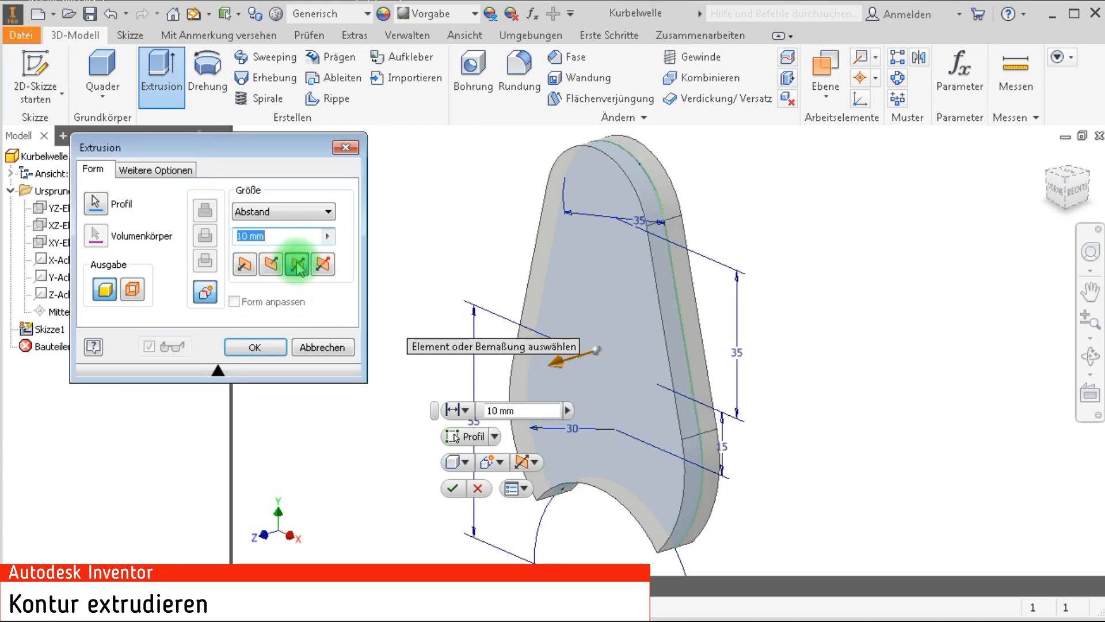
pyautogui.click(254, 347)
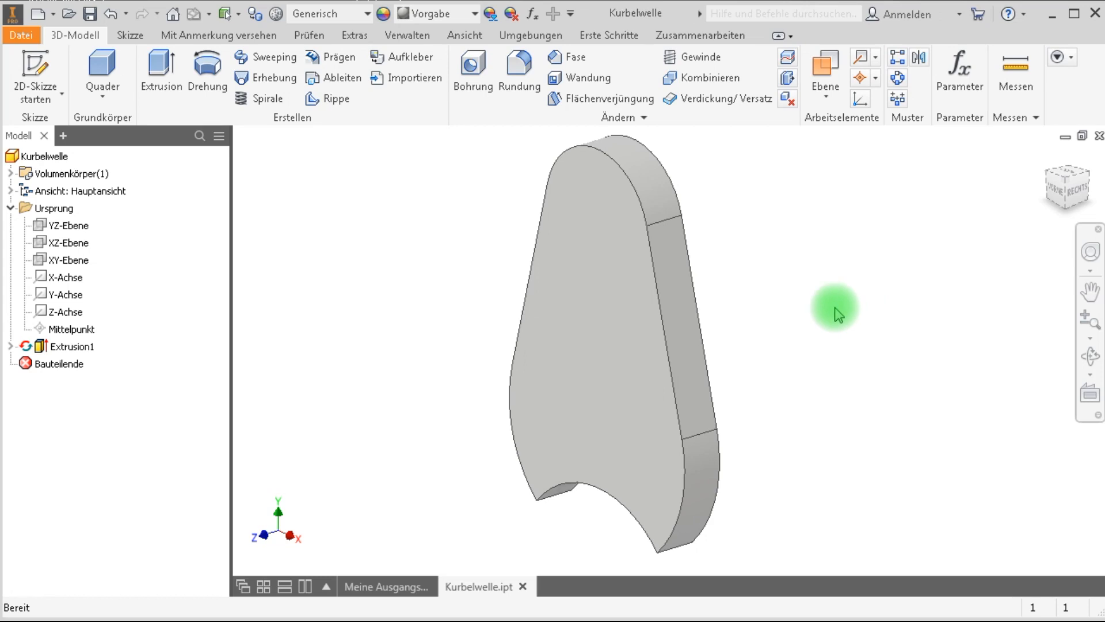
# Pattern the web extrusion along the Z axis as a rectangular pattern with 2 instances spaced 40 mm apart.
pyautogui.click(896, 58)
pyautogui.click(72, 346)
pyautogui.moveTo(345, 161); pyautogui.dragTo(257, 151)
pyautogui.click(226, 252)
pyautogui.click(66, 311)
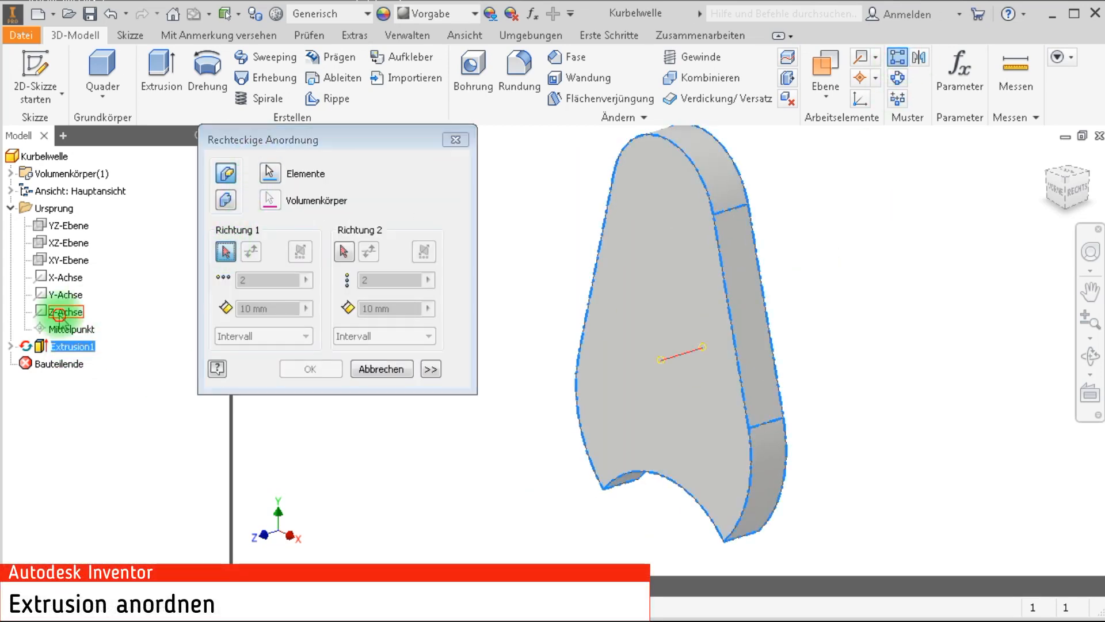
pyautogui.click(270, 310)
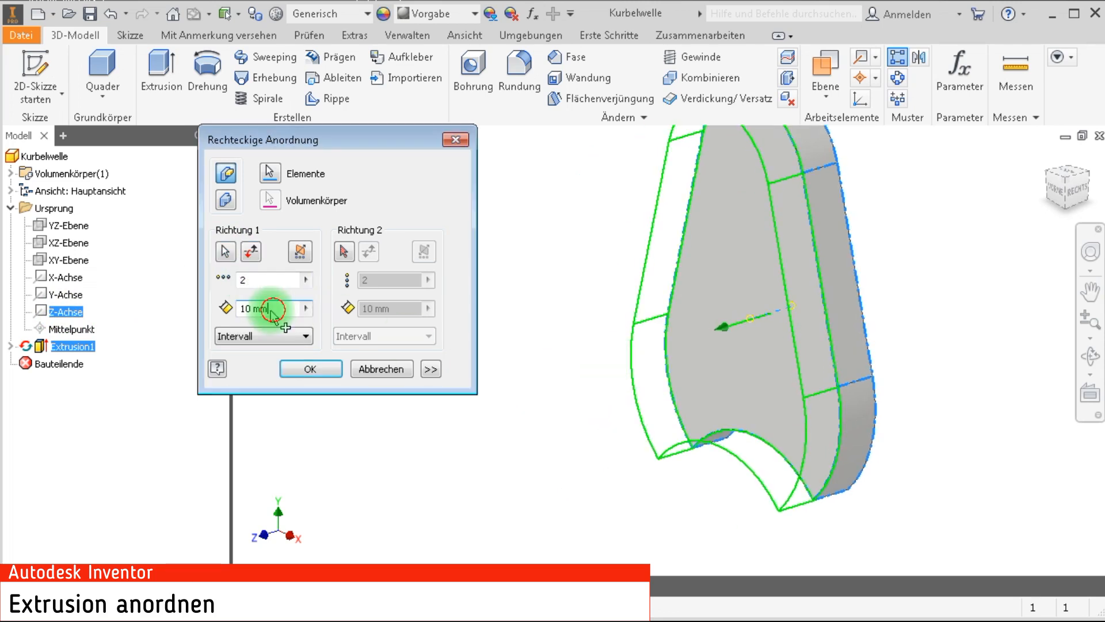
pyautogui.write('40')
pyautogui.click(310, 369)
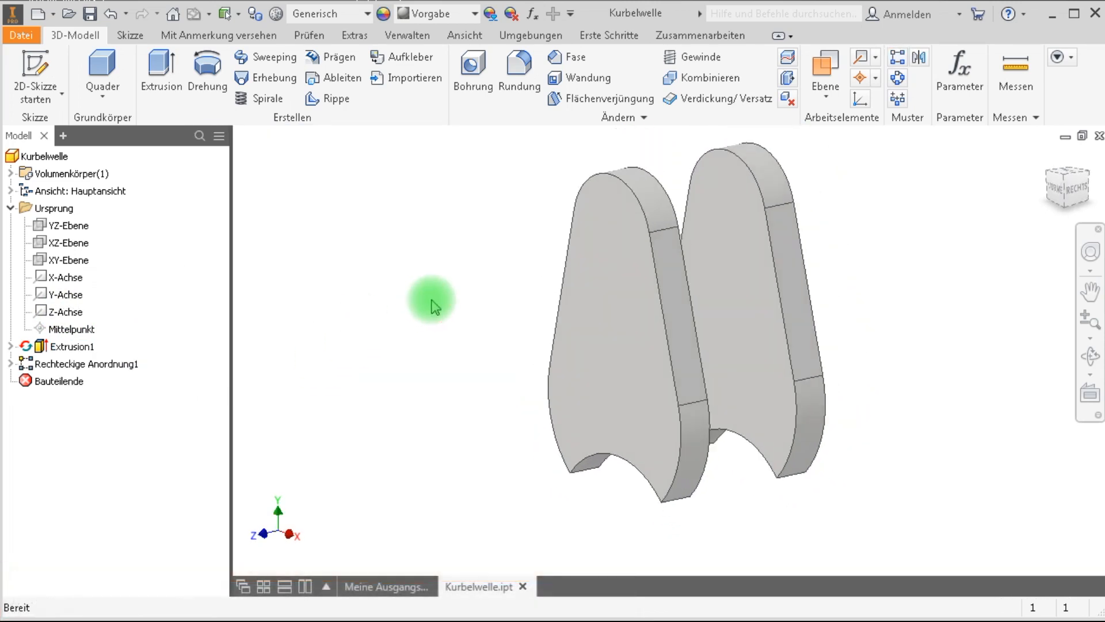
# Create a work plane offset 70 mm from the XY plane.
pyautogui.click(827, 106)
pyautogui.click(843, 171)
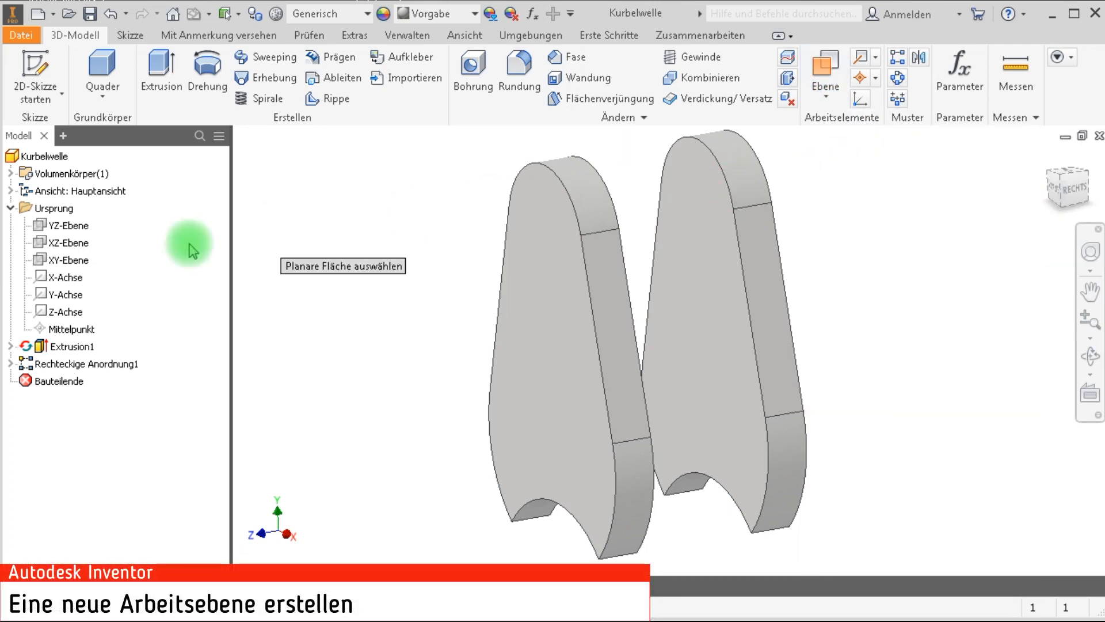
pyautogui.click(69, 259)
pyautogui.write('7')
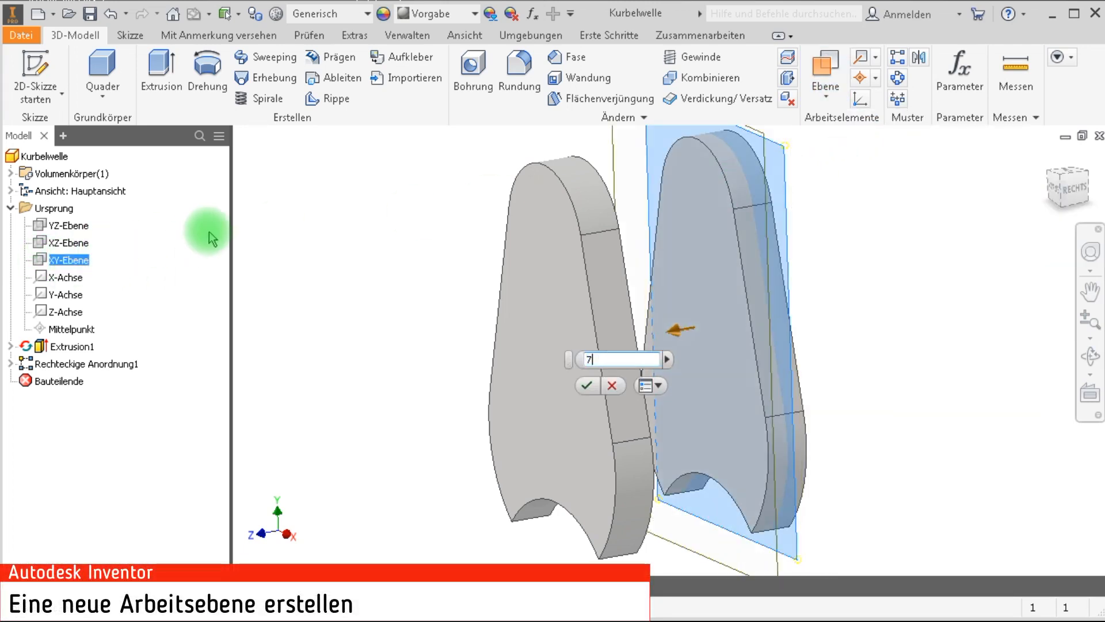
pyautogui.write('0')
pyautogui.press('Return')
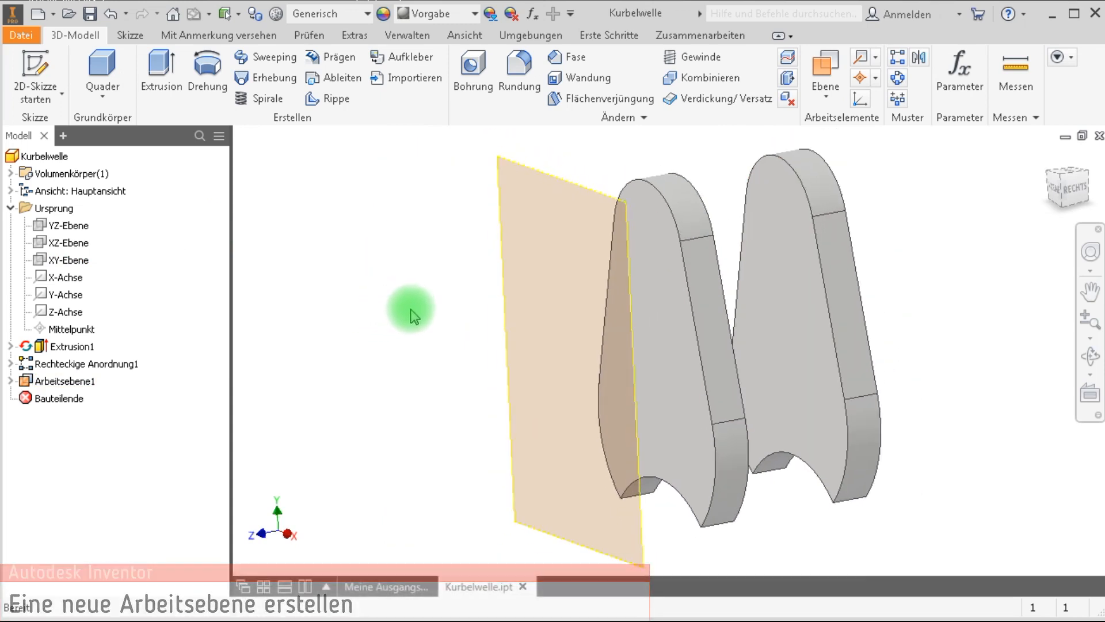
# Start a 2D sketch on the new offset work plane and project the X and Y axes into it.
pyautogui.click(66, 383)
pyautogui.click(38, 72)
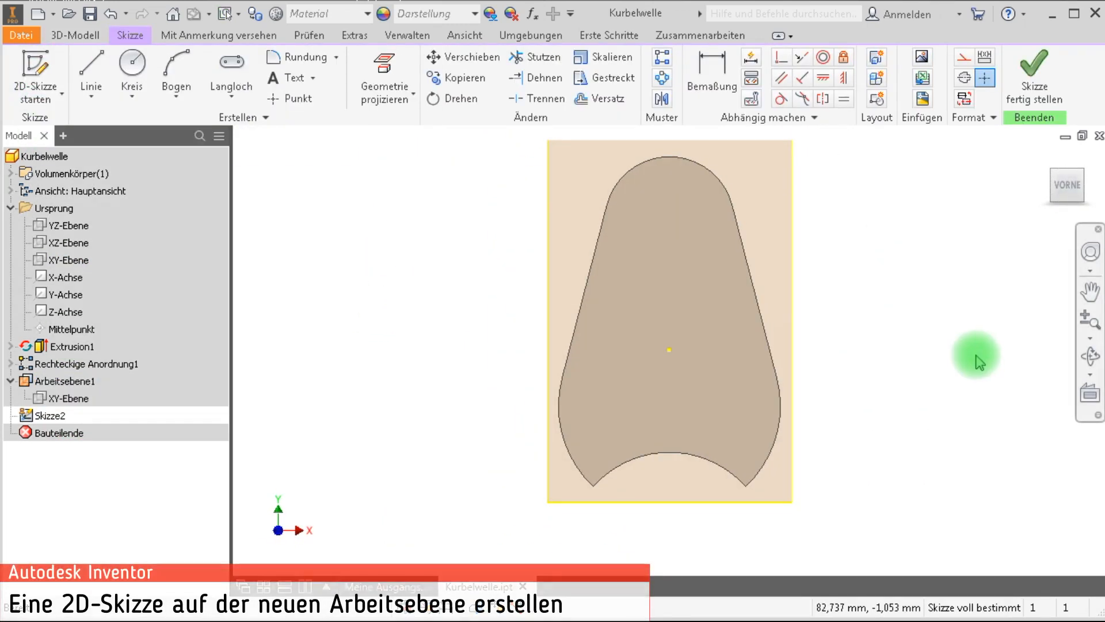
pyautogui.click(390, 64)
pyautogui.click(964, 57)
pyautogui.click(65, 277)
pyautogui.rightClick(715, 398)
pyautogui.click(660, 406)
pyautogui.moveTo(659, 414); pyautogui.dragTo(593, 365)
# Convert both projected axes to construction lines.
pyautogui.click(961, 82)
pyautogui.click(865, 198)
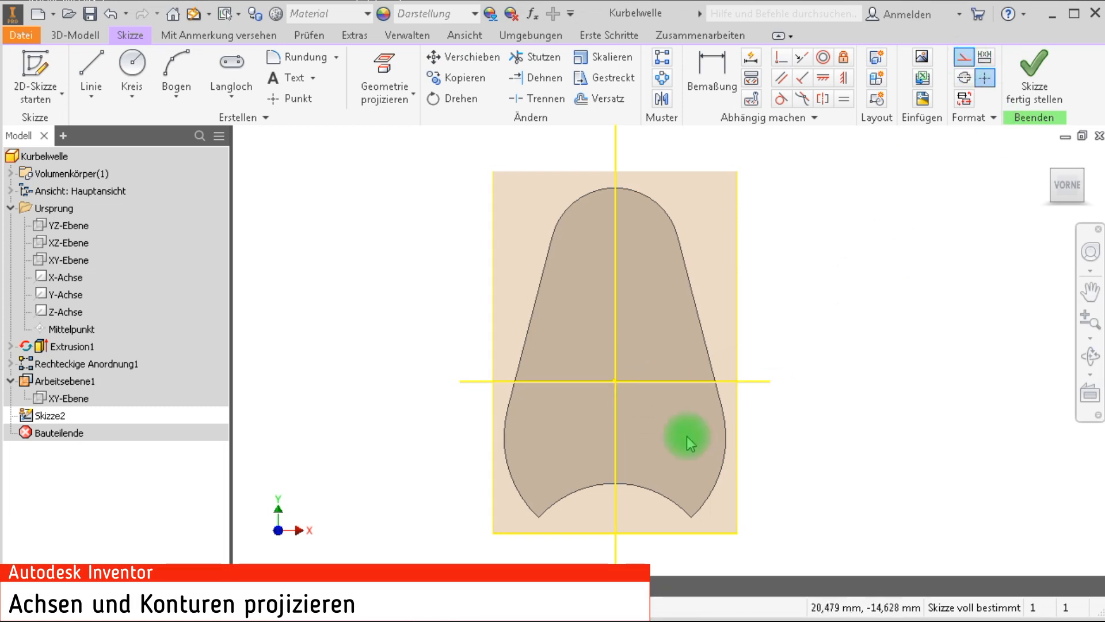
pyautogui.moveTo(577, 331); pyautogui.dragTo(567, 322)
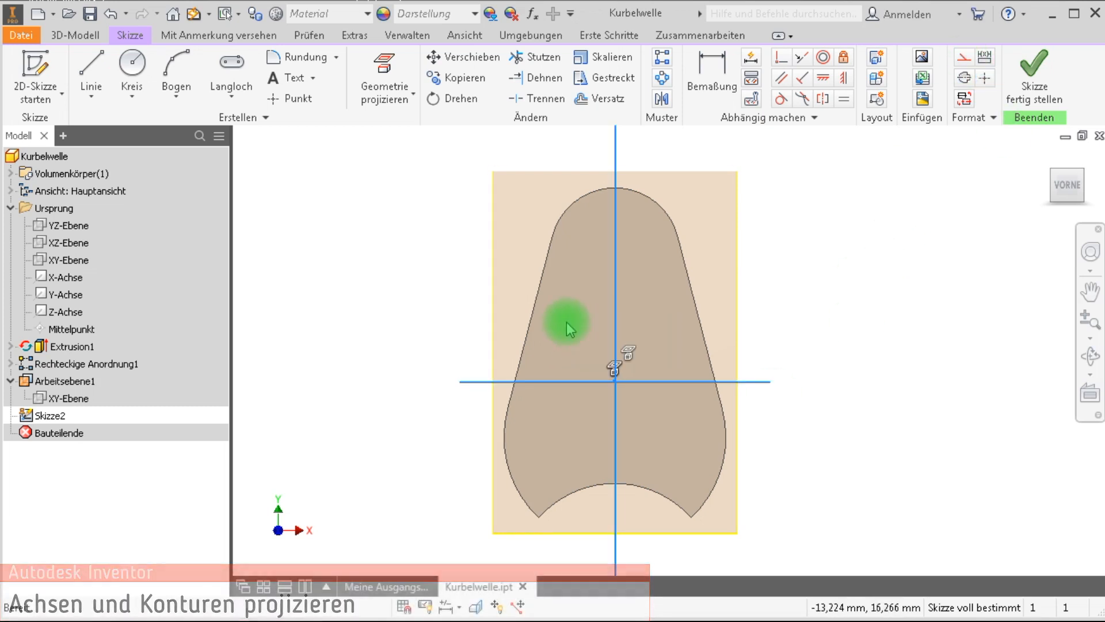
pyautogui.click(963, 57)
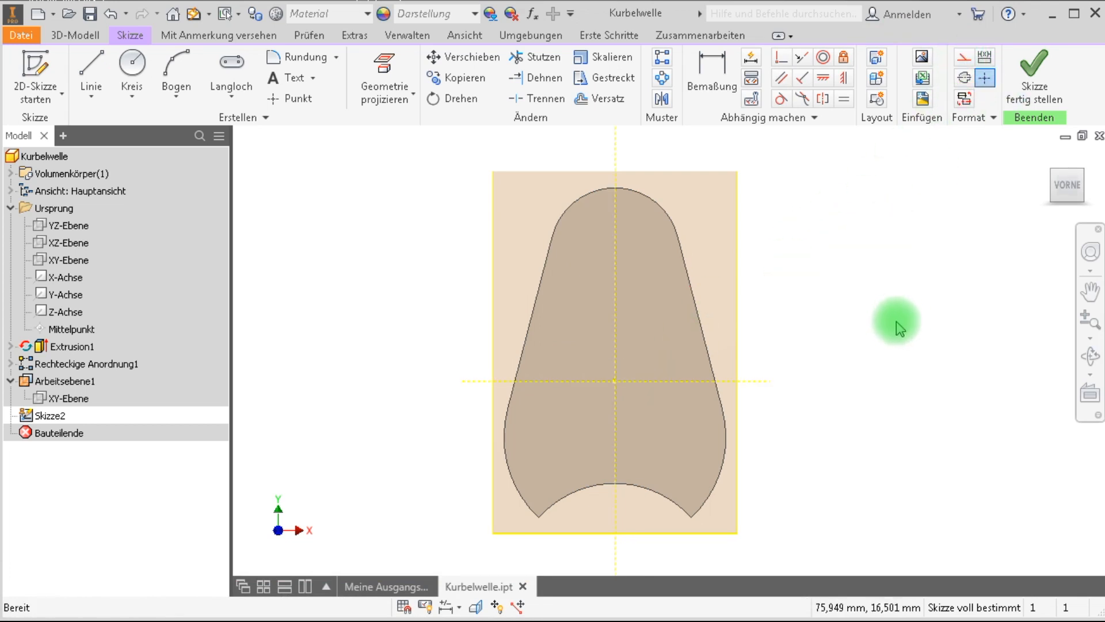
# Draw a 35 mm diameter circle centred on the vertical axis below the existing web outline.
pyautogui.moveTo(873, 325); pyautogui.dragTo(872, 309, button='middle')
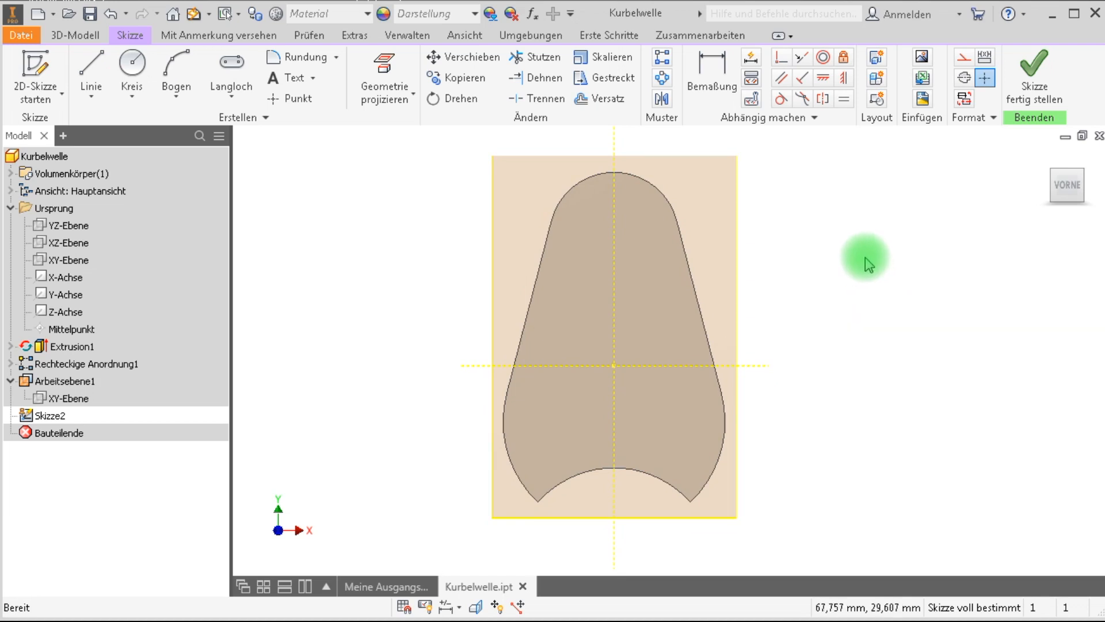
pyautogui.click(133, 71)
pyautogui.moveTo(836, 237); pyautogui.dragTo(787, 244, button='middle')
pyautogui.scroll(-3, 839, 297)
pyautogui.moveTo(806, 455); pyautogui.dragTo(747, 422, button='middle')
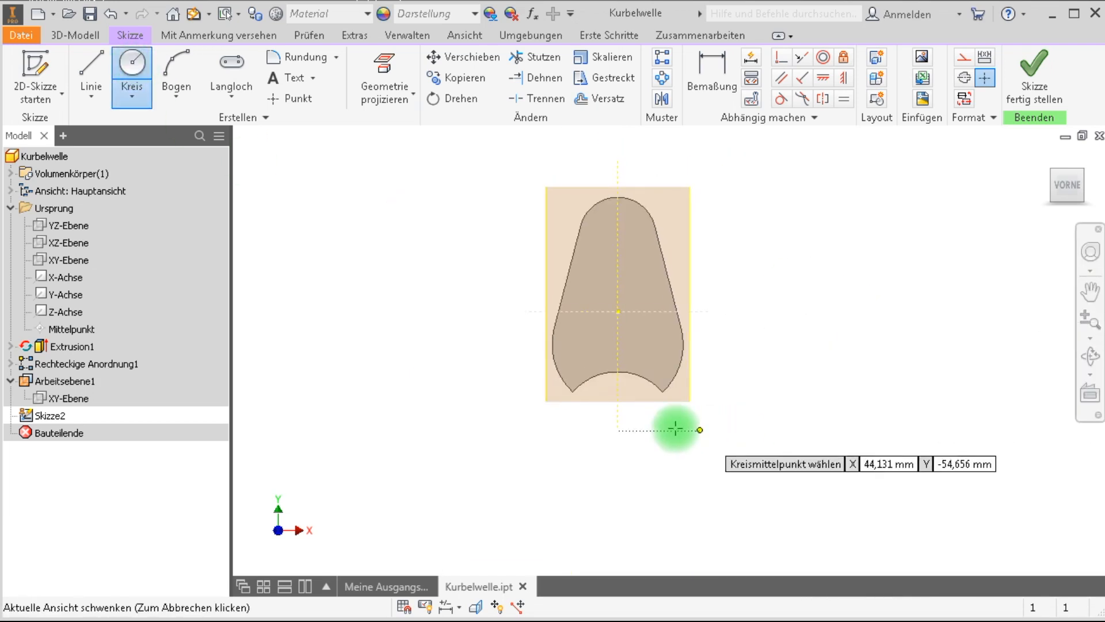
pyautogui.click(619, 510)
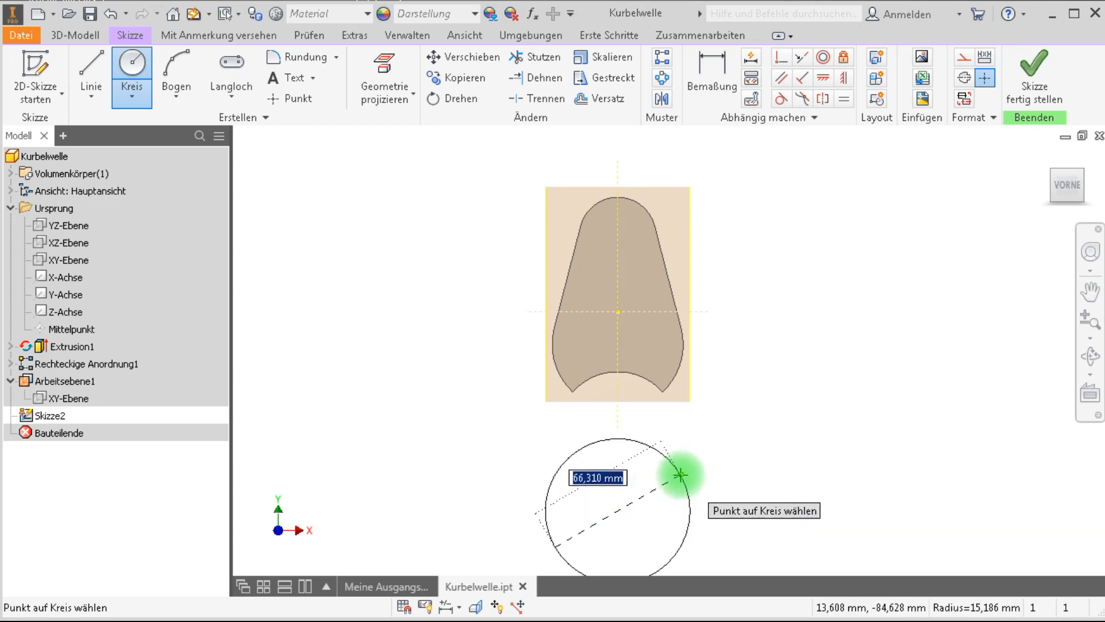
pyautogui.moveTo(769, 416); pyautogui.dragTo(768, 494, button='middle')
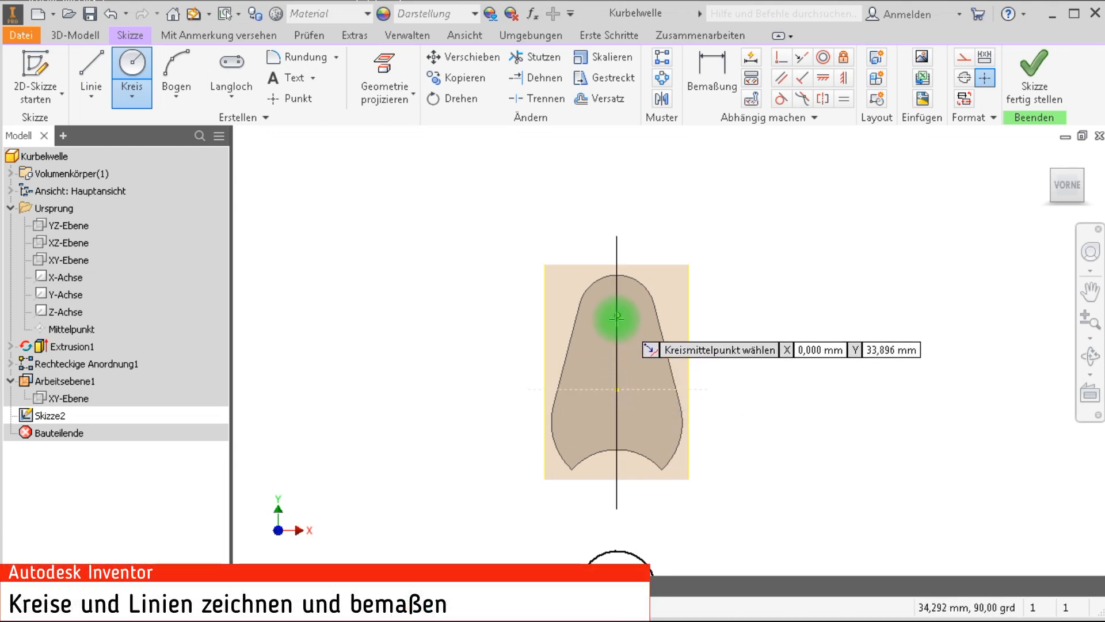
# Draw a 60 mm circle on the vertical axis near the web's upper end and a 55 mm circle above it.
pyautogui.click(617, 299)
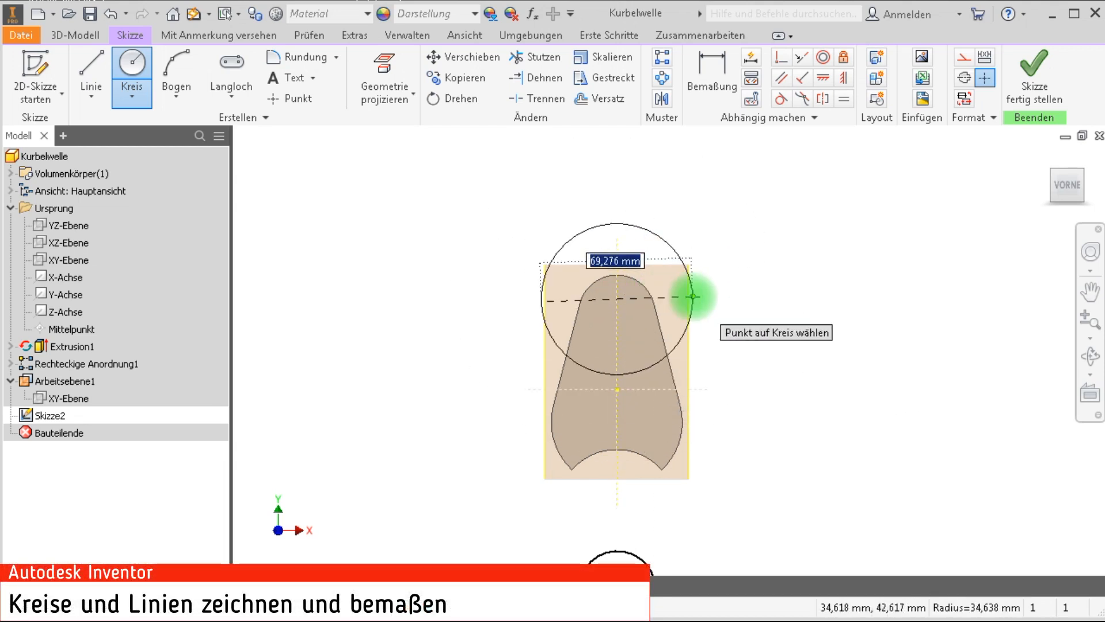
pyautogui.write('60')
pyautogui.press('Return')
pyautogui.moveTo(673, 294); pyautogui.dragTo(668, 402, button='middle')
pyautogui.click(591, 276)
pyautogui.write('55')
pyautogui.press('Return')
pyautogui.moveTo(703, 248); pyautogui.dragTo(700, 190, button='middle')
# Dimension the 55 mm circle's centre 55 mm above the horizontal axis.
pyautogui.press('d')
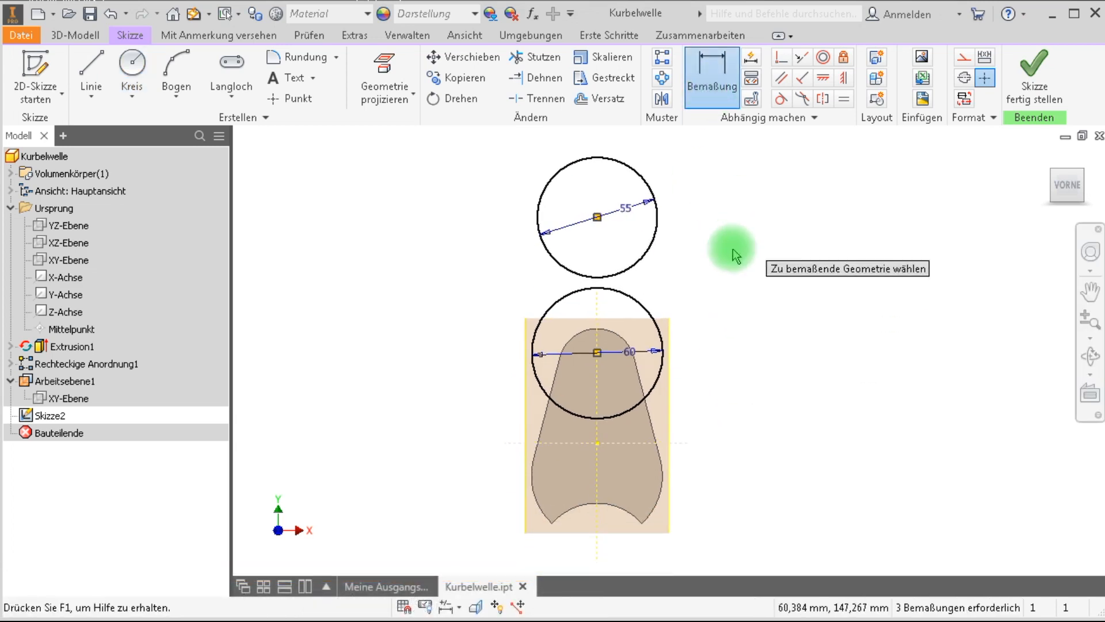
pyautogui.click(621, 442)
pyautogui.click(597, 217)
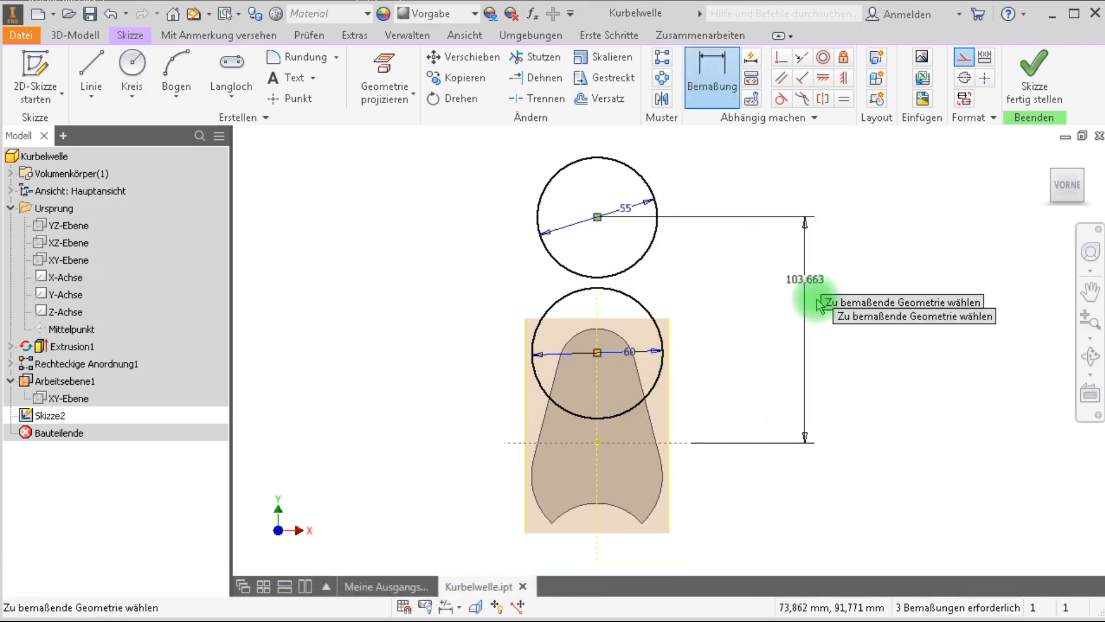
pyautogui.click(717, 321)
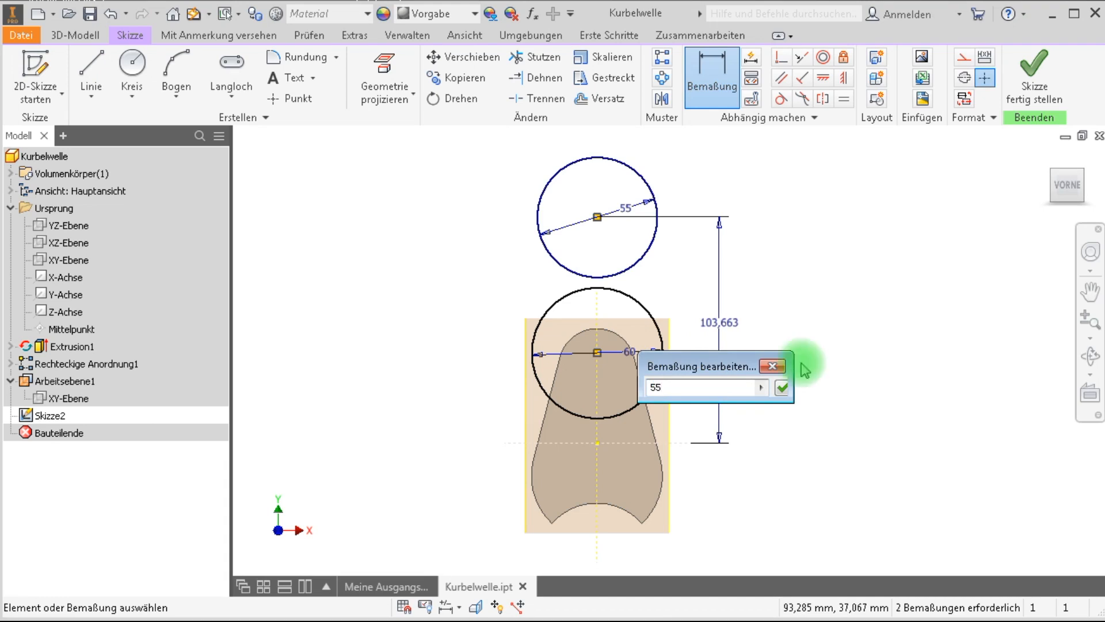
pyautogui.press('Return')
# Dimension the 60 mm circle's centre 15 mm above the horizontal axis.
pyautogui.moveTo(607, 425); pyautogui.dragTo(612, 348, button='middle')
pyautogui.scroll(4, 614, 340)
pyautogui.moveTo(671, 321); pyautogui.dragTo(657, 456, button='middle')
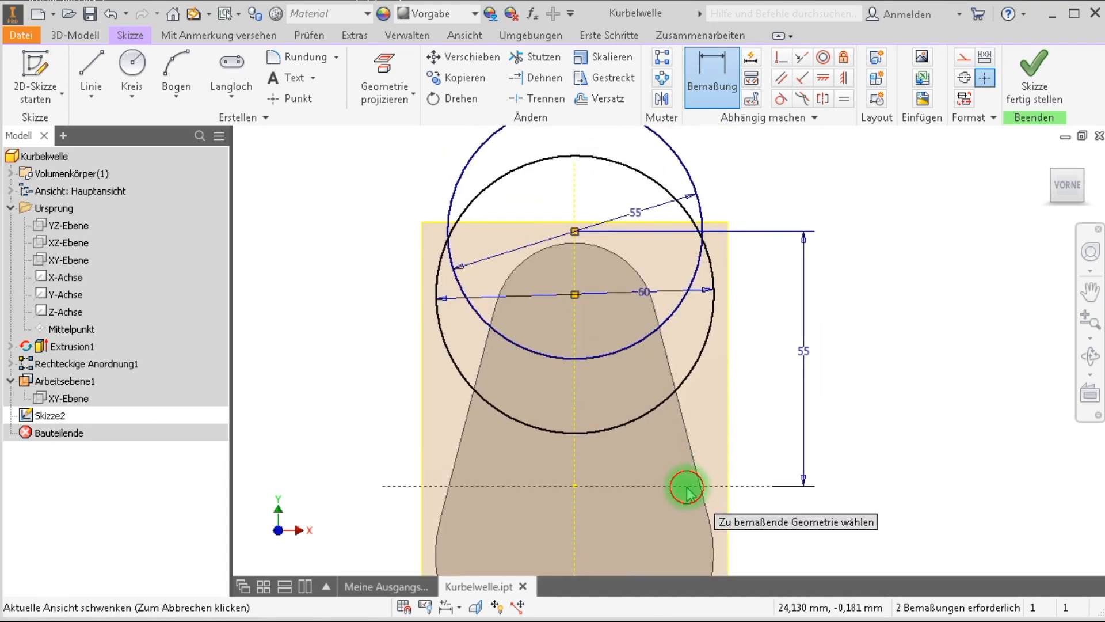
pyautogui.click(575, 295)
pyautogui.click(774, 382)
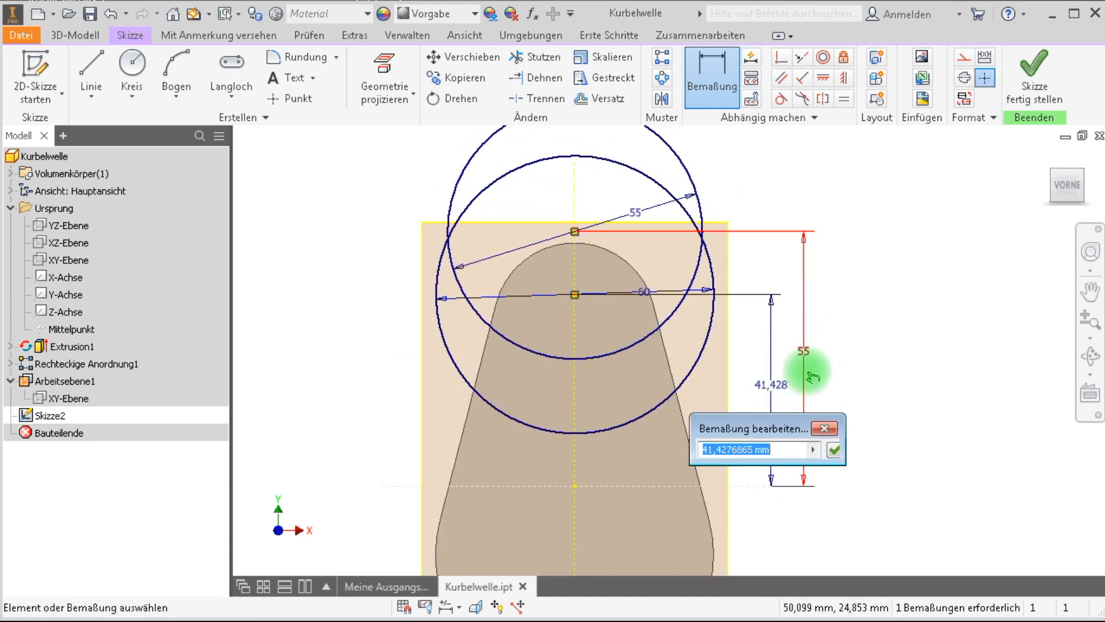
pyautogui.write('15')
pyautogui.press('Return')
# Dimension the 35 mm circle's centre 35 mm below the horizontal axis.
pyautogui.moveTo(737, 446); pyautogui.dragTo(713, 290, button='middle')
pyautogui.moveTo(650, 564); pyautogui.dragTo(689, 263, button='middle')
pyautogui.click(592, 438)
pyautogui.click(811, 322)
pyautogui.write('35')
pyautogui.press('Return')
# Draw two slanted lines flanking the 60 mm and 35 mm circles, converging towards the bottom.
pyautogui.moveTo(867, 146); pyautogui.dragTo(859, 421, button='middle')
pyautogui.scroll(3, 783, 375)
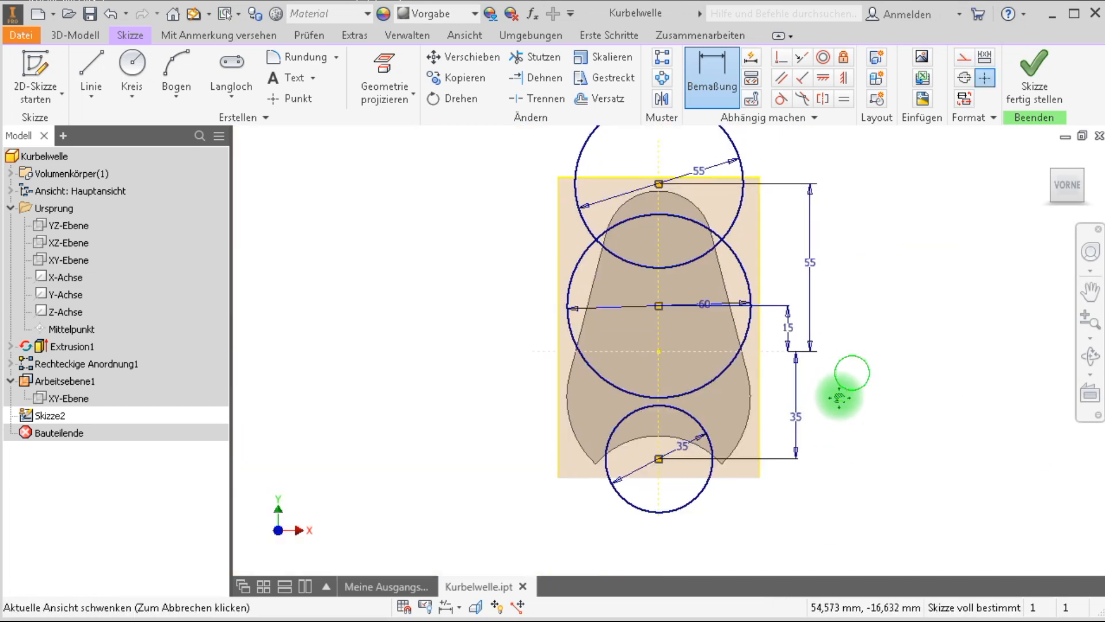
pyautogui.click(91, 75)
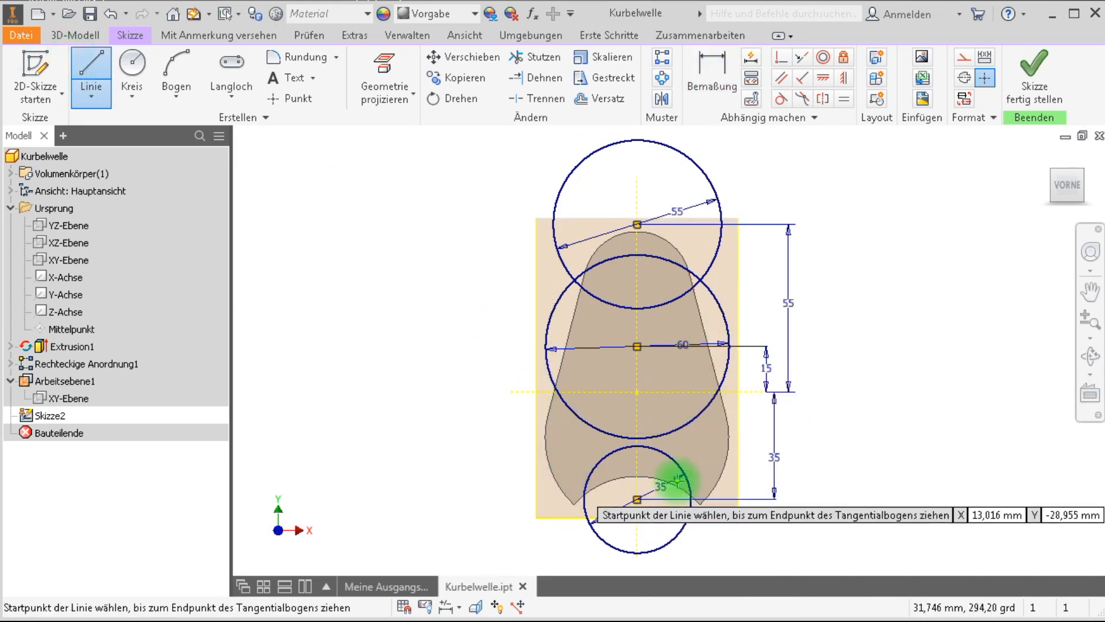
pyautogui.click(509, 270)
pyautogui.moveTo(536, 437); pyautogui.dragTo(524, 392, button='middle')
pyautogui.click(559, 522)
pyautogui.click(559, 523)
pyautogui.click(727, 522)
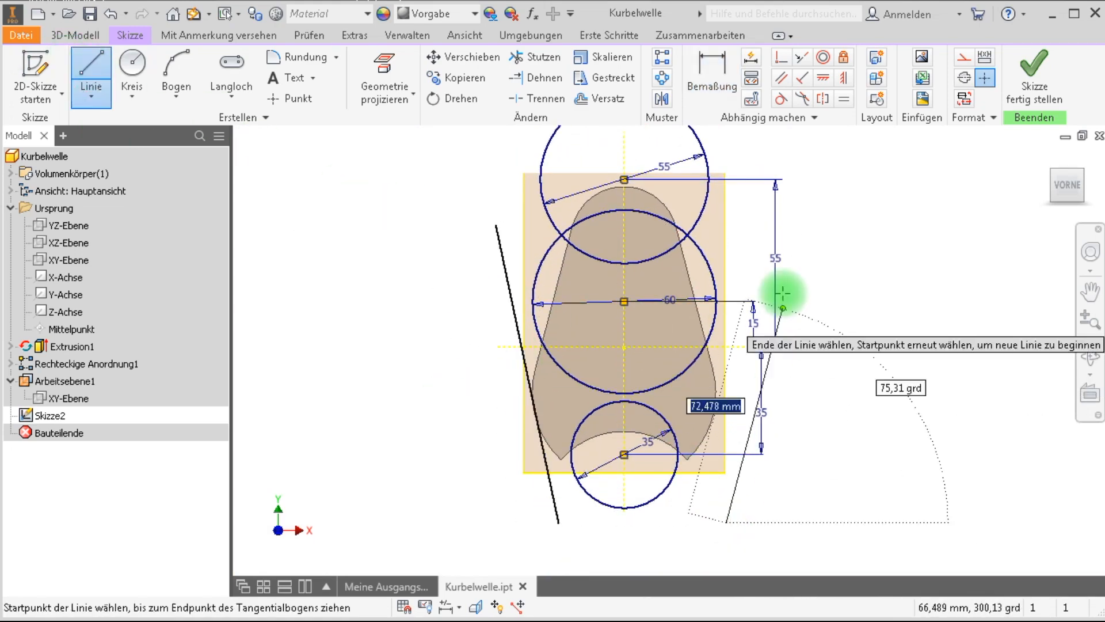
pyautogui.click(809, 226)
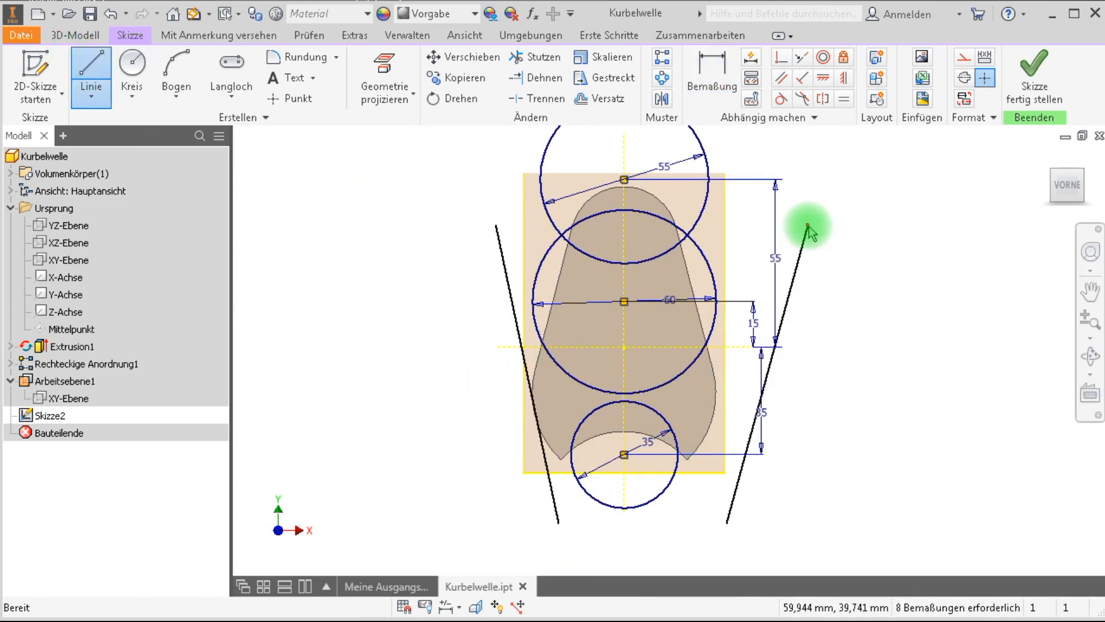
# Make both slanted lines tangent to the 60 mm and 35 mm circles.
pyautogui.click(521, 339)
pyautogui.click(541, 346)
pyautogui.click(550, 394)
pyautogui.click(574, 435)
pyautogui.click(733, 492)
pyautogui.click(675, 474)
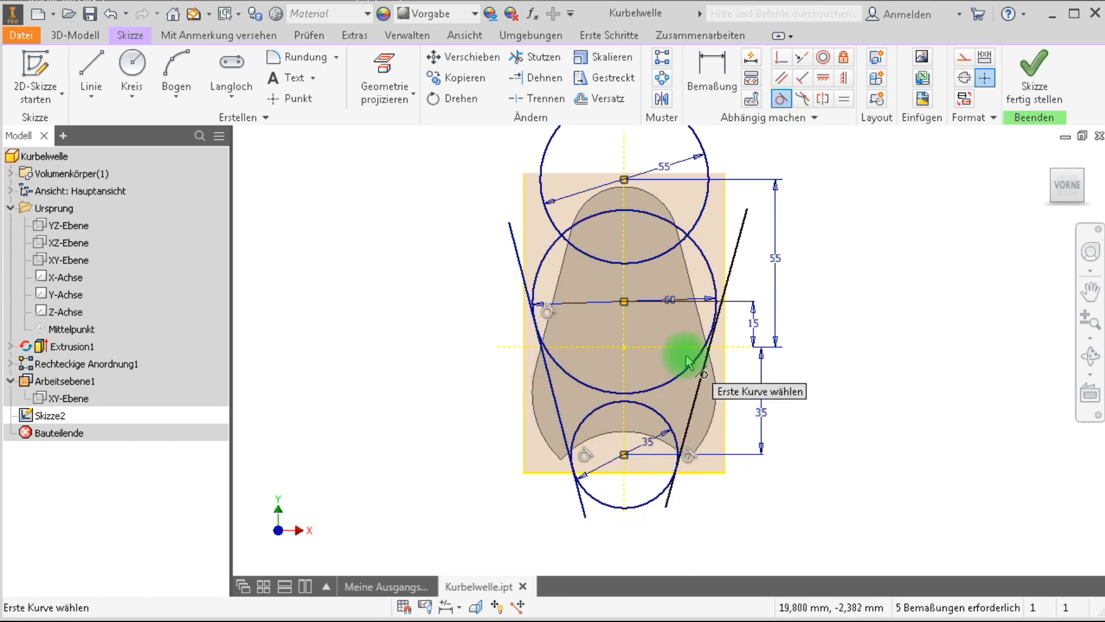
pyautogui.click(702, 373)
pyautogui.press('Escape')
# Trim the line ends below the 35 mm circle, that circle's upper arc and the 60 mm circle's lower arc.
pyautogui.moveTo(862, 295); pyautogui.dragTo(860, 339, button='middle')
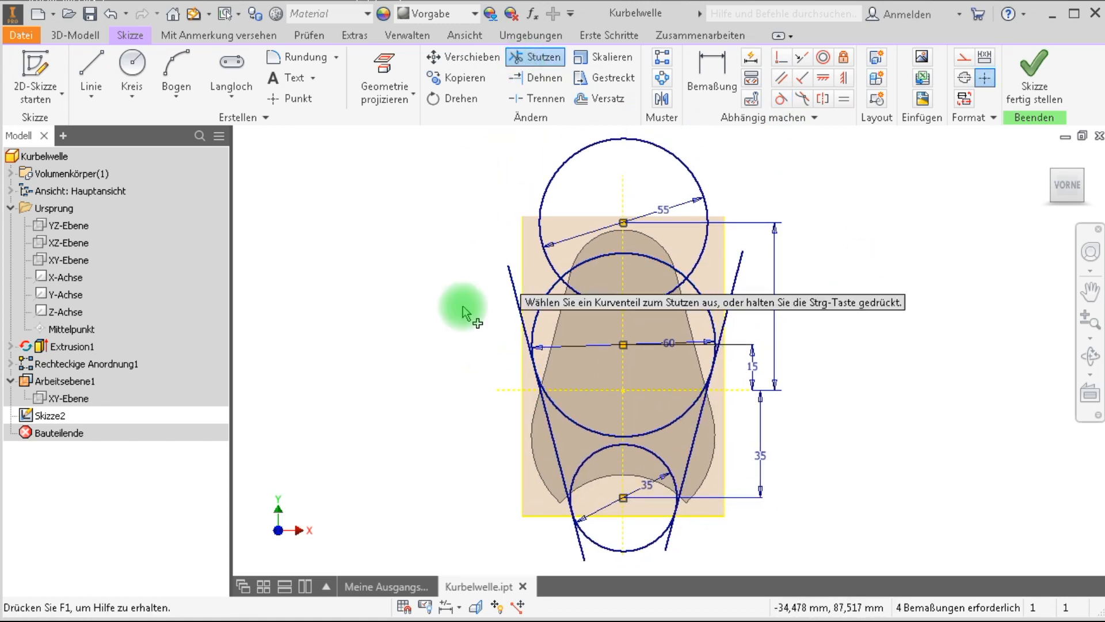
pyautogui.moveTo(463, 306); pyautogui.dragTo(461, 290, button='middle')
pyautogui.click(578, 524)
pyautogui.click(666, 533)
pyautogui.moveTo(664, 532)
pyautogui.mouseDown()
pyautogui.moveTo(654, 394)
pyautogui.moveTo(594, 441)
pyautogui.mouseUp()
pyautogui.scroll(5, 581, 361)
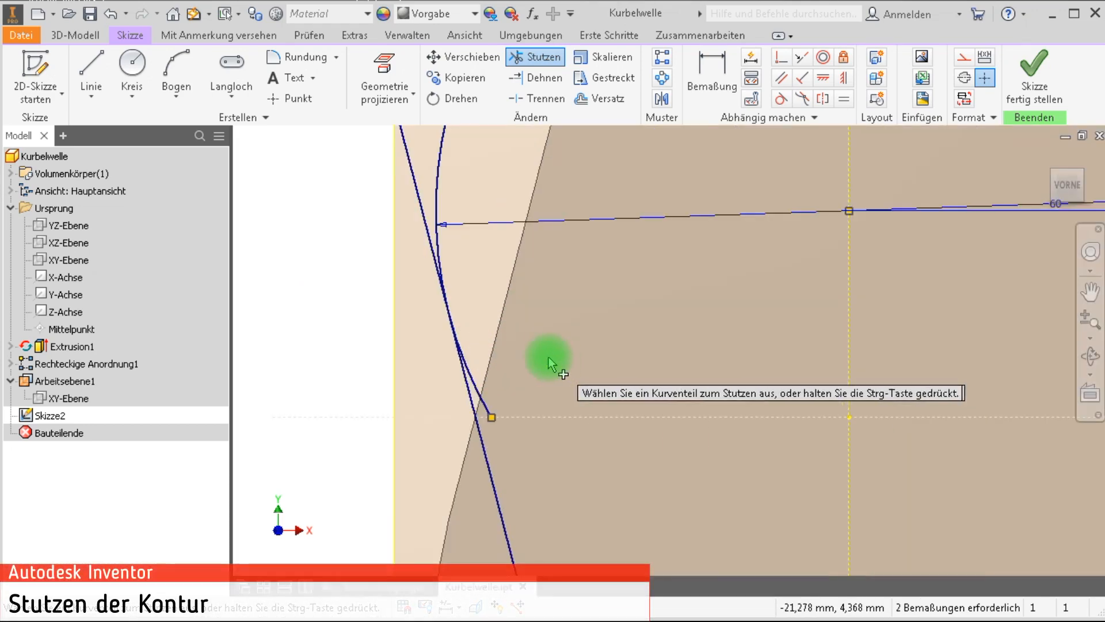
# Trim the upper line ends, the leftover 60 mm circle arcs and the 55 mm circle's upper arc to leave one closed contour.
pyautogui.scroll(-5, 541, 380)
pyautogui.scroll(5, 772, 407)
pyautogui.scroll(-5, 749, 392)
pyautogui.moveTo(650, 350); pyautogui.dragTo(651, 406, button='middle')
pyautogui.moveTo(799, 334)
pyautogui.mouseDown()
pyautogui.moveTo(734, 251)
pyautogui.moveTo(505, 299)
pyautogui.moveTo(688, 247)
pyautogui.mouseUp()
pyautogui.moveTo(687, 247); pyautogui.dragTo(682, 283)
pyautogui.moveTo(808, 431); pyautogui.dragTo(777, 319, button='middle')
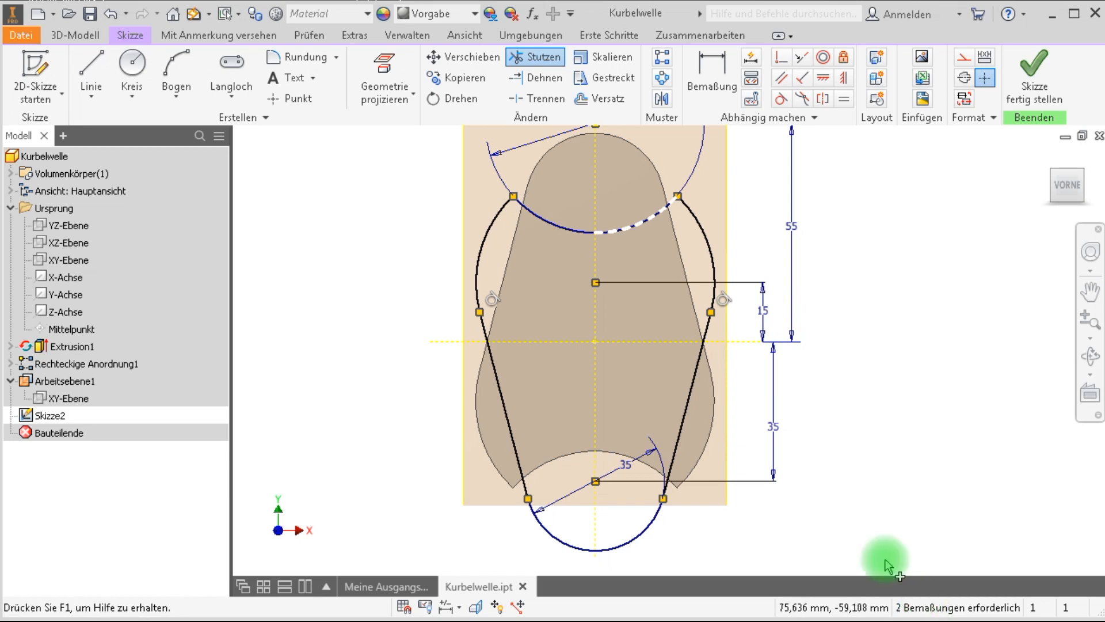
# Fully define the second web contour with automatic dimensions and constraints, and finish the sketch.
pyautogui.click(751, 58)
pyautogui.click(951, 410)
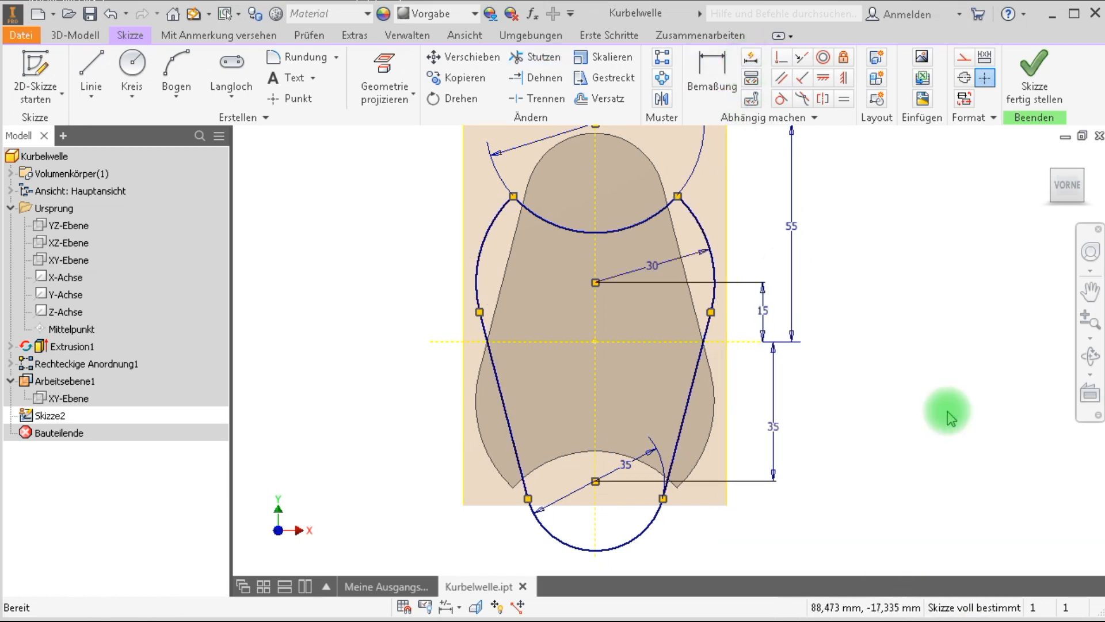
pyautogui.click(1017, 101)
# Extrude the second web contour 10 mm symmetrically about the offset work plane, and hide that plane.
pyautogui.click(165, 86)
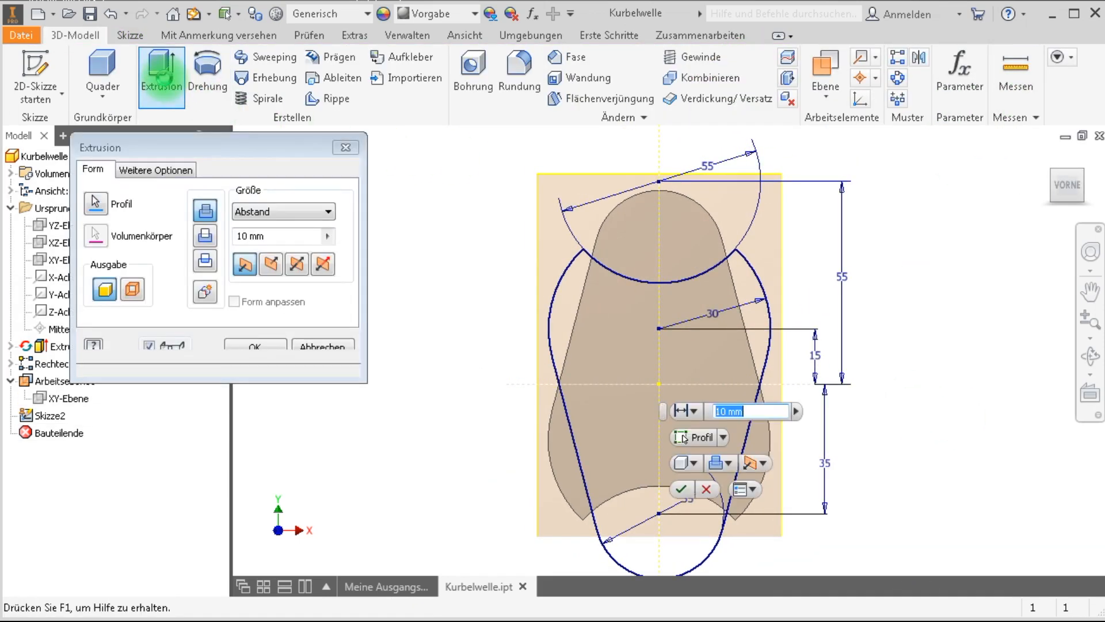
pyautogui.click(297, 263)
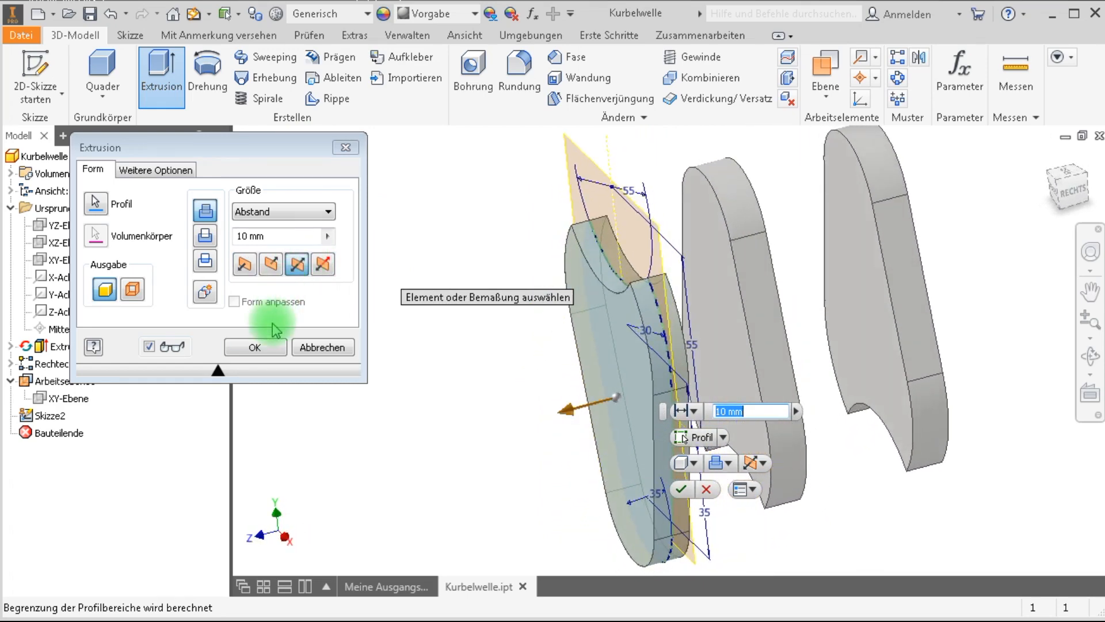
pyautogui.click(255, 347)
pyautogui.rightClick(60, 382)
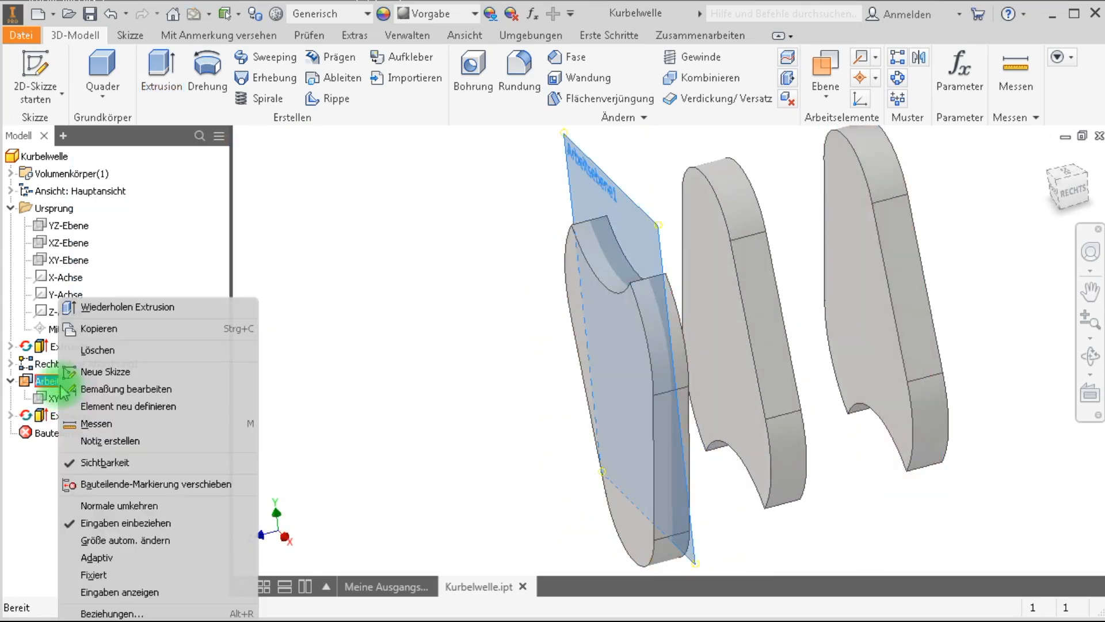
pyautogui.click(85, 474)
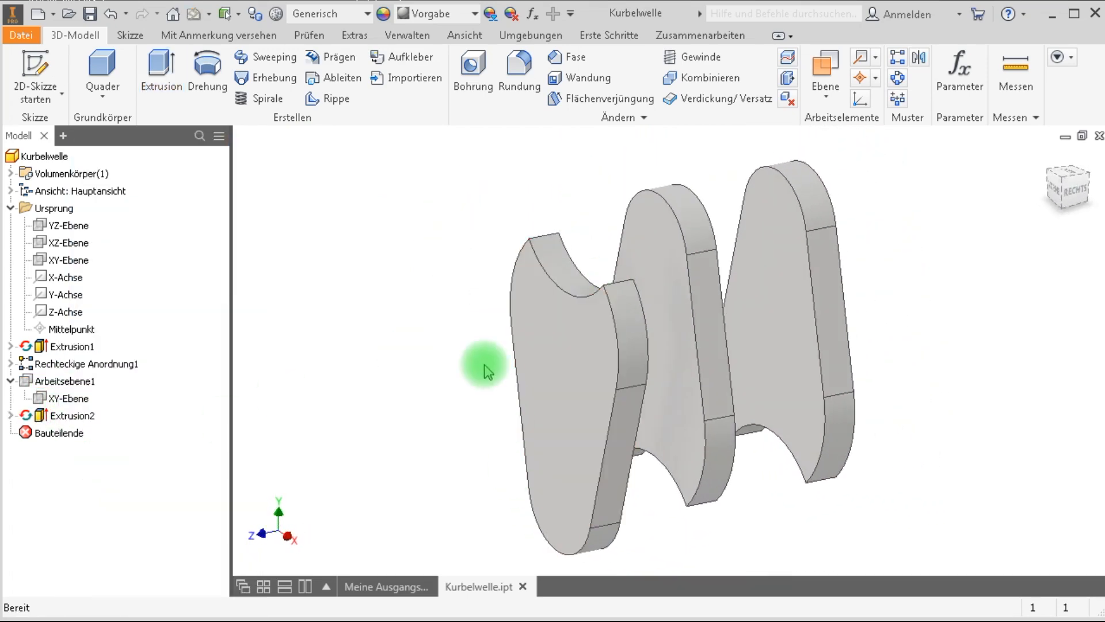
# Pattern the second web extrusion along the Z axis with 2 instances spaced 40 mm apart.
pyautogui.click(897, 57)
pyautogui.click(570, 299)
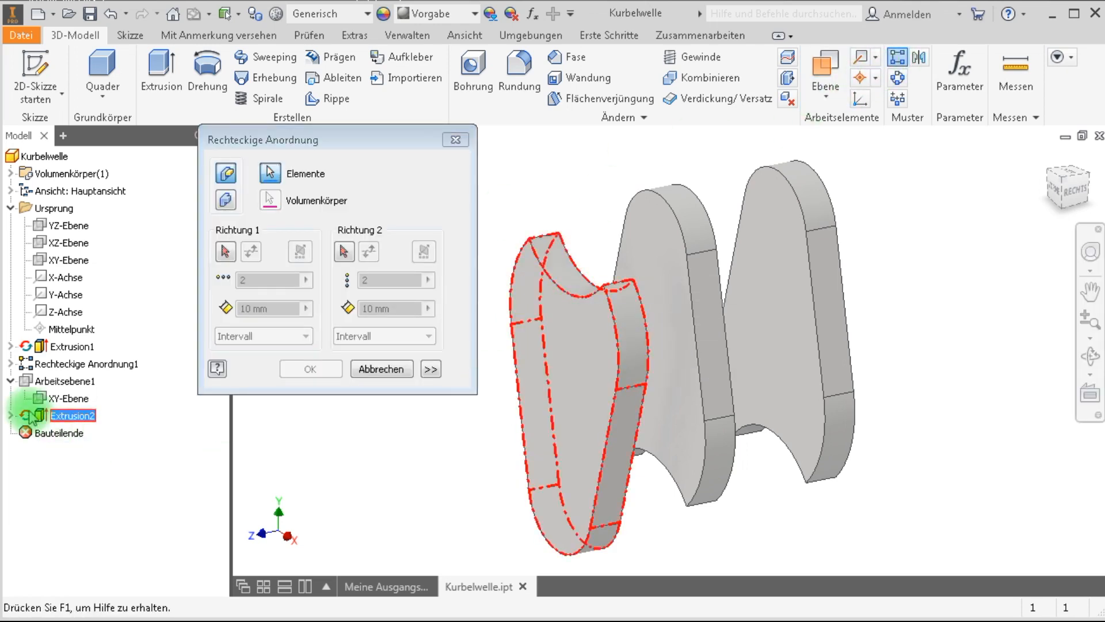
pyautogui.click(225, 251)
pyautogui.click(65, 311)
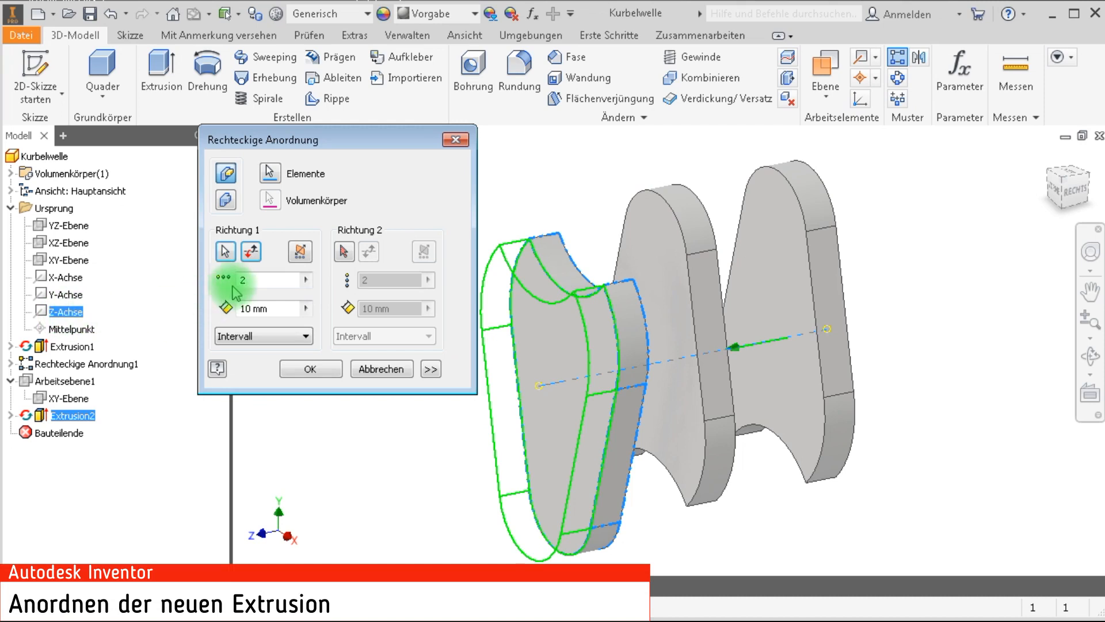
pyautogui.write('40')
pyautogui.press('Return')
pyautogui.moveTo(456, 202); pyautogui.dragTo(504, 214, button='middle')
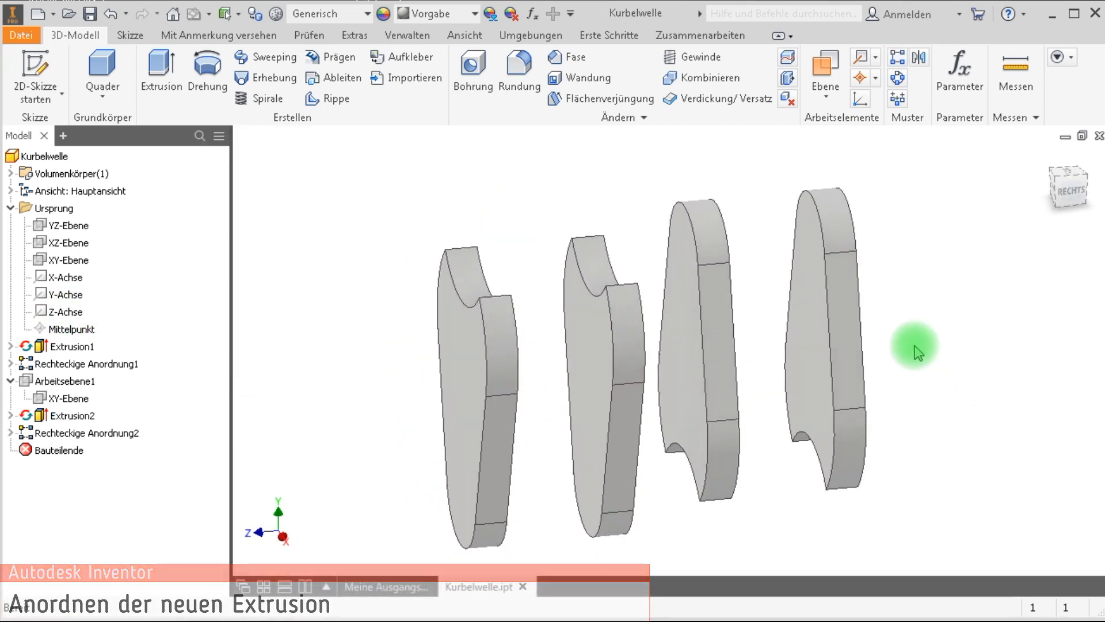
# Fillet all outer edges of the four webs with a 2 mm radius.
pyautogui.click(517, 82)
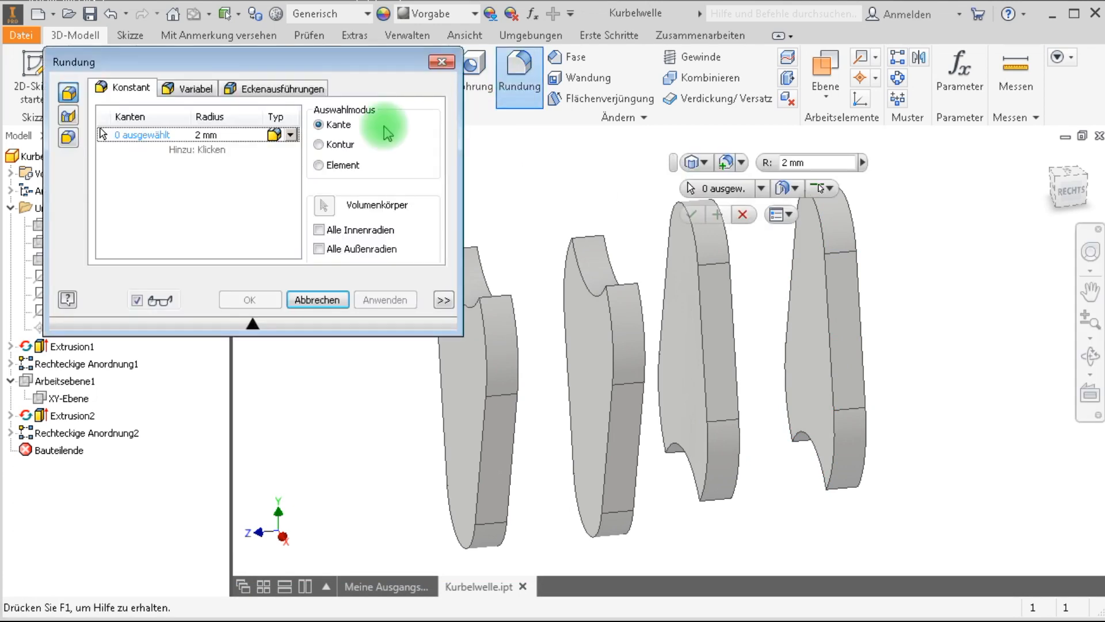
pyautogui.moveTo(219, 76); pyautogui.dragTo(219, 77)
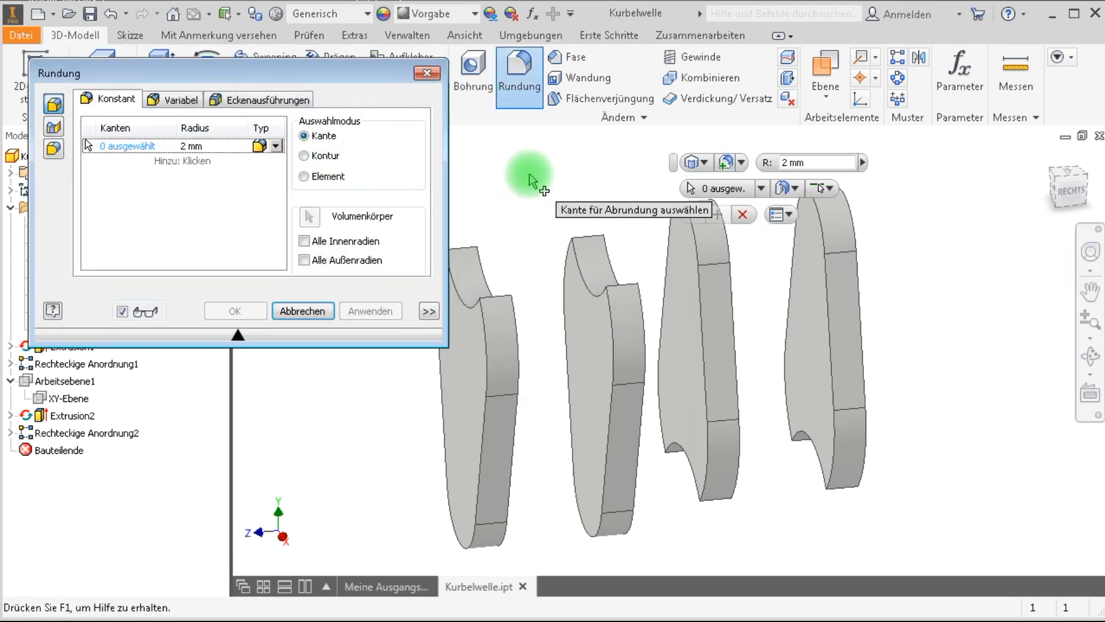
pyautogui.click(305, 262)
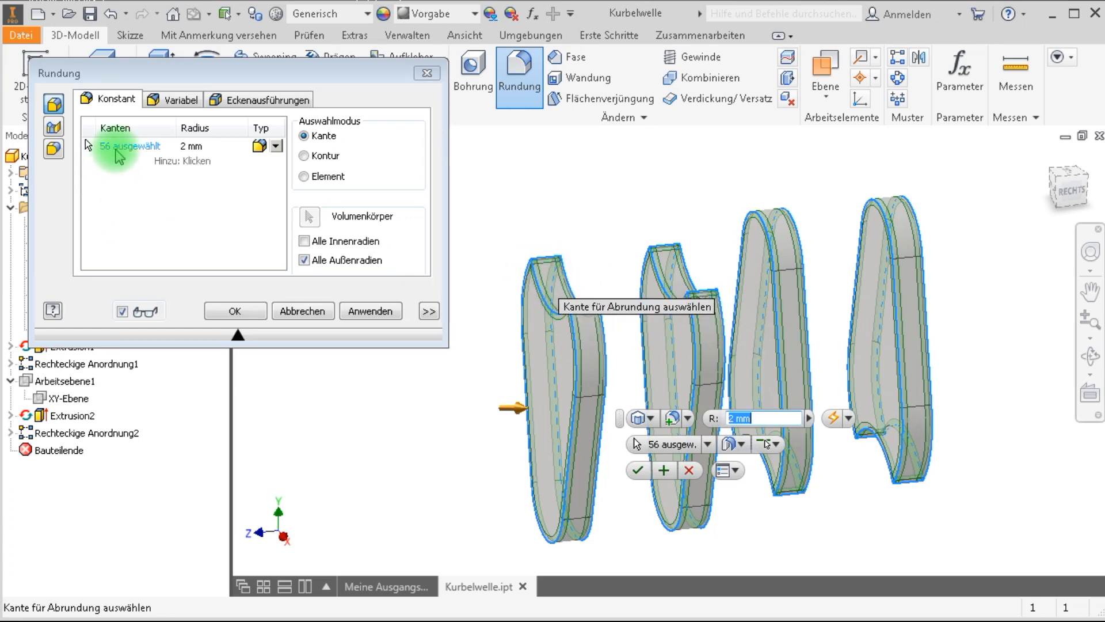
pyautogui.click(234, 311)
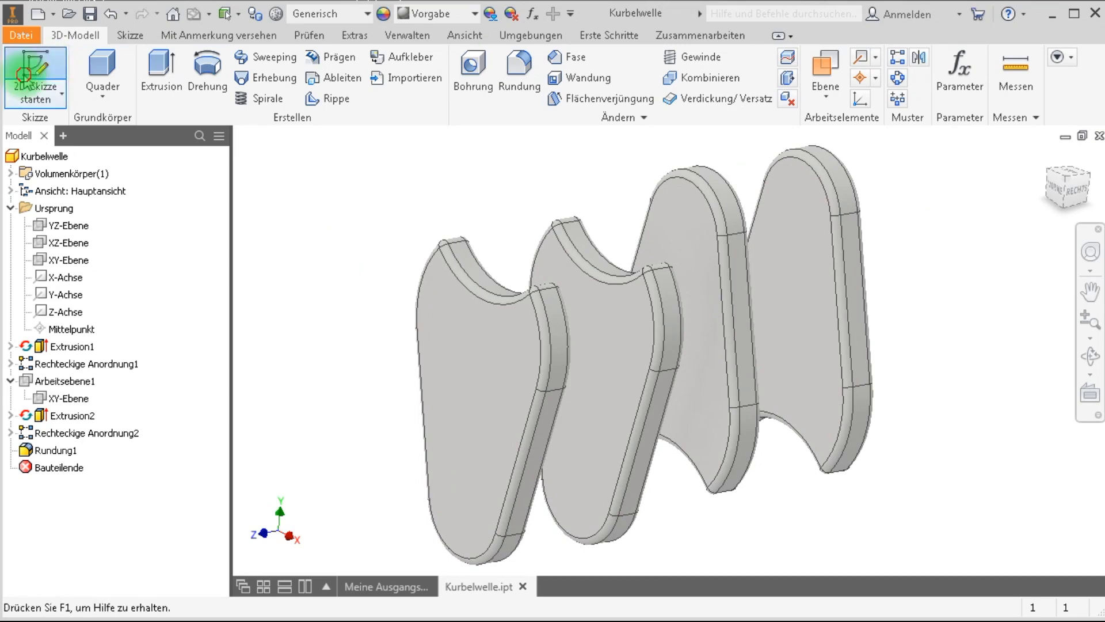
# Start a sketch on the YZ plane and slice the graphics at the sketch plane.
pyautogui.click(64, 228)
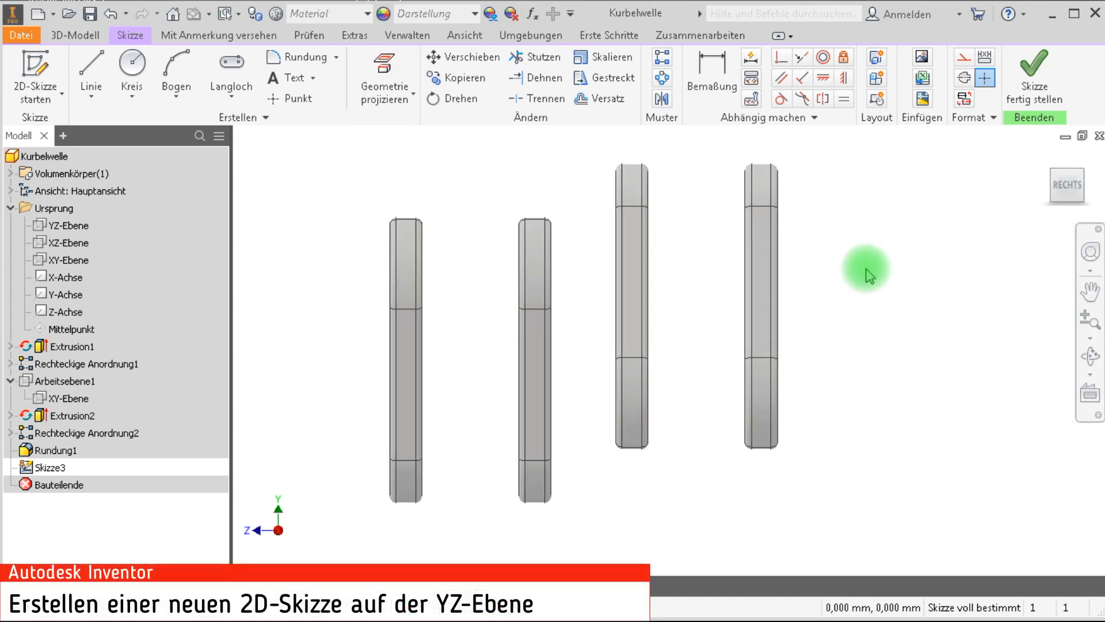
pyautogui.press('F7')
pyautogui.scroll(2, 867, 272)
pyautogui.scroll(-1, 596, 332)
pyautogui.moveTo(696, 366); pyautogui.dragTo(642, 352, button='middle')
# Project the cut edges of the webs and, as construction lines, the Y and Z axes into the sketch.
pyautogui.click(409, 101)
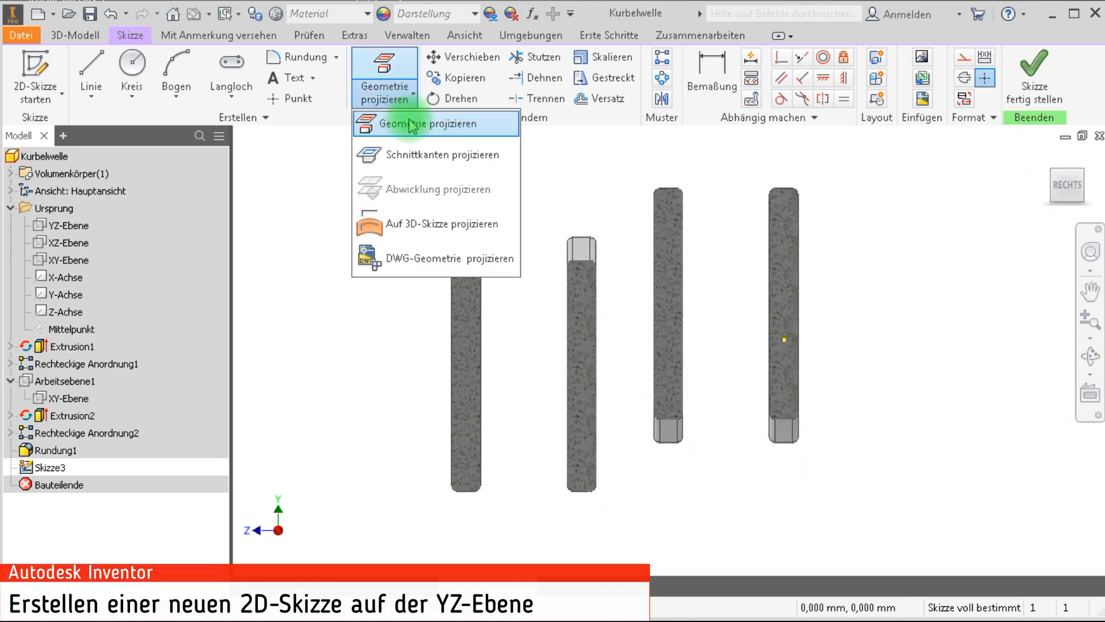
pyautogui.click(390, 156)
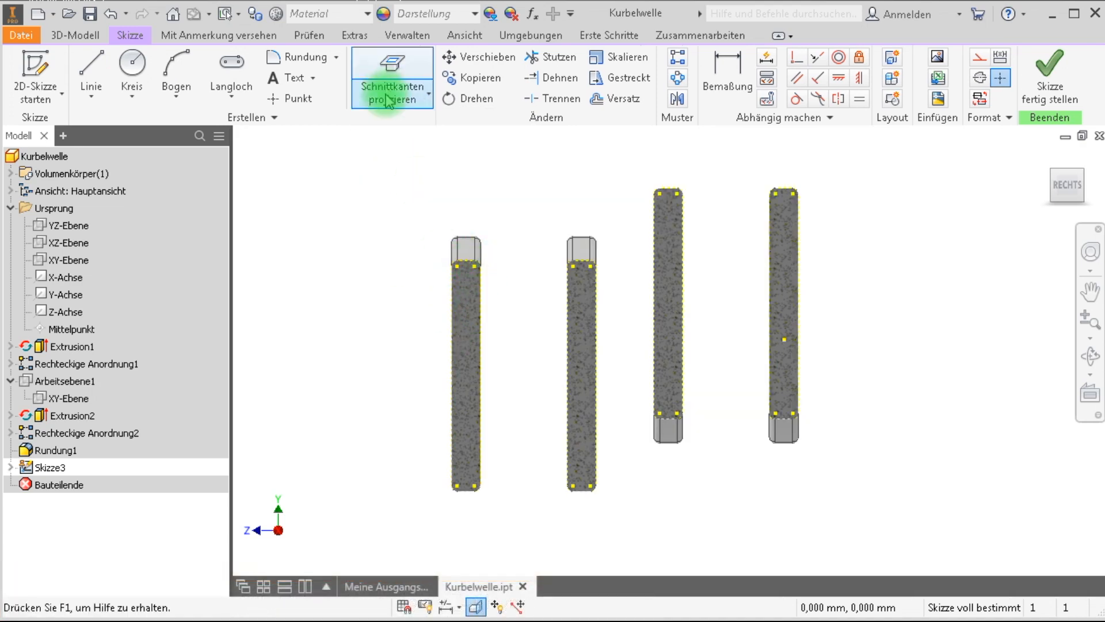
pyautogui.click(387, 97)
pyautogui.click(392, 130)
pyautogui.click(967, 58)
pyautogui.click(66, 295)
pyautogui.click(67, 312)
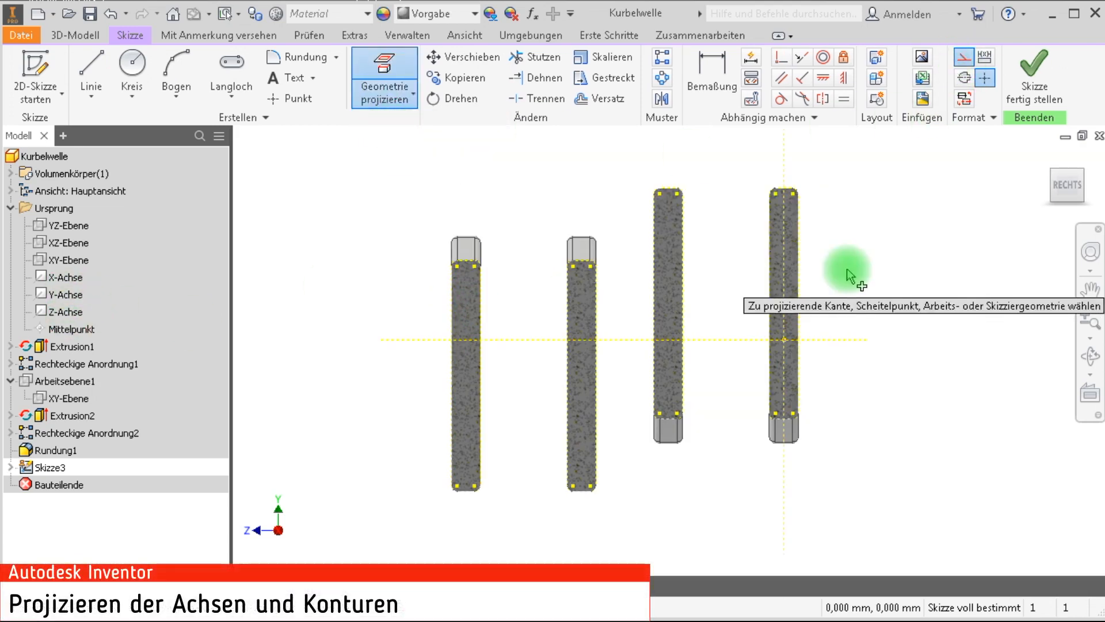
pyautogui.click(384, 73)
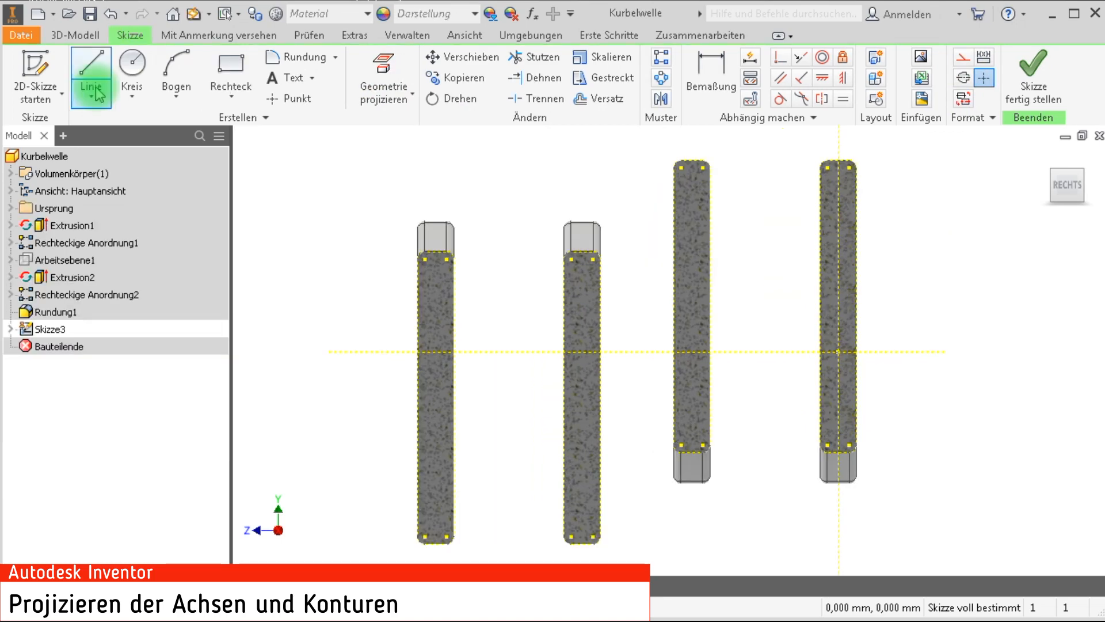
# Draw a 20 mm line outward along the Z axis from the outermost web's outer face, followed by a 15 mm line upward.
pyautogui.click(92, 86)
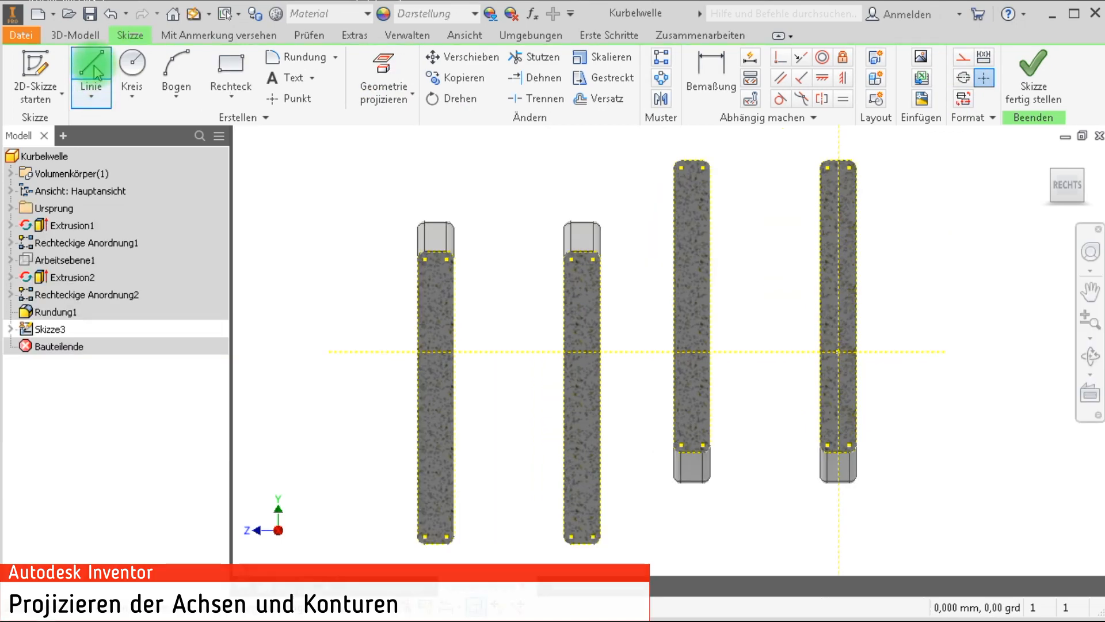
pyautogui.scroll(5, 513, 323)
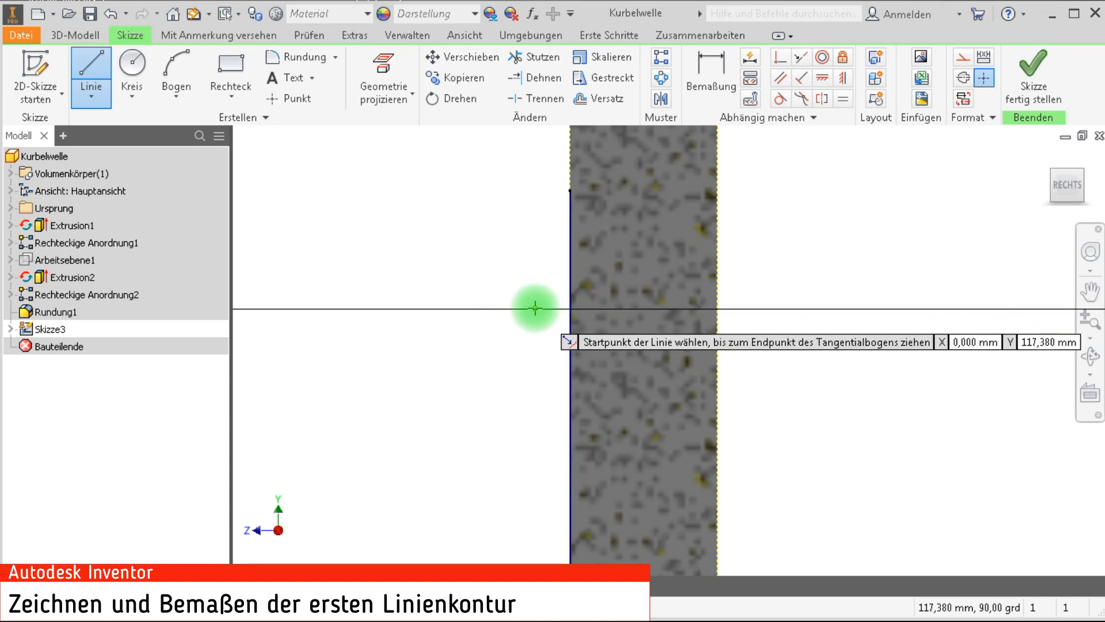
pyautogui.click(570, 309)
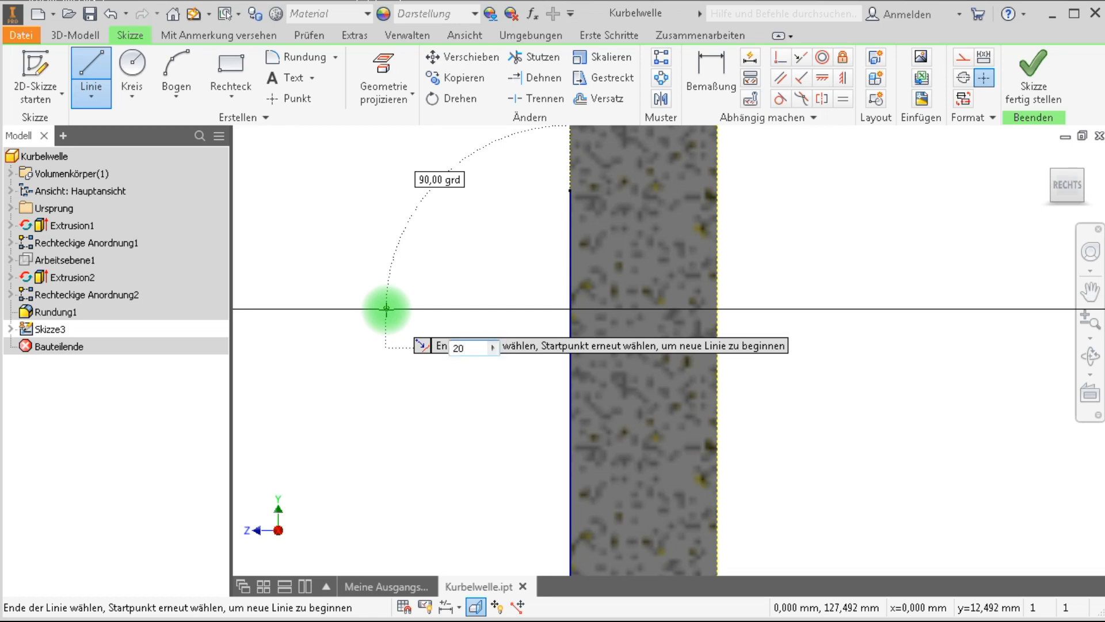
pyautogui.write('20')
pyautogui.press('Return')
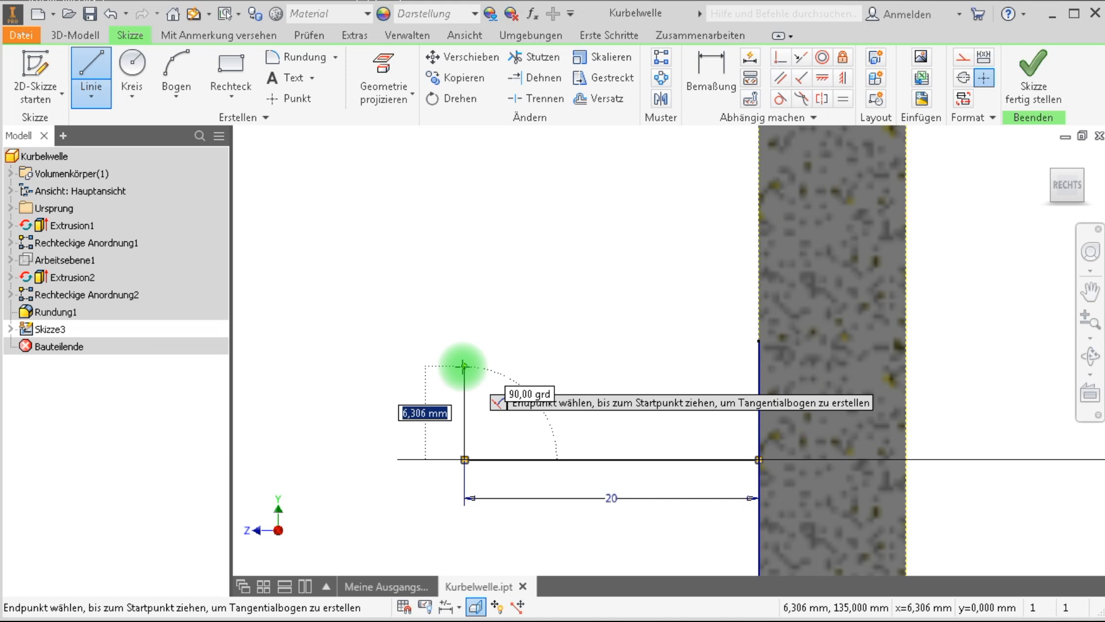
pyautogui.press('Return')
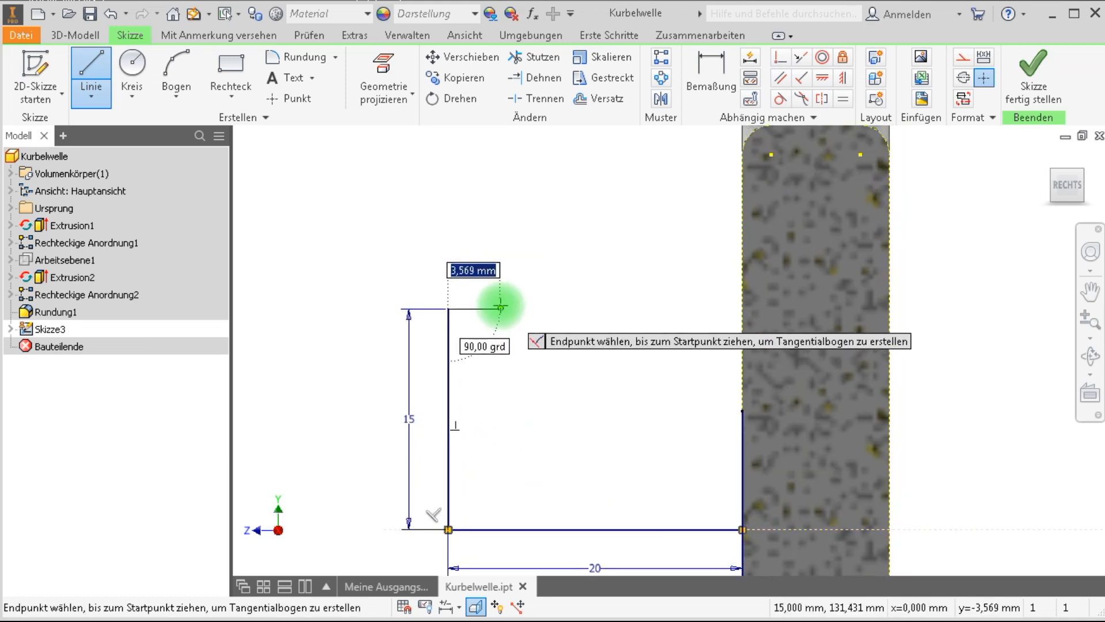
# Continue the contour toward the web with segments 2 mm in, 1 mm down, 16 mm along, 1 mm up and across to the web face.
pyautogui.write('2')
pyautogui.press('Return')
pyautogui.write('1')
pyautogui.press('Return')
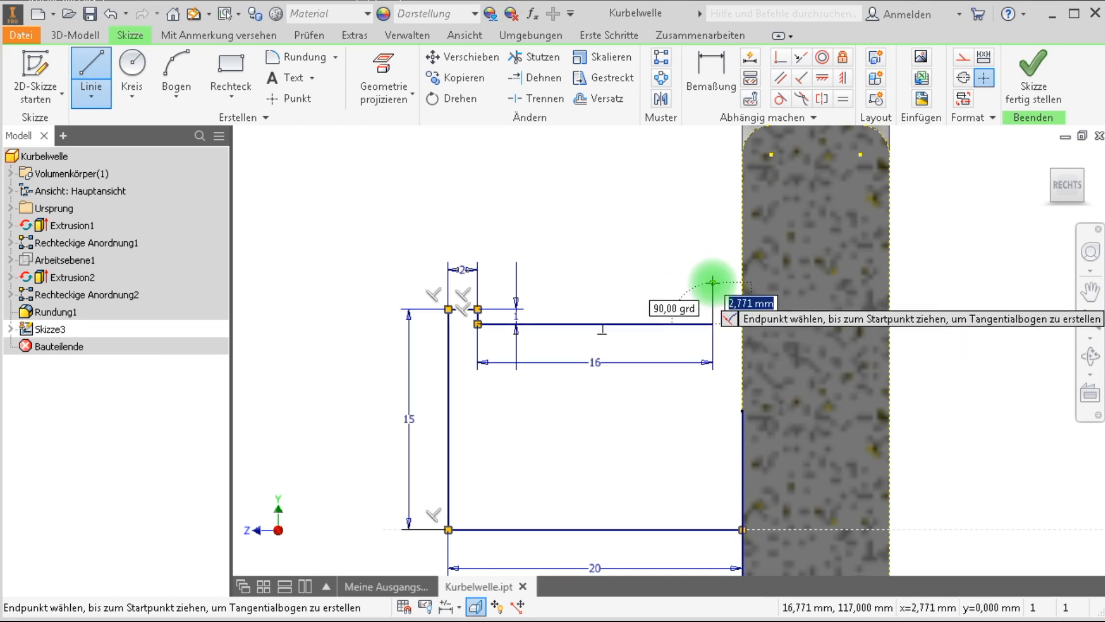
pyautogui.scroll(8, 713, 282)
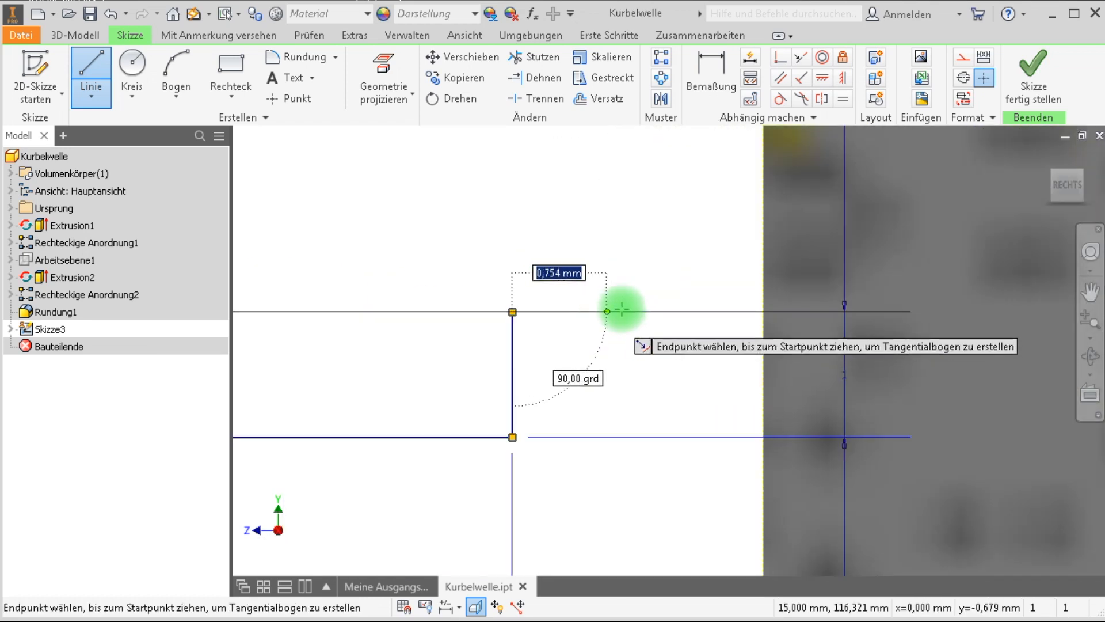
pyautogui.click(765, 312)
pyautogui.moveTo(677, 394); pyautogui.dragTo(669, 340, button='middle')
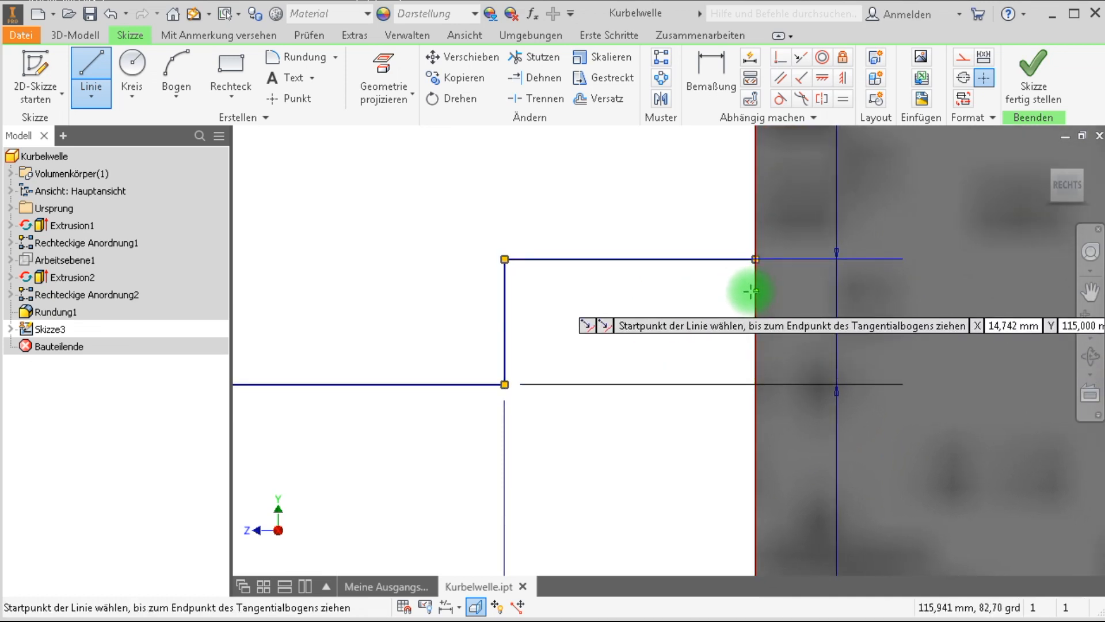
# Close the first contour with a line down the web face to its start point on the axis.
pyautogui.click(756, 259)
pyautogui.scroll(-5, 720, 320)
pyautogui.moveTo(688, 495); pyautogui.dragTo(699, 156, button='middle')
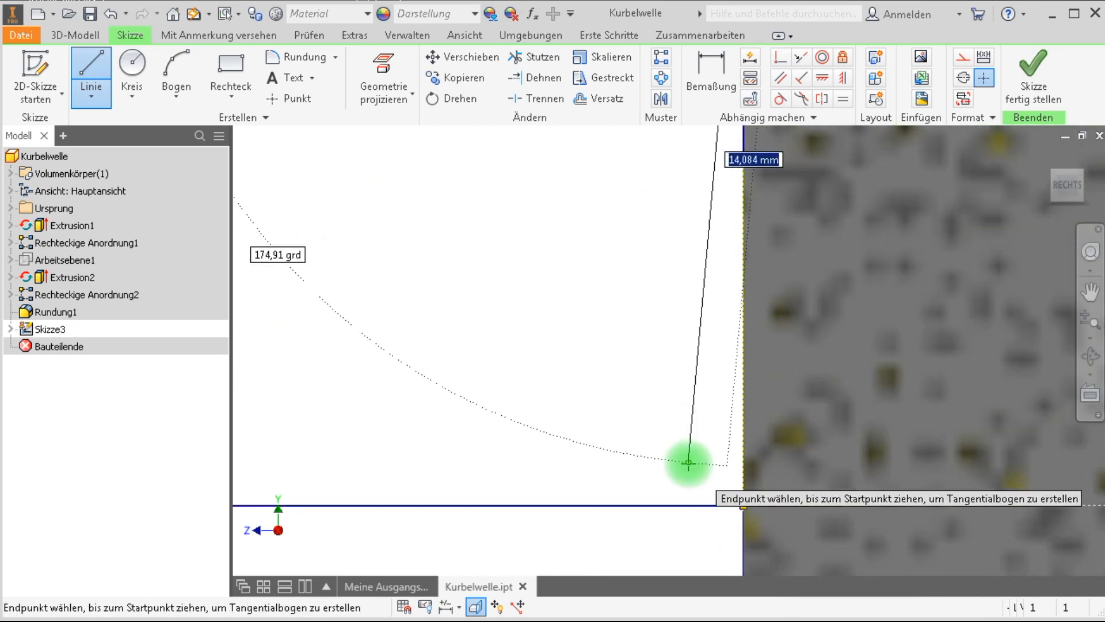
pyautogui.click(742, 505)
pyautogui.scroll(3, 634, 429)
pyautogui.scroll(-6, 634, 430)
pyautogui.moveTo(645, 419); pyautogui.dragTo(767, 456, button='middle')
pyautogui.press('Escape')
# Reposition the two 1 mm dimensions of the first contour so that they are clearly readable.
pyautogui.moveTo(518, 233); pyautogui.dragTo(567, 195)
pyautogui.moveTo(819, 228); pyautogui.dragTo(728, 177)
pyautogui.moveTo(775, 542); pyautogui.dragTo(771, 522, button='middle')
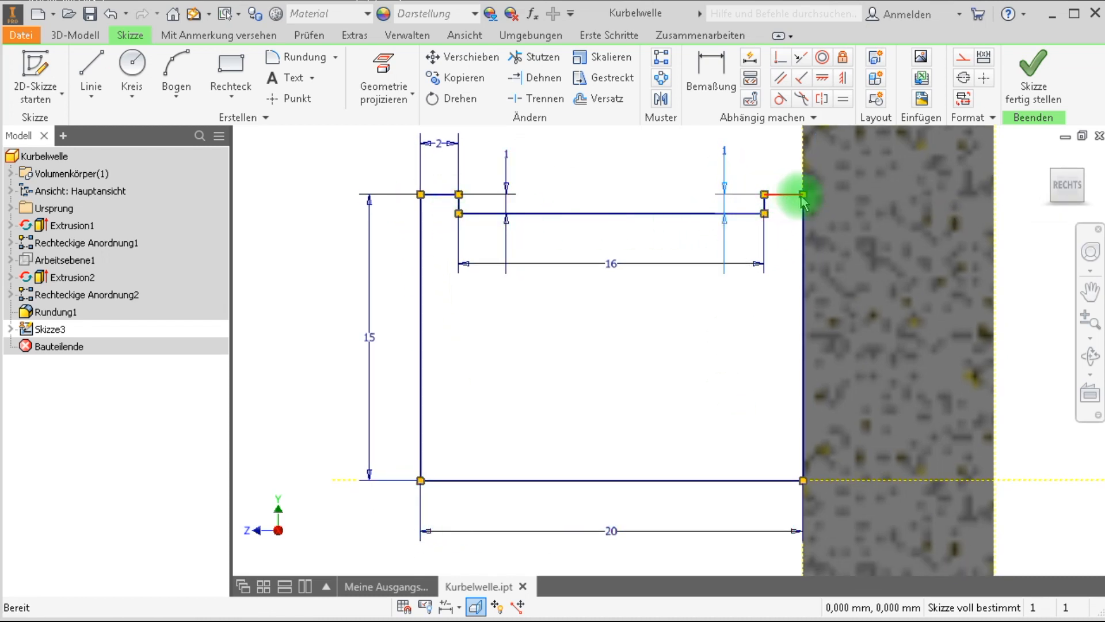
pyautogui.scroll(-3, 754, 433)
pyautogui.moveTo(754, 434); pyautogui.dragTo(585, 368, button='middle')
pyautogui.scroll(2, 585, 369)
pyautogui.moveTo(517, 390); pyautogui.dragTo(559, 418, button='middle')
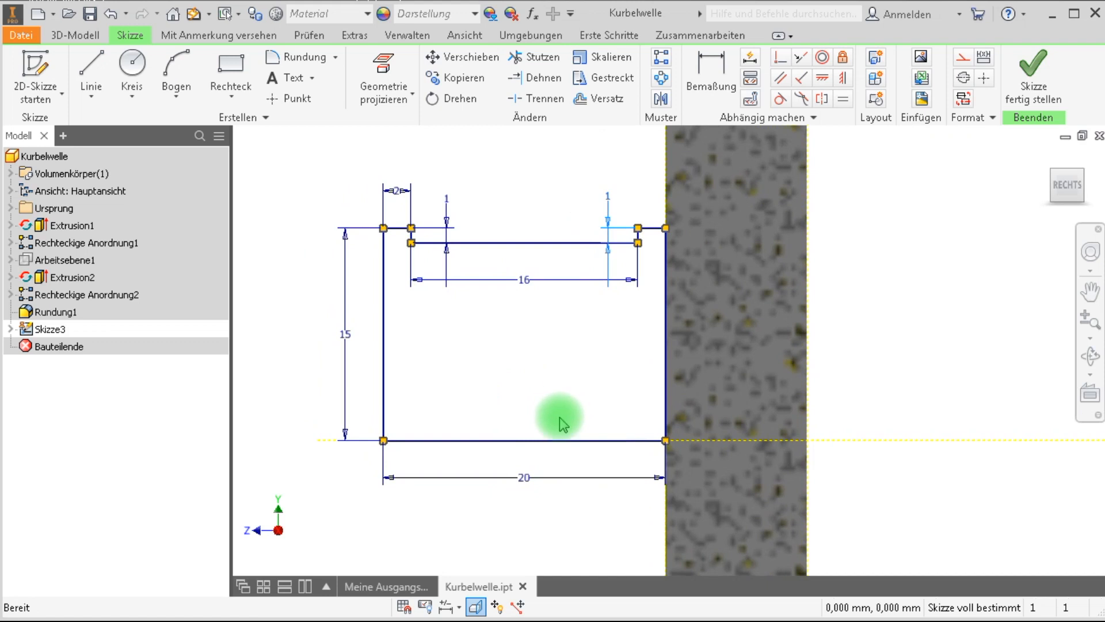
pyautogui.scroll(2, 576, 419)
pyautogui.scroll(-5, 662, 403)
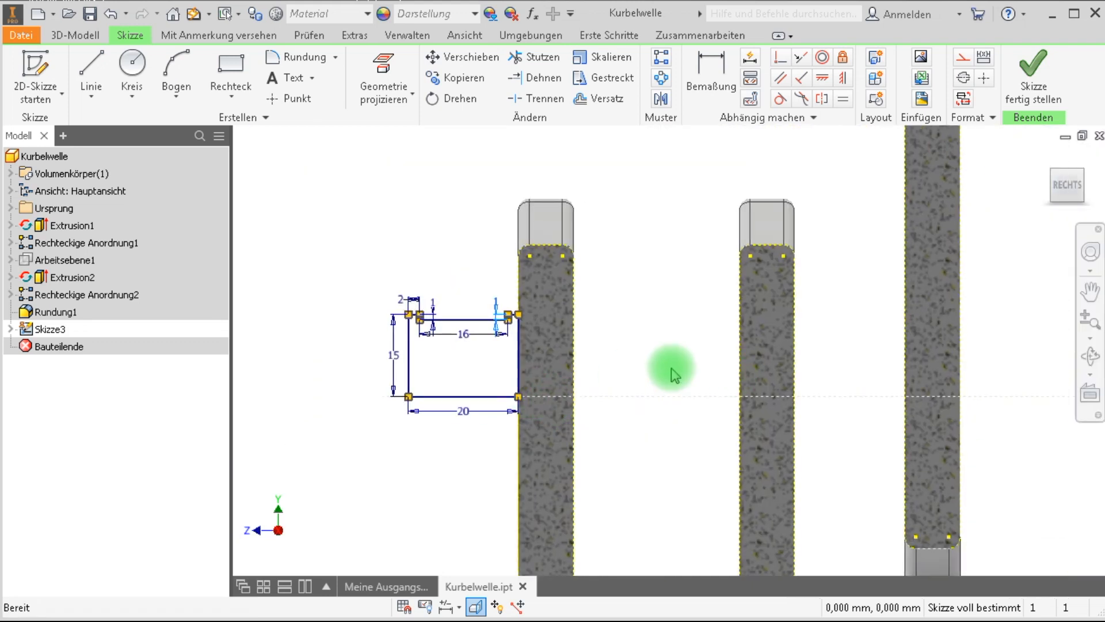
pyautogui.moveTo(629, 470); pyautogui.dragTo(621, 374, button='middle')
pyautogui.scroll(-3, 648, 334)
pyautogui.scroll(3, 652, 330)
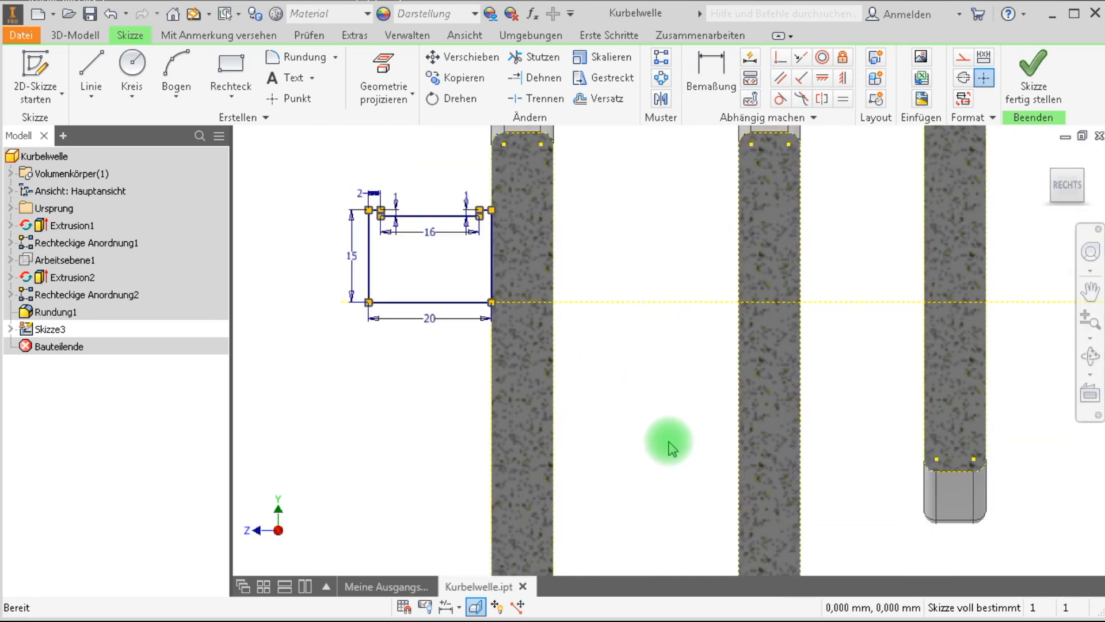
pyautogui.moveTo(646, 423); pyautogui.dragTo(644, 363, button='middle')
pyautogui.scroll(3, 646, 368)
pyautogui.moveTo(657, 480); pyautogui.dragTo(650, 485, button='middle')
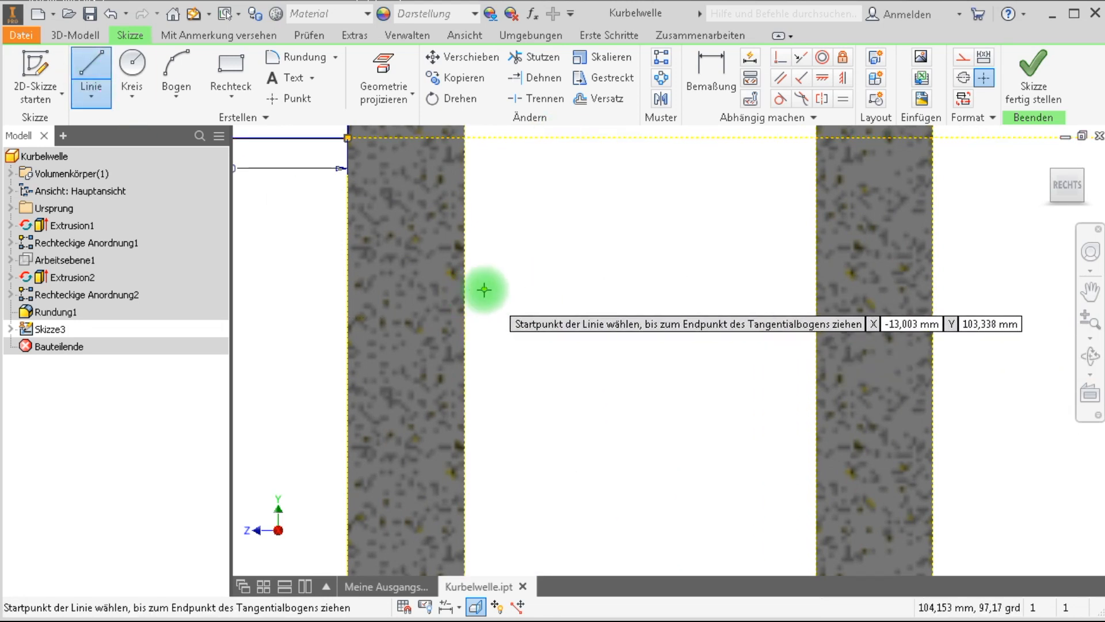
# Draw a closed, stepped contour of eight perpendicular lines between the two left-hand webs, below the projected Z axis.
pyautogui.moveTo(368, 139); pyautogui.dragTo(547, 343, button='middle')
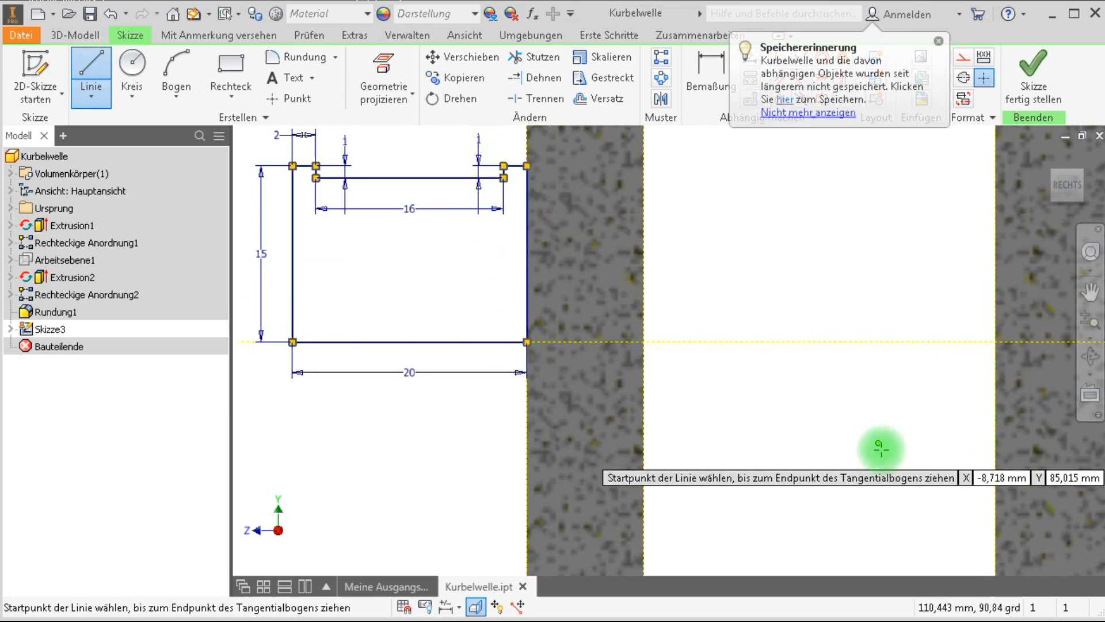
pyautogui.moveTo(876, 444); pyautogui.dragTo(691, 294, button='middle')
pyautogui.click(530, 250)
pyautogui.click(745, 250)
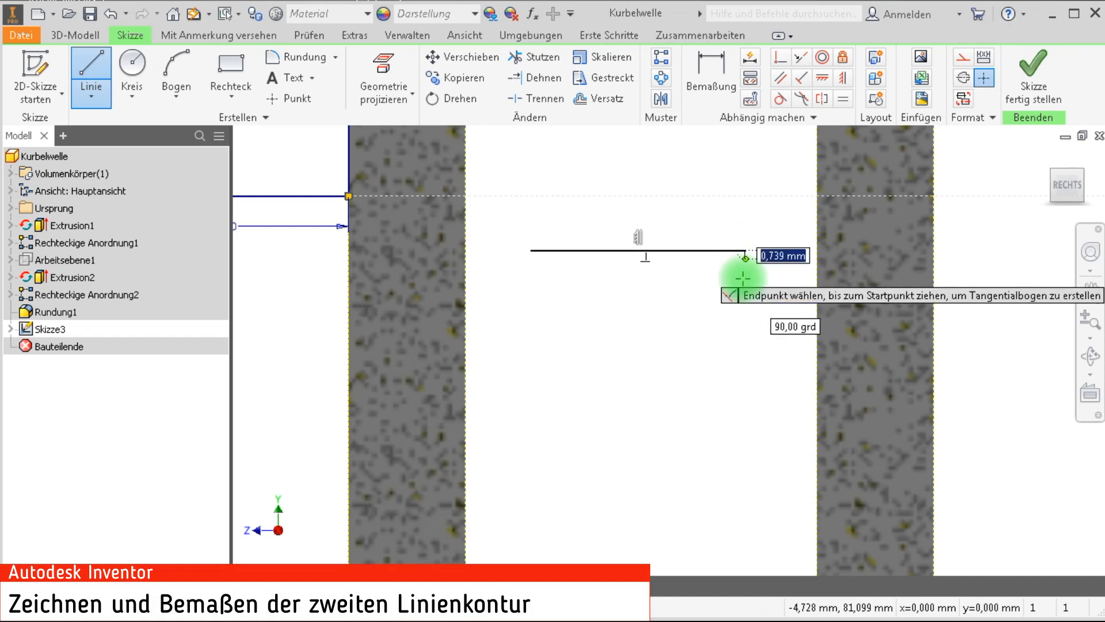
pyautogui.click(745, 364)
pyautogui.click(719, 364)
pyautogui.click(718, 330)
pyautogui.click(632, 330)
pyautogui.click(632, 417)
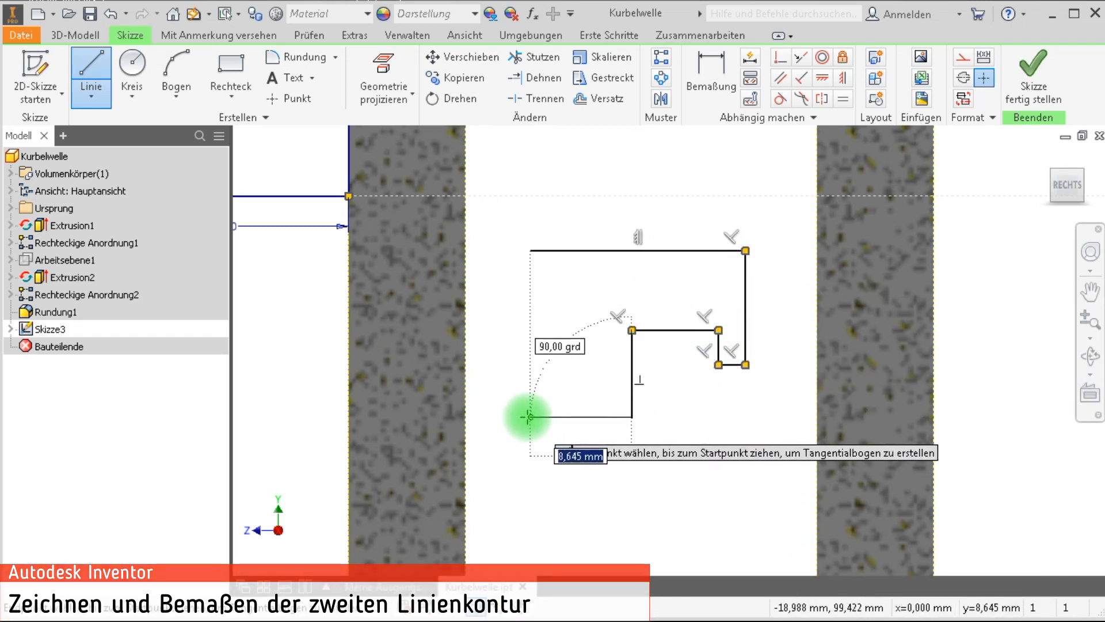
pyautogui.click(531, 416)
pyautogui.click(531, 250)
pyautogui.press('Escape')
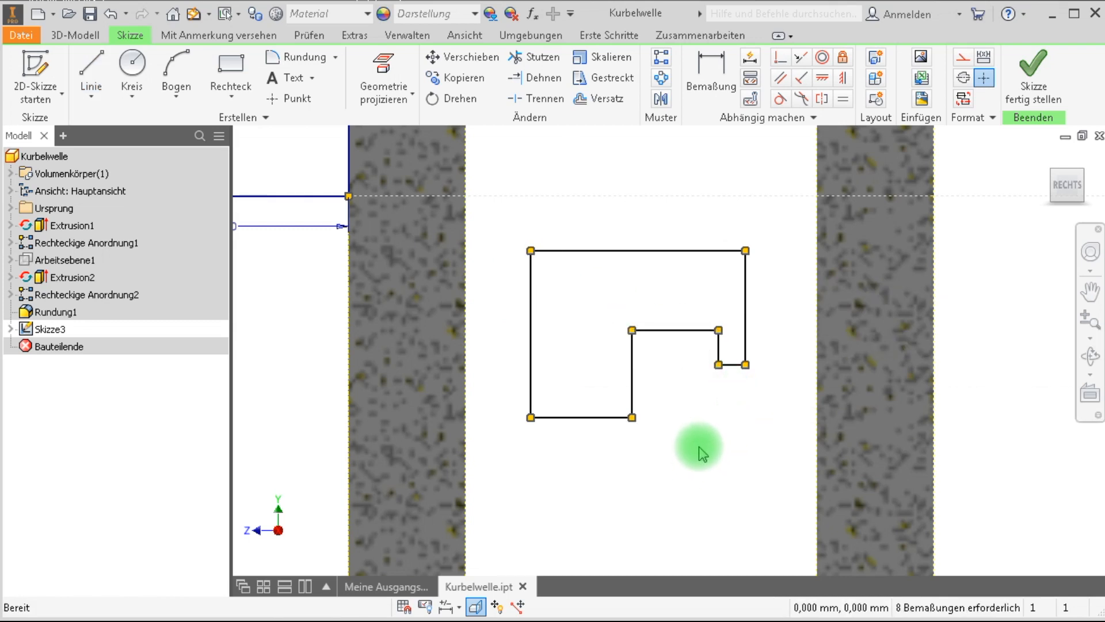
# Make the two short bottom lines of the second contour equal in length.
pyautogui.click(844, 101)
pyautogui.click(728, 365)
pyautogui.click(605, 419)
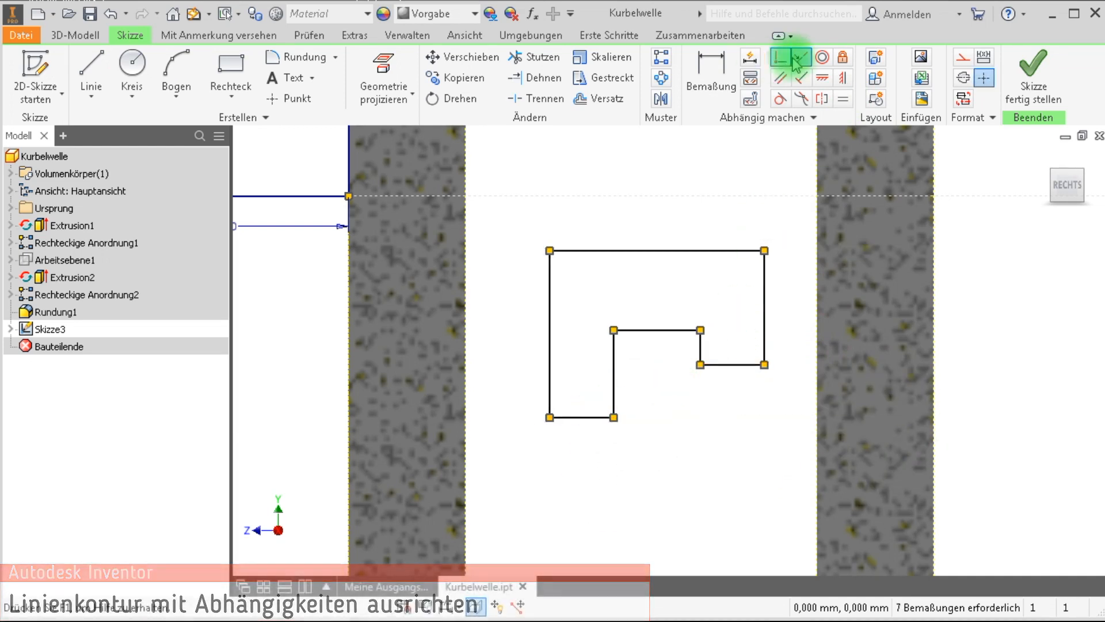
# Make the second contour's two short bottom lines collinear, and stretch the contour wider and taller between the two left-hand webs.
pyautogui.click(802, 60)
pyautogui.click(731, 364)
pyautogui.click(607, 418)
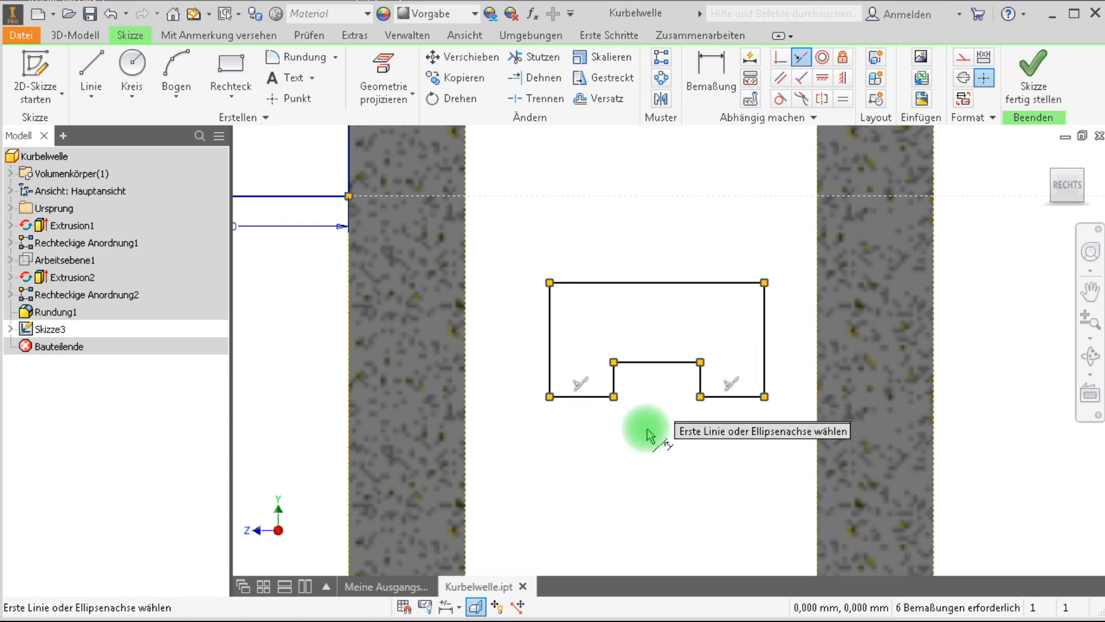
pyautogui.moveTo(550, 342); pyautogui.dragTo(525, 341)
pyautogui.moveTo(764, 342); pyautogui.dragTo(789, 342)
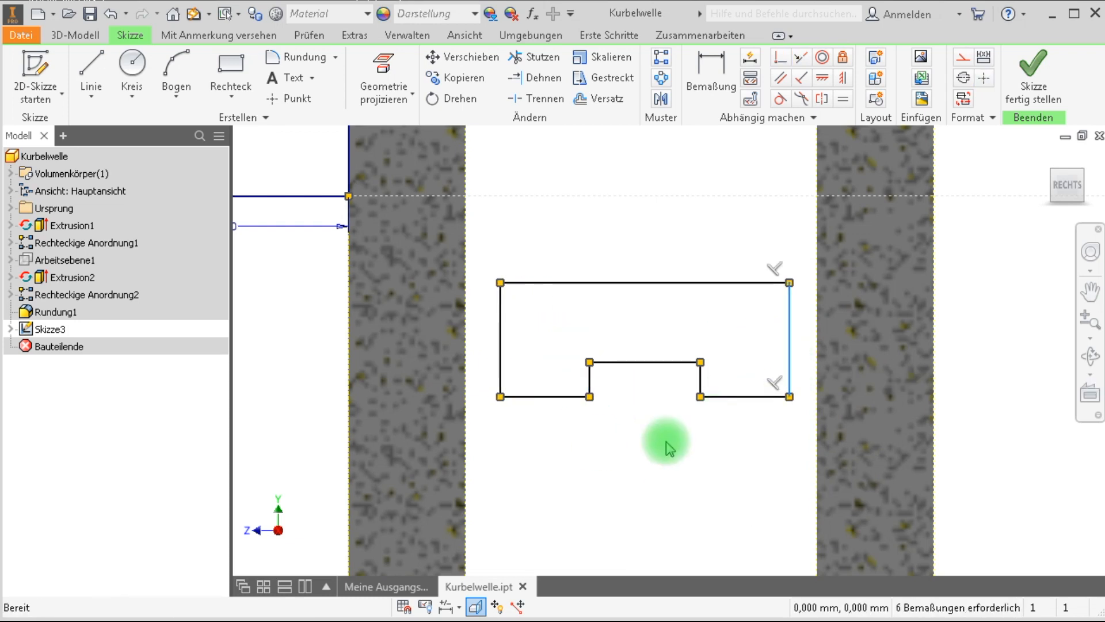
pyautogui.moveTo(681, 363)
pyautogui.mouseDown()
pyautogui.moveTo(716, 417)
pyautogui.moveTo(671, 446)
pyautogui.mouseUp()
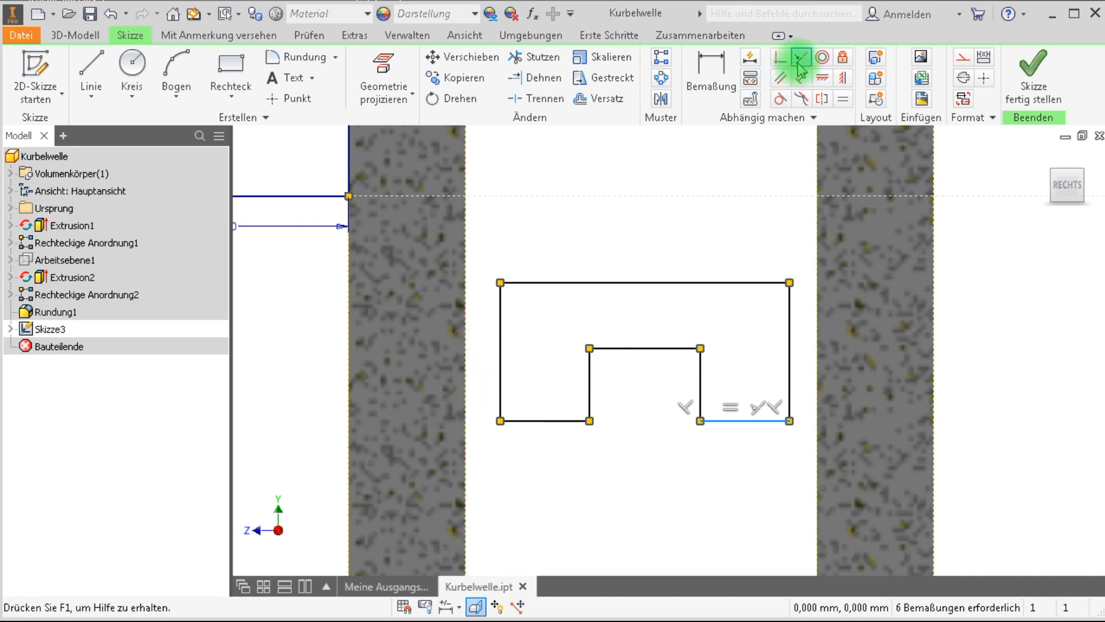
# Make both sides of the second contour collinear with the adjacent web faces and move the contour further below the axis.
pyautogui.click(790, 334)
pyautogui.click(816, 345)
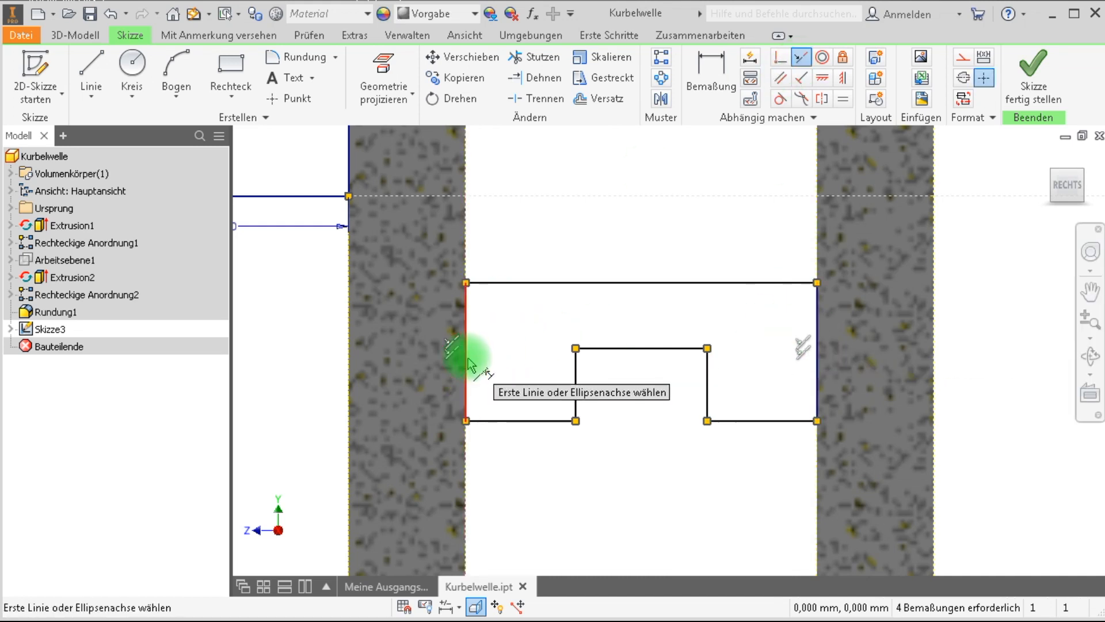
pyautogui.press('Escape')
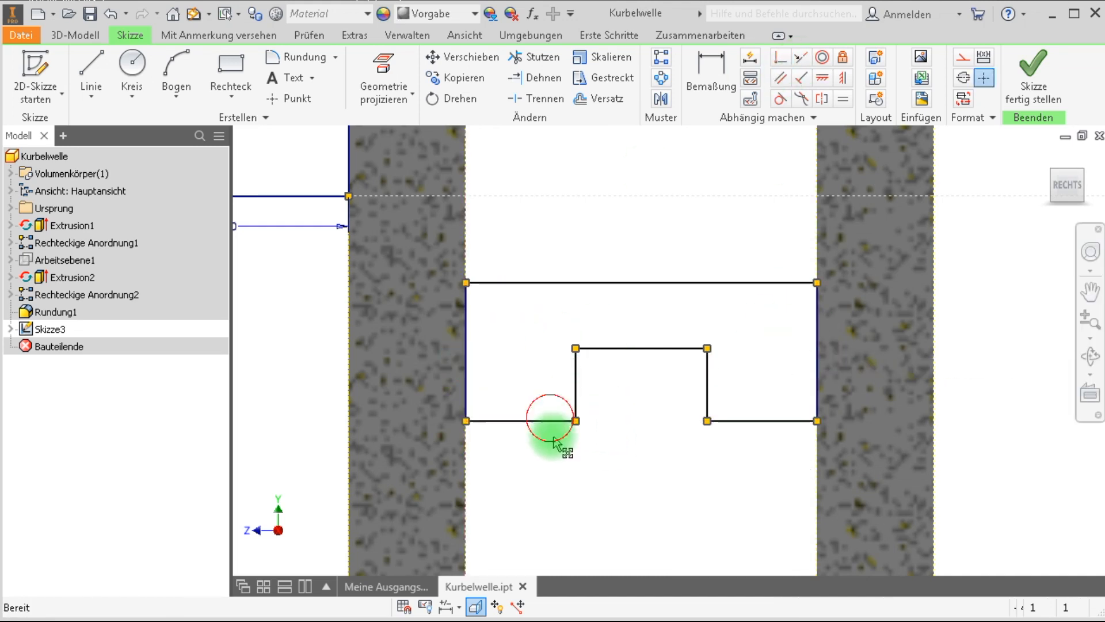
pyautogui.moveTo(650, 359)
pyautogui.mouseDown()
pyautogui.moveTo(654, 321)
pyautogui.moveTo(699, 313)
pyautogui.mouseUp()
# Dimension the second contour's bottom-left short line as 6 mm.
pyautogui.click(712, 81)
pyautogui.click(570, 442)
pyautogui.click(523, 494)
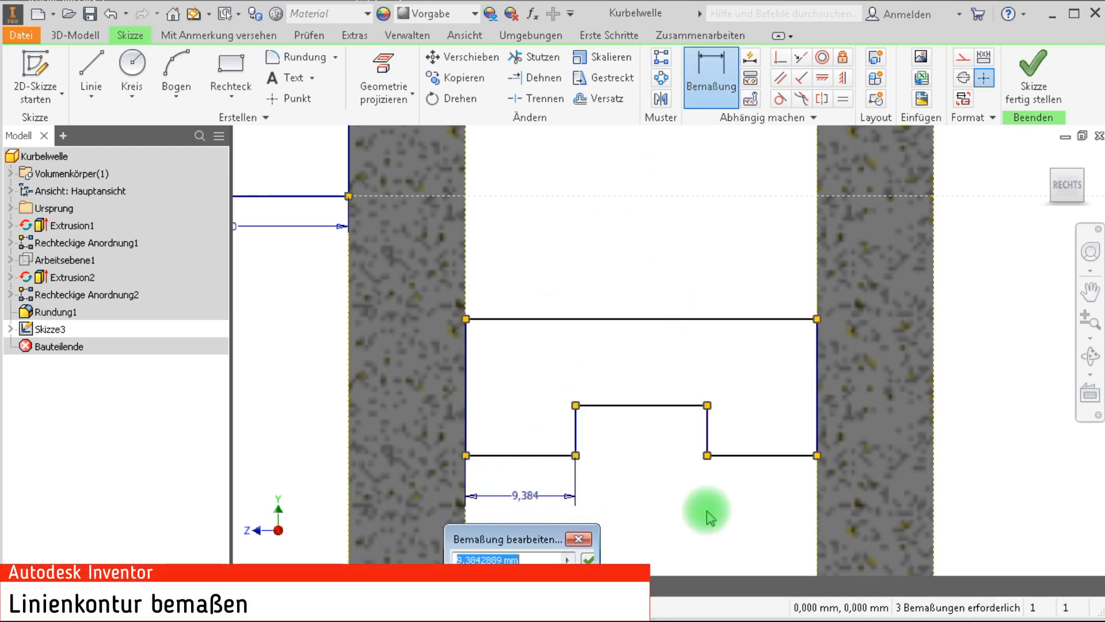
pyautogui.write('6')
pyautogui.press('Return')
# Dimension the second contour's heights from its upper line: 10 mm to the recessed line and 12,5 mm to the short bottom line.
pyautogui.click(631, 405)
pyautogui.click(639, 318)
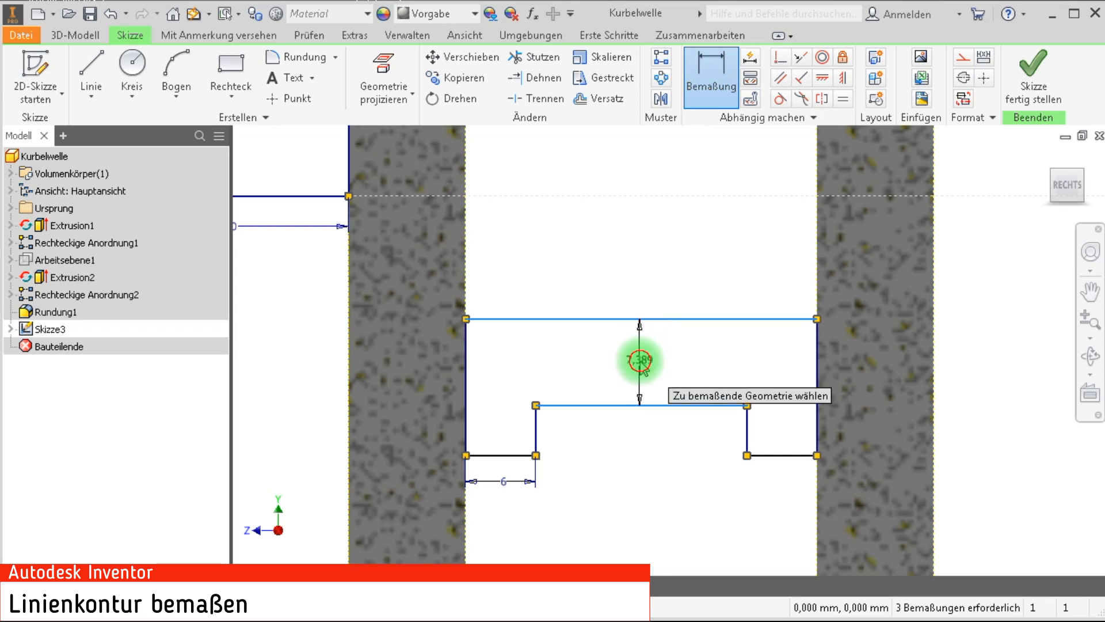
pyautogui.click(642, 359)
pyautogui.write('10')
pyautogui.press('Return')
pyautogui.click(781, 456)
pyautogui.click(781, 289)
pyautogui.click(803, 372)
pyautogui.write('12,5')
pyautogui.press('Return')
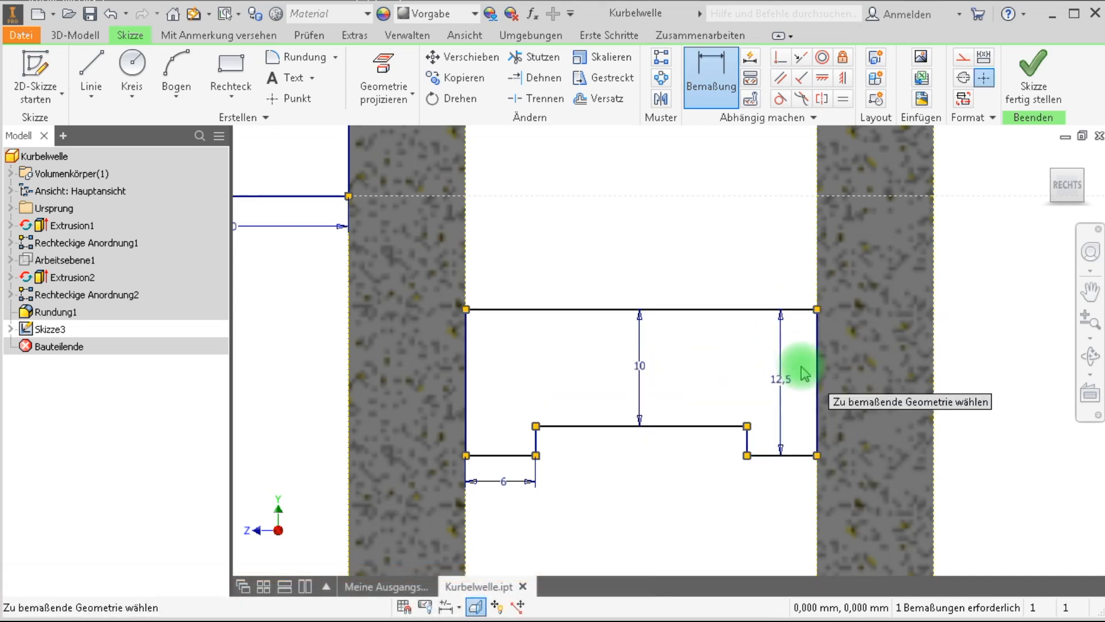
pyautogui.press('Escape')
# Dimension the distance from the projected Z axis to the second contour's upper line as 25 mm.
pyautogui.click(671, 281)
pyautogui.moveTo(679, 402); pyautogui.dragTo(740, 466)
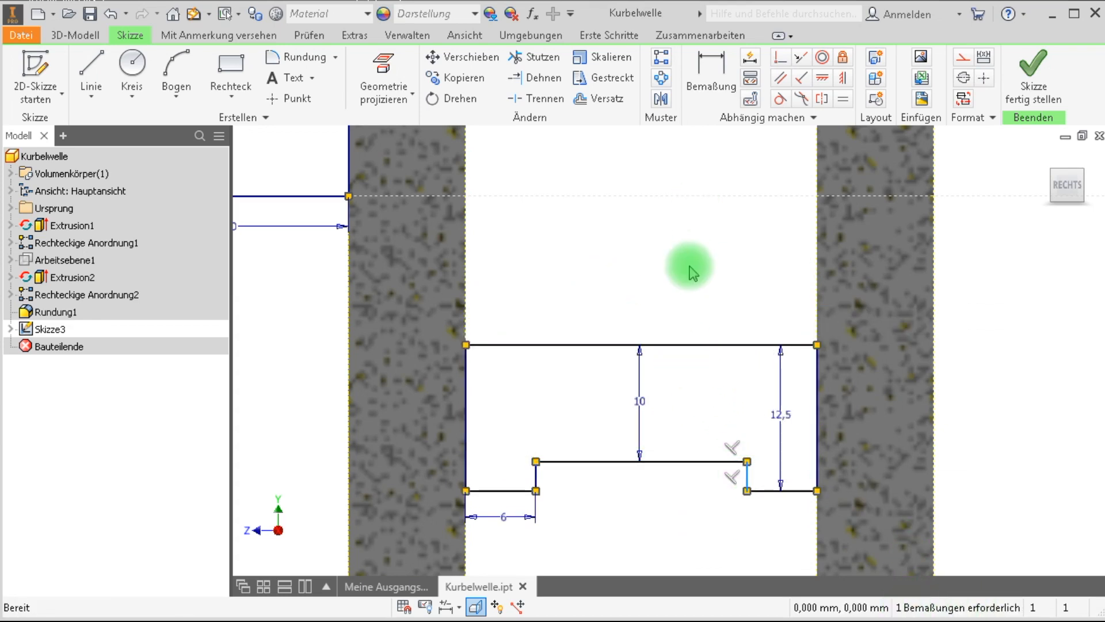
pyautogui.click(672, 196)
pyautogui.click(665, 345)
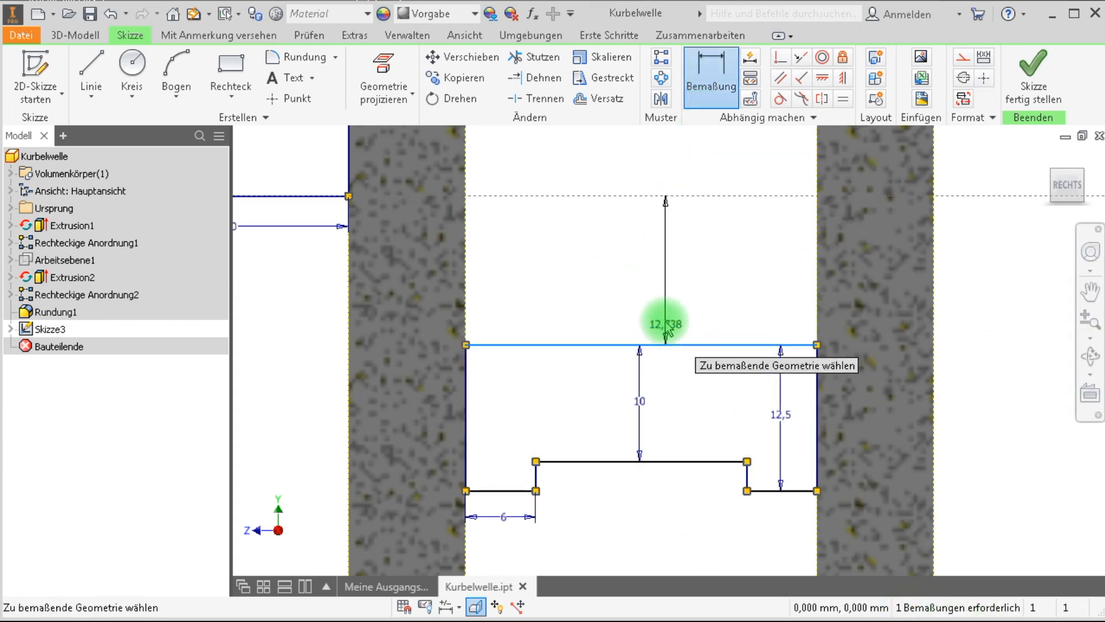
pyautogui.click(666, 282)
pyautogui.press('Return')
pyautogui.scroll(-5, 693, 297)
pyautogui.moveTo(771, 175); pyautogui.dragTo(648, 232, button='middle')
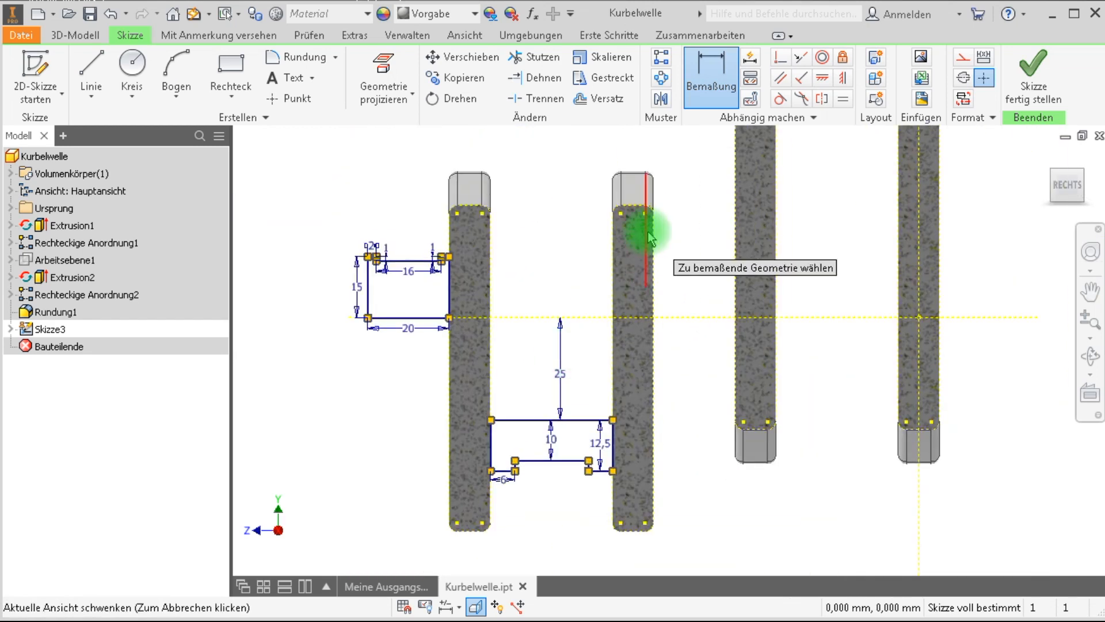
pyautogui.press('Escape')
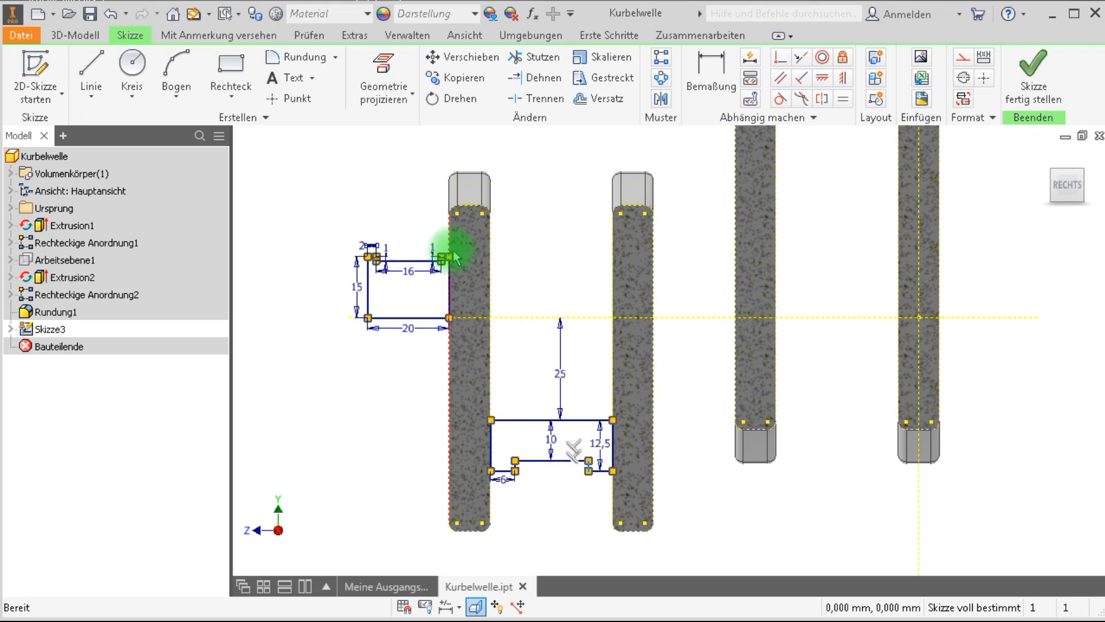
# Copy the first contour with its dimensions, using its bottom-left corner as base point, onto the Z axis between the second and third webs.
pyautogui.scroll(3, 374, 358)
pyautogui.moveTo(333, 232); pyautogui.dragTo(602, 494)
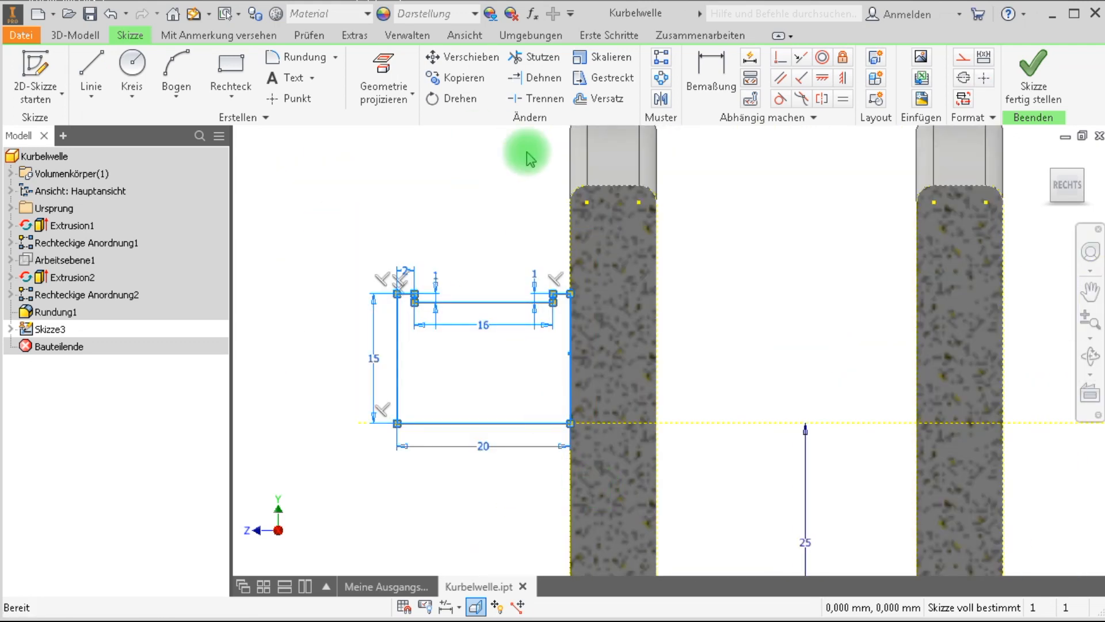
pyautogui.click(437, 77)
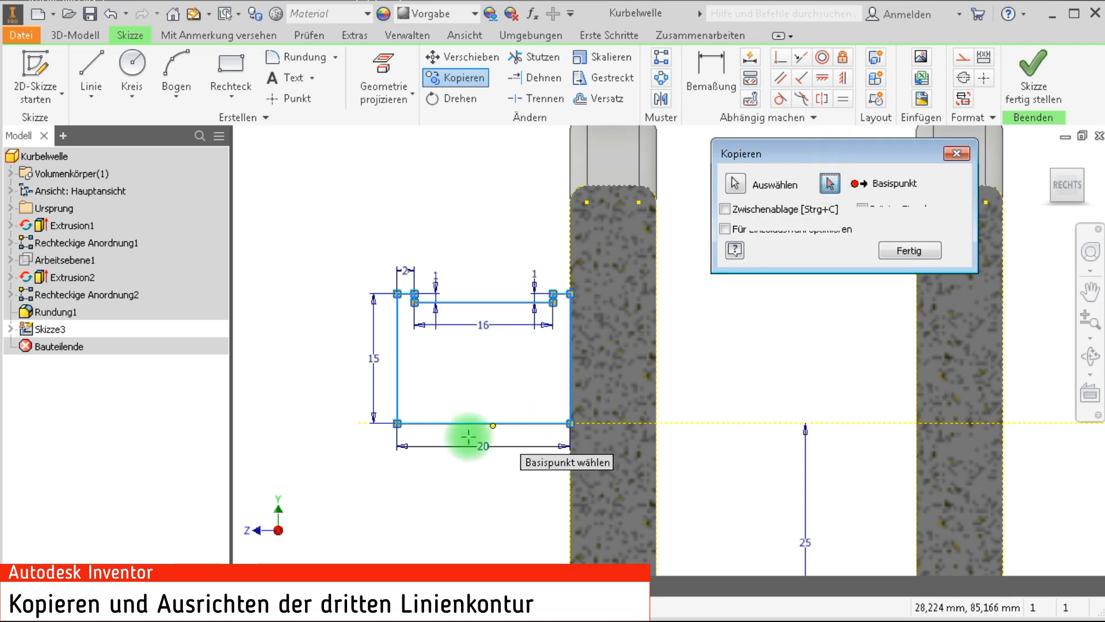
pyautogui.click(397, 424)
pyautogui.scroll(-3, 493, 370)
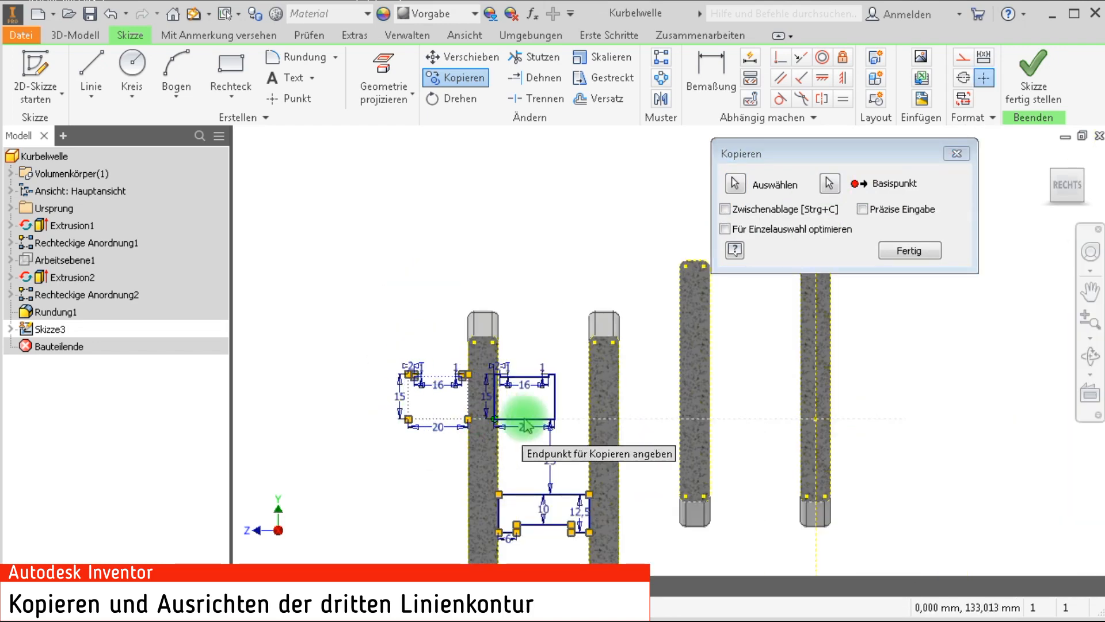
pyautogui.scroll(6, 624, 412)
pyautogui.moveTo(629, 485)
pyautogui.mouseDown(button='middle')
pyautogui.moveTo(514, 466)
pyautogui.moveTo(550, 477)
pyautogui.mouseUp(button='middle')
pyautogui.click(555, 473)
pyautogui.scroll(-3, 546, 519)
pyautogui.moveTo(538, 517); pyautogui.dragTo(533, 510, button='middle')
pyautogui.moveTo(547, 451)
pyautogui.mouseDown()
pyautogui.moveTo(565, 441)
pyautogui.moveTo(557, 446)
pyautogui.mouseUp()
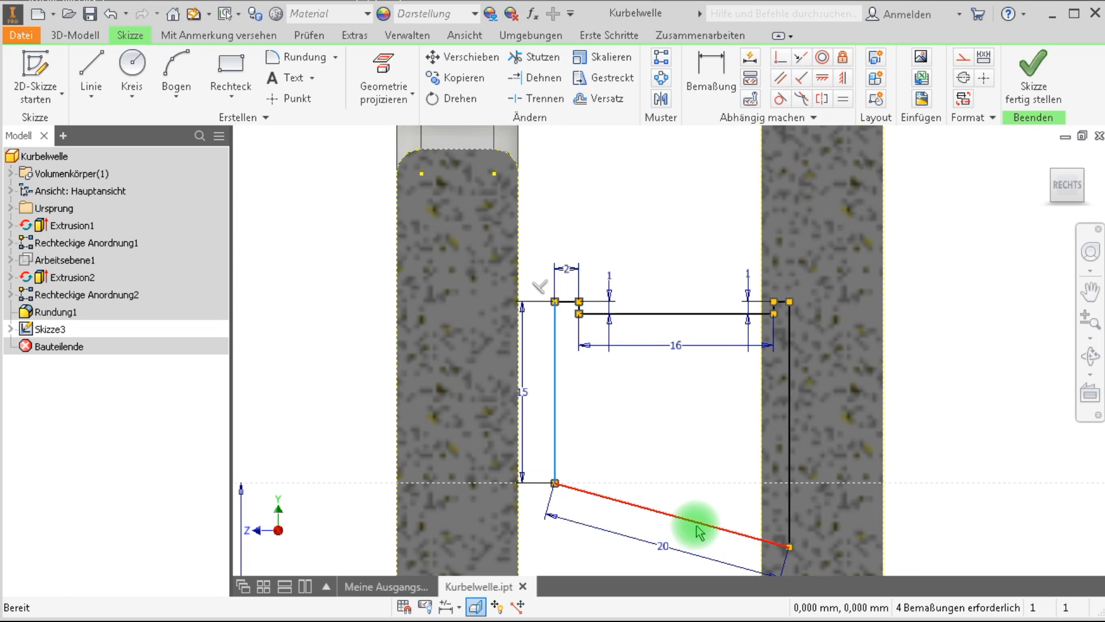
# Make the third contour's bottom line collinear with the projected Z axis and its left side collinear with the second web's face.
pyautogui.moveTo(688, 464); pyautogui.dragTo(666, 438, button='middle')
pyautogui.scroll(-3, 664, 439)
pyautogui.moveTo(516, 447); pyautogui.dragTo(825, 433, button='middle')
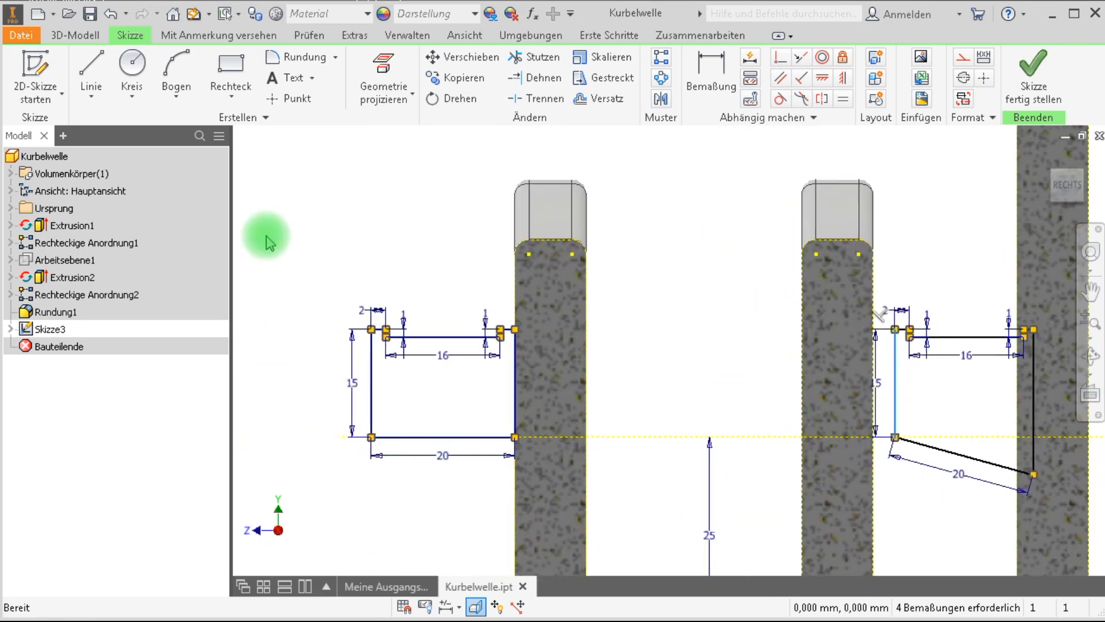
pyautogui.moveTo(918, 236); pyautogui.dragTo(639, 254, button='middle')
pyautogui.scroll(6, 703, 430)
pyautogui.scroll(-5, 705, 433)
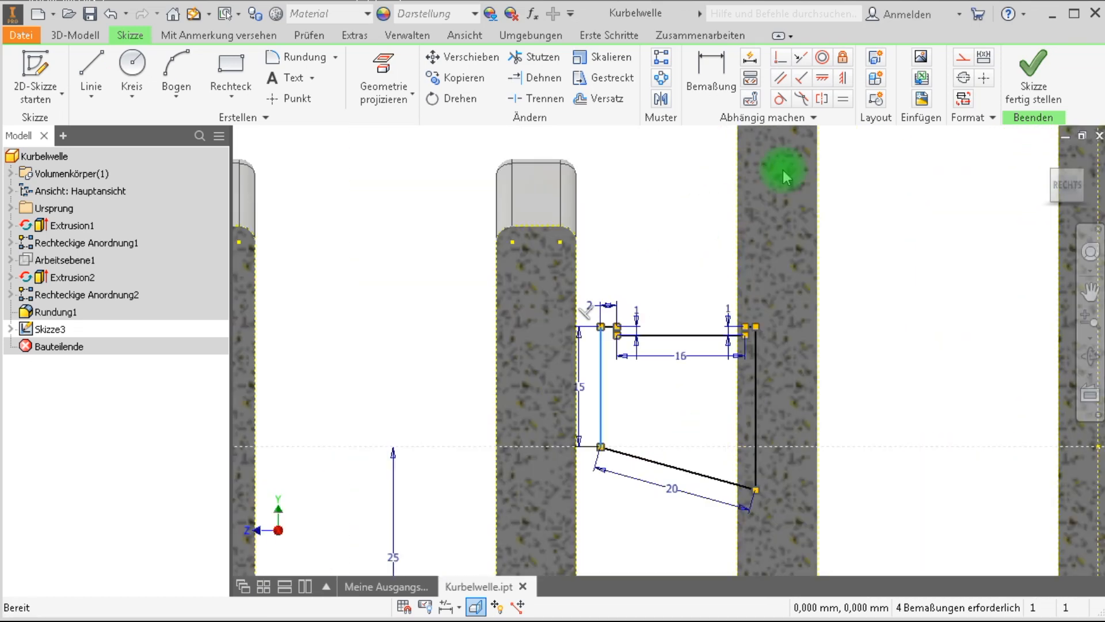
pyautogui.click(800, 58)
pyautogui.click(702, 475)
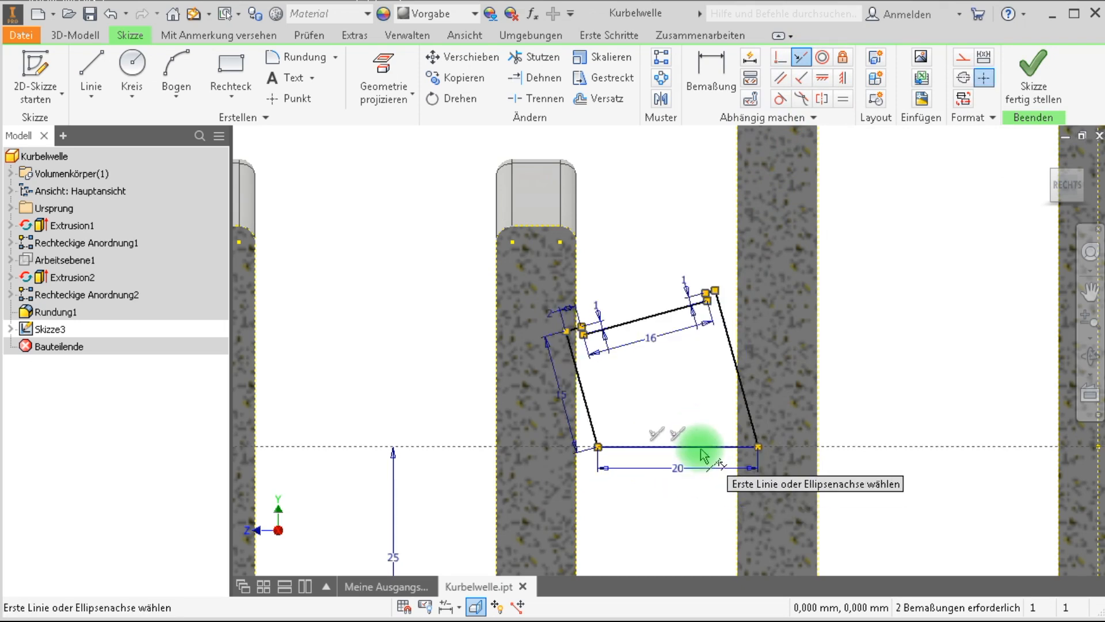
pyautogui.click(663, 444)
pyautogui.click(583, 407)
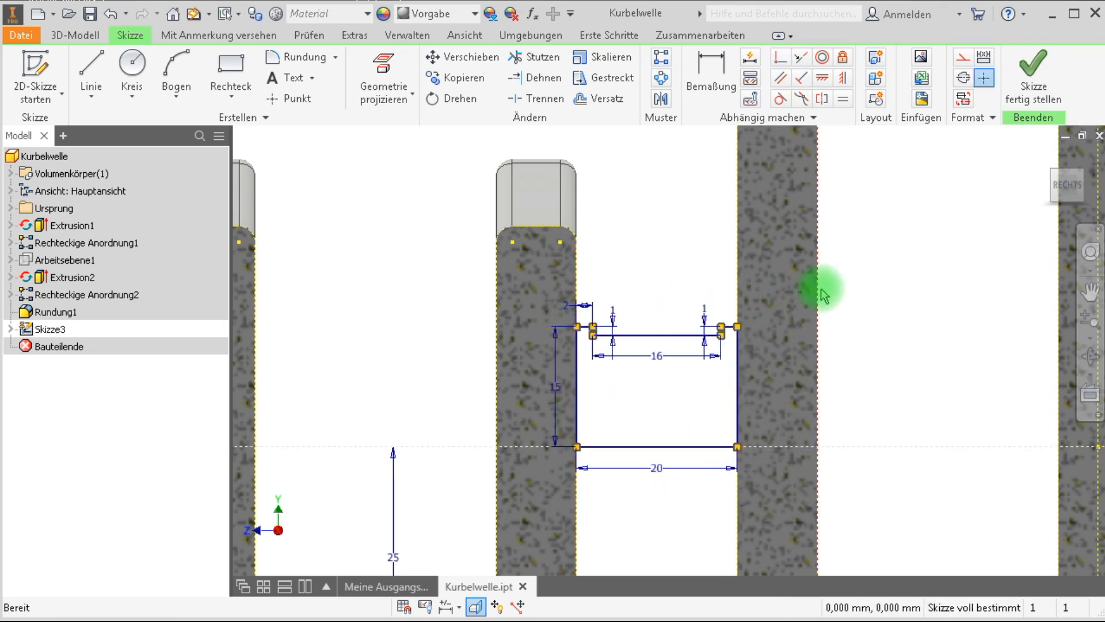
# Create a copy of the second contour rotated by half a turn about a point between the third and fourth webs, above the axis.
pyautogui.moveTo(810, 367)
pyautogui.mouseDown(button='middle')
pyautogui.moveTo(979, 289)
pyautogui.moveTo(743, 248)
pyautogui.mouseUp(button='middle')
pyautogui.scroll(-3, 742, 248)
pyautogui.moveTo(698, 342)
pyautogui.mouseDown(button='middle')
pyautogui.moveTo(609, 417)
pyautogui.moveTo(608, 400)
pyautogui.mouseUp(button='middle')
pyautogui.moveTo(787, 245); pyautogui.dragTo(854, 241)
pyautogui.click(542, 483)
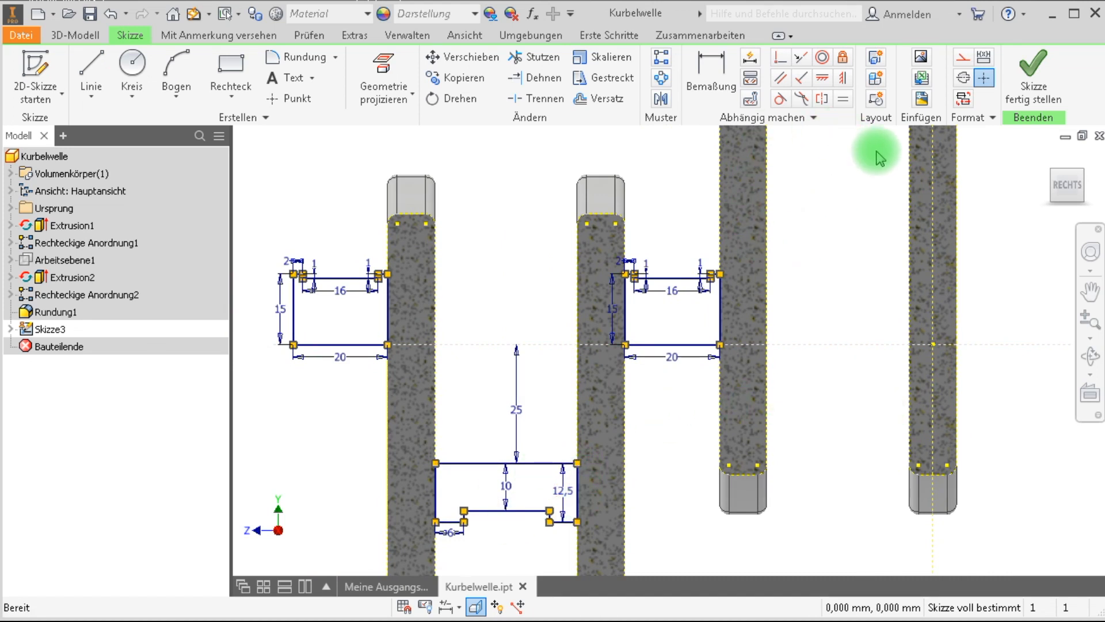
pyautogui.moveTo(371, 438); pyautogui.dragTo(599, 535)
pyautogui.click(460, 99)
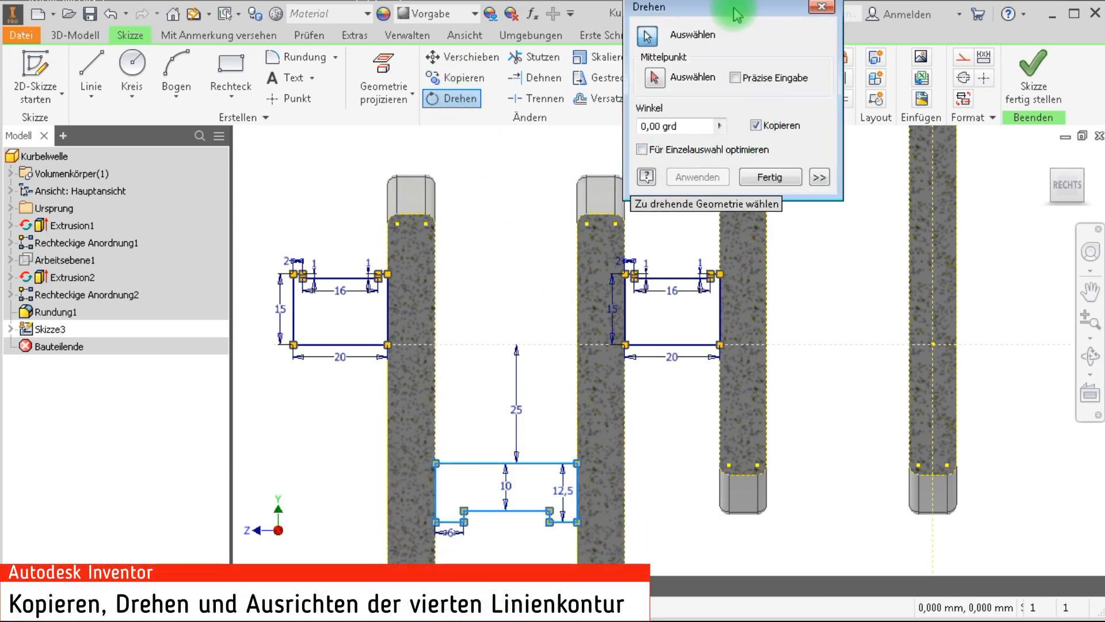
pyautogui.moveTo(739, 19); pyautogui.dragTo(358, 122)
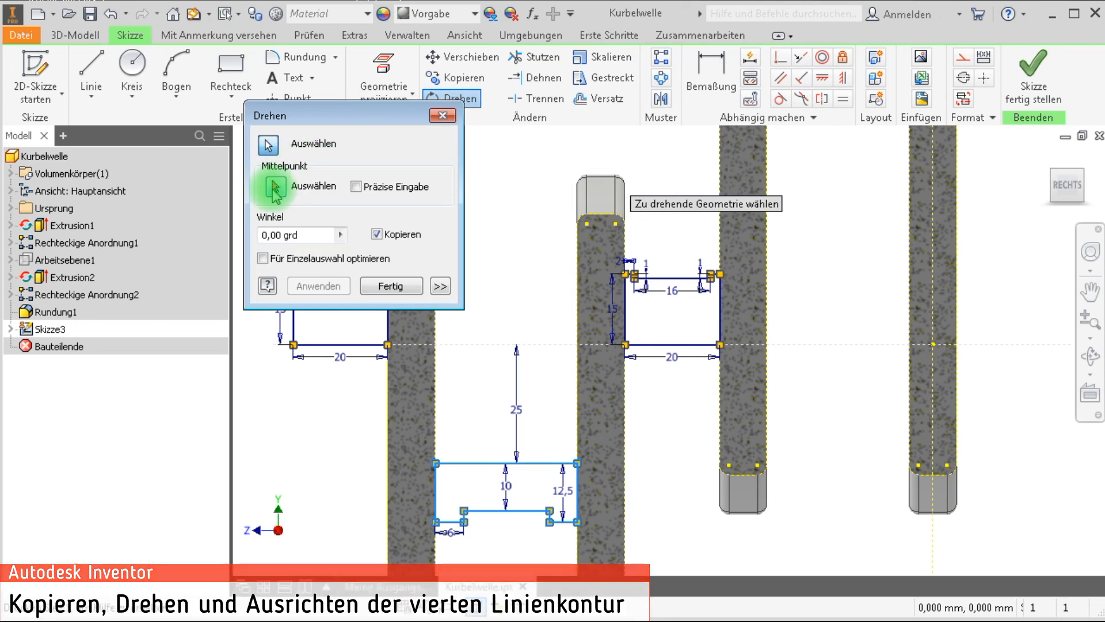
pyautogui.click(275, 187)
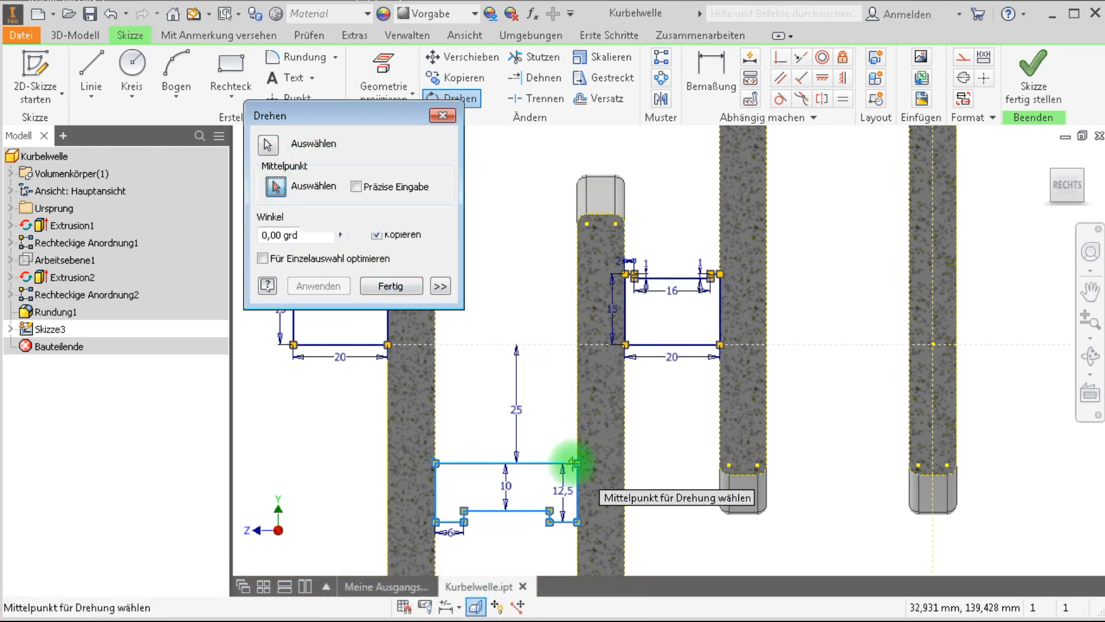
pyautogui.moveTo(526, 416); pyautogui.dragTo(562, 440, button='middle')
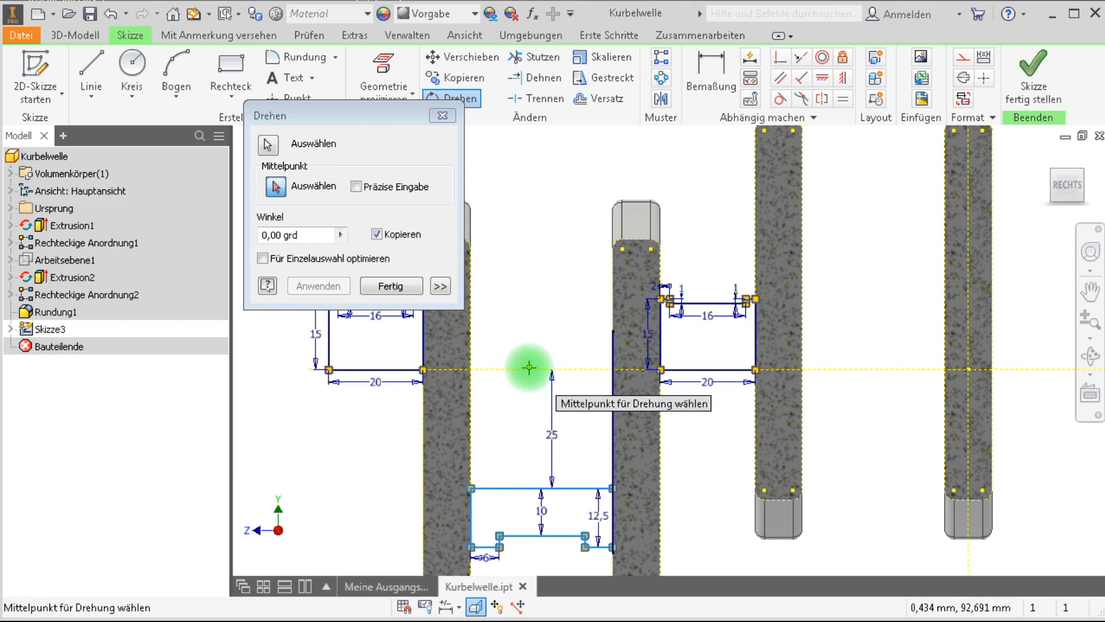
pyautogui.scroll(-3, 569, 344)
pyautogui.moveTo(853, 214); pyautogui.dragTo(761, 271, button='middle')
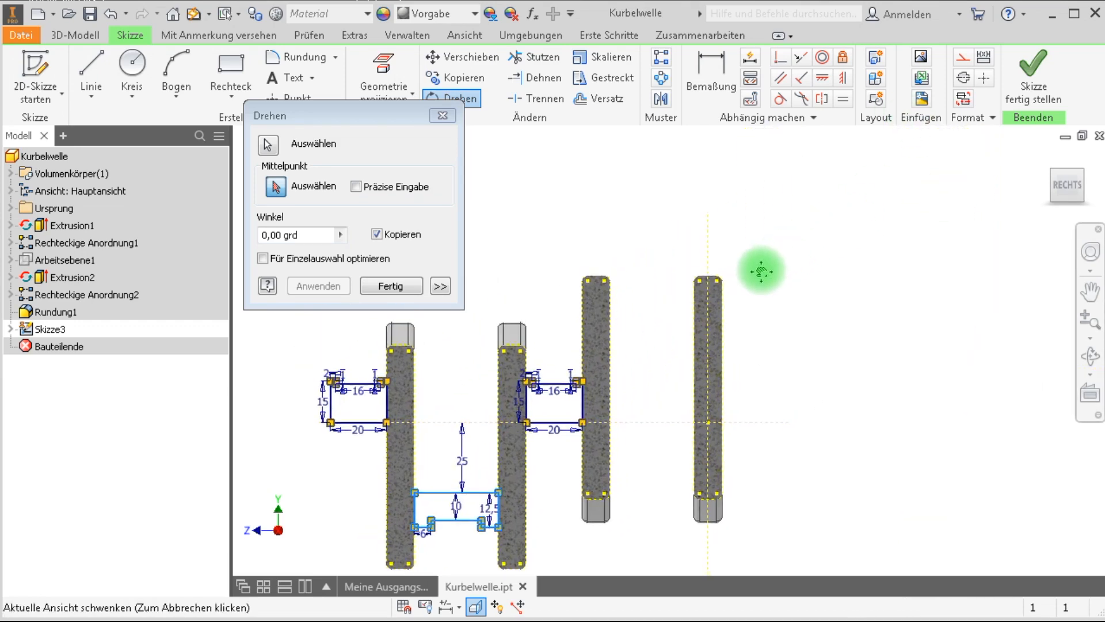
pyautogui.click(652, 353)
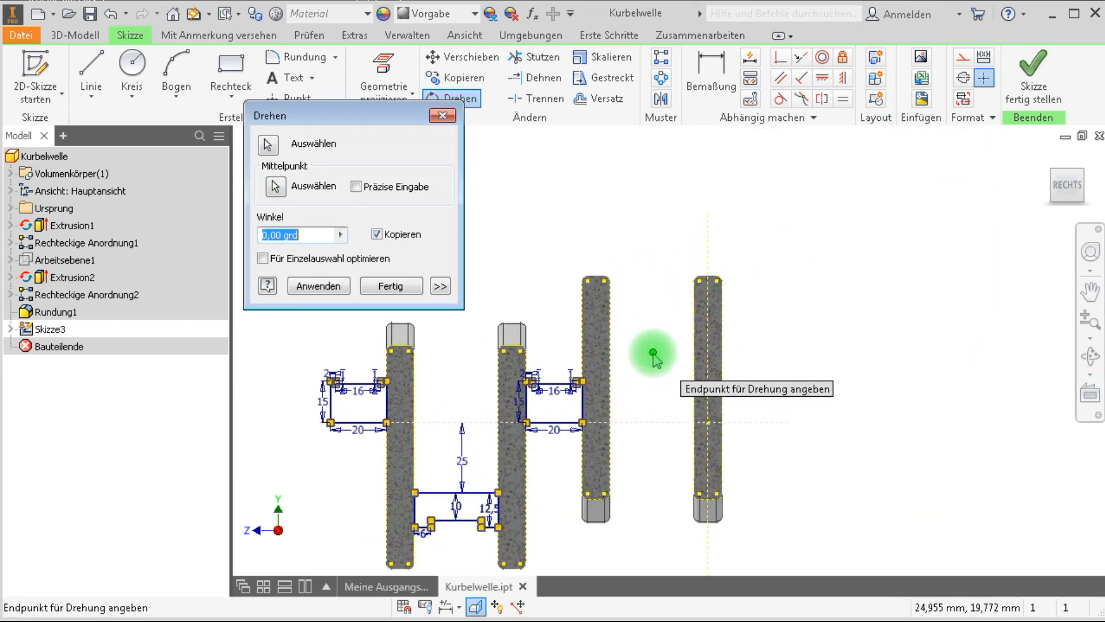
pyautogui.scroll(-2, 697, 403)
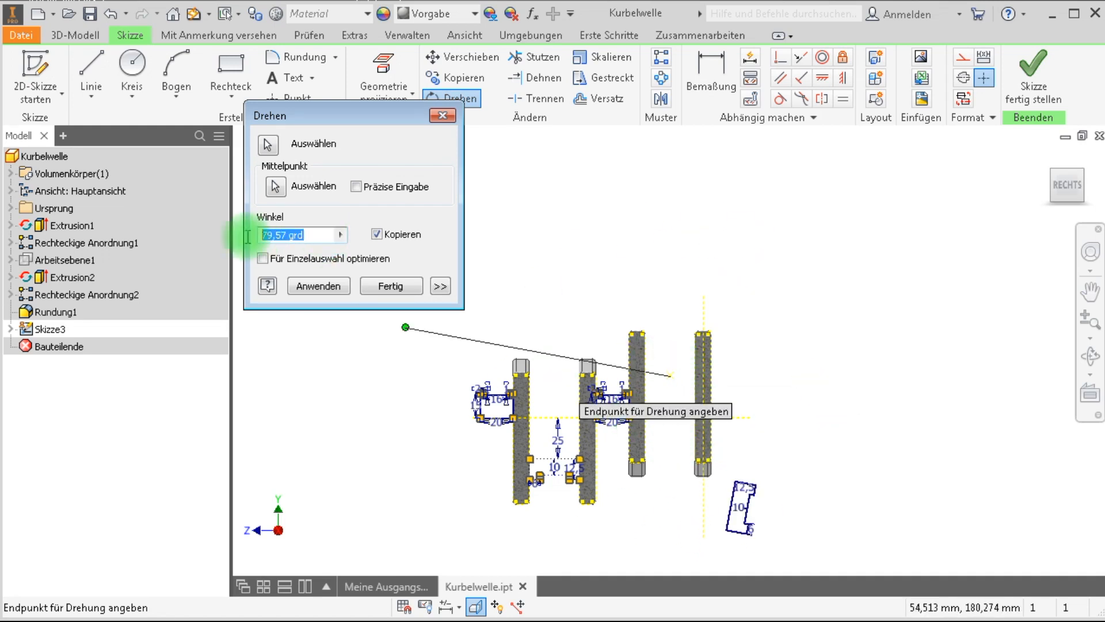
pyautogui.click(390, 286)
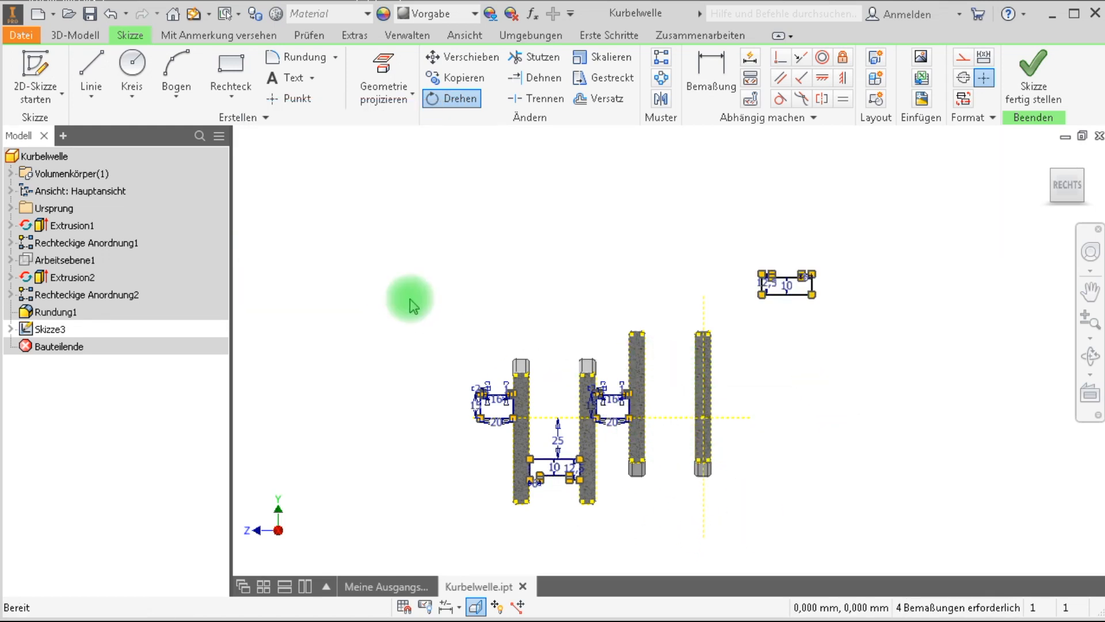
# Make both sides of the rotated contour collinear with the facing faces of the third and fourth webs.
pyautogui.scroll(4, 787, 309)
pyautogui.scroll(-2, 829, 401)
pyautogui.moveTo(827, 396); pyautogui.dragTo(787, 358, button='middle')
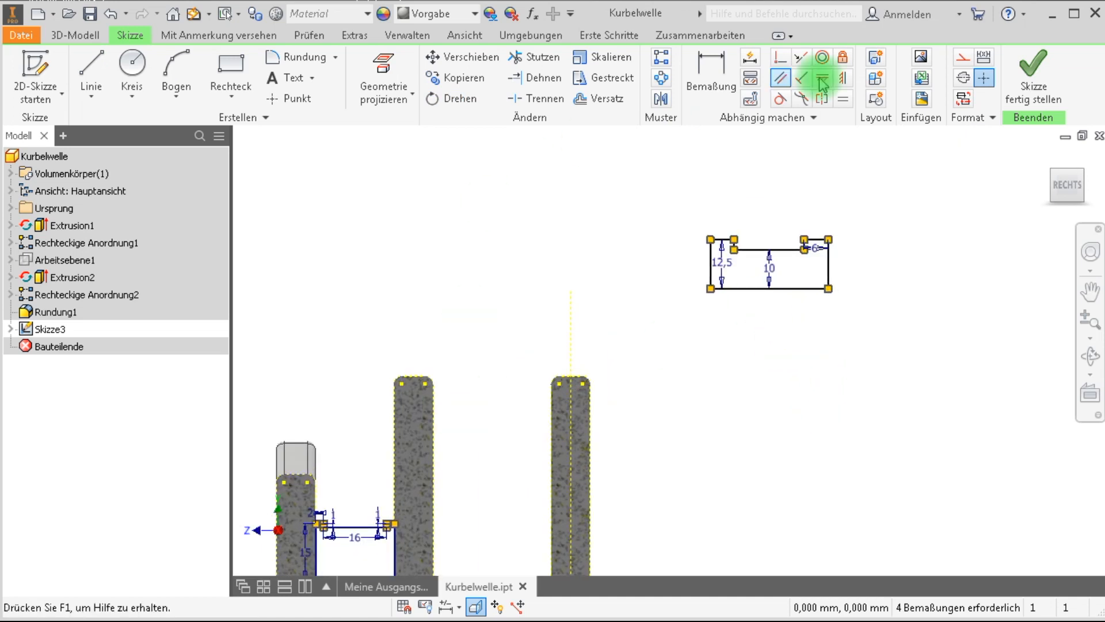
pyautogui.click(801, 58)
pyautogui.scroll(4, 713, 276)
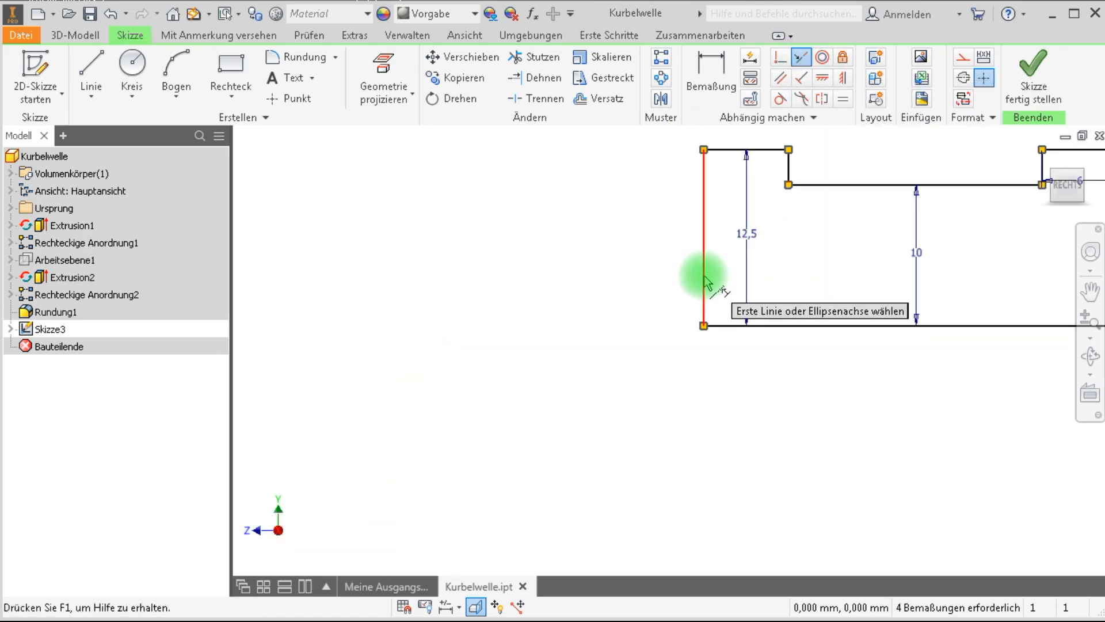
pyautogui.click(704, 276)
pyautogui.scroll(-5, 704, 276)
pyautogui.moveTo(529, 384); pyautogui.dragTo(559, 349, button='middle')
pyautogui.click(532, 361)
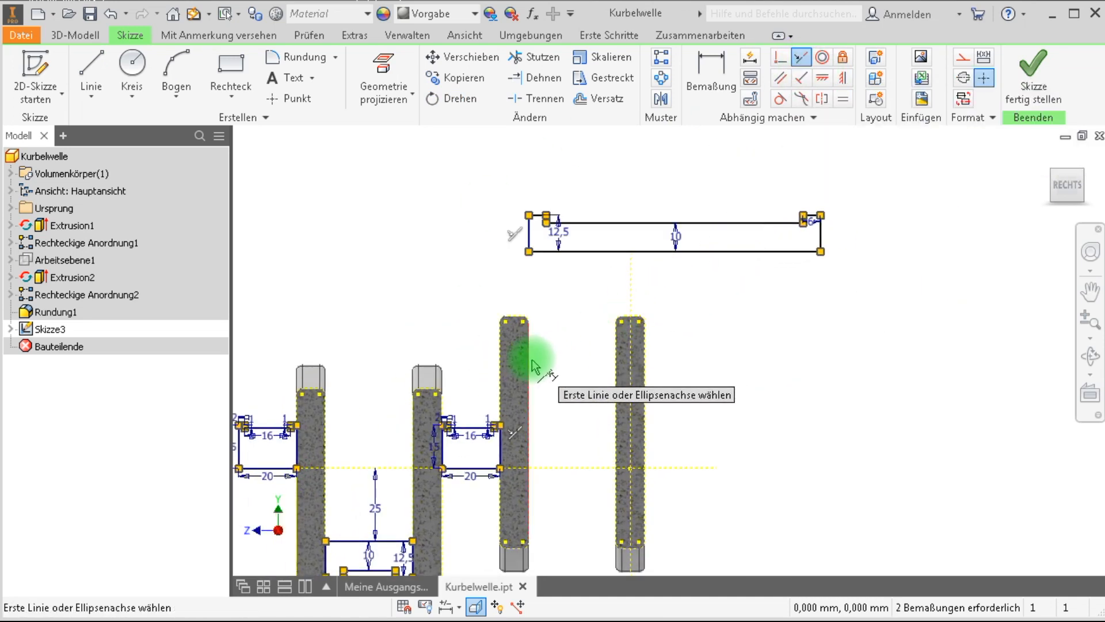
pyautogui.click(821, 239)
pyautogui.click(618, 329)
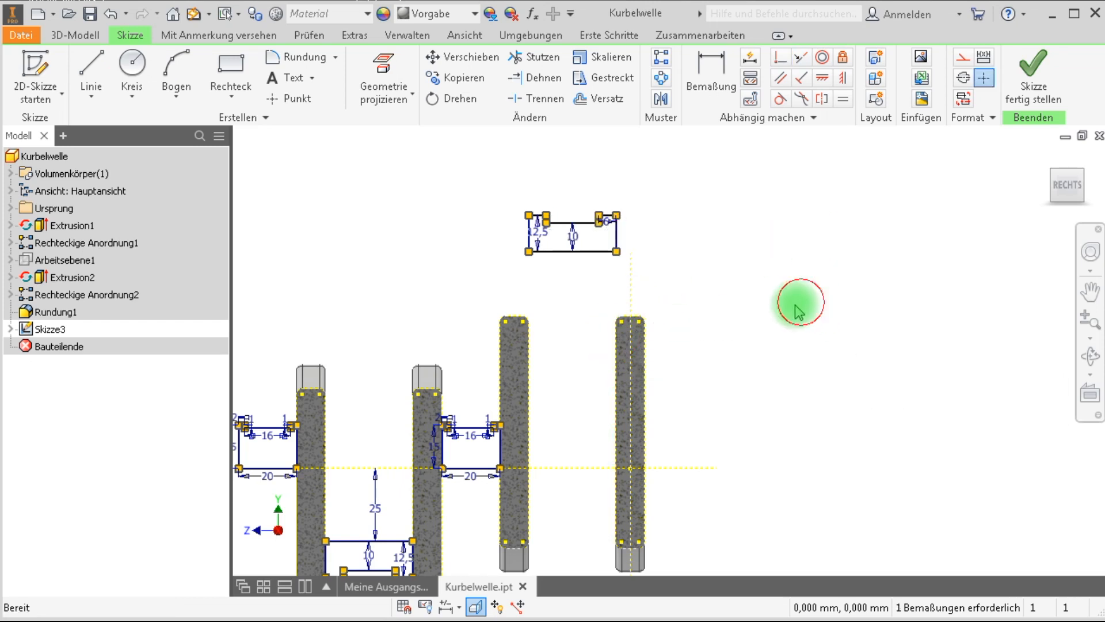
# Move the rotated contour down between the third and fourth webs and dimension its bottom line 25 mm from the Z axis.
pyautogui.moveTo(596, 253); pyautogui.dragTo(574, 382)
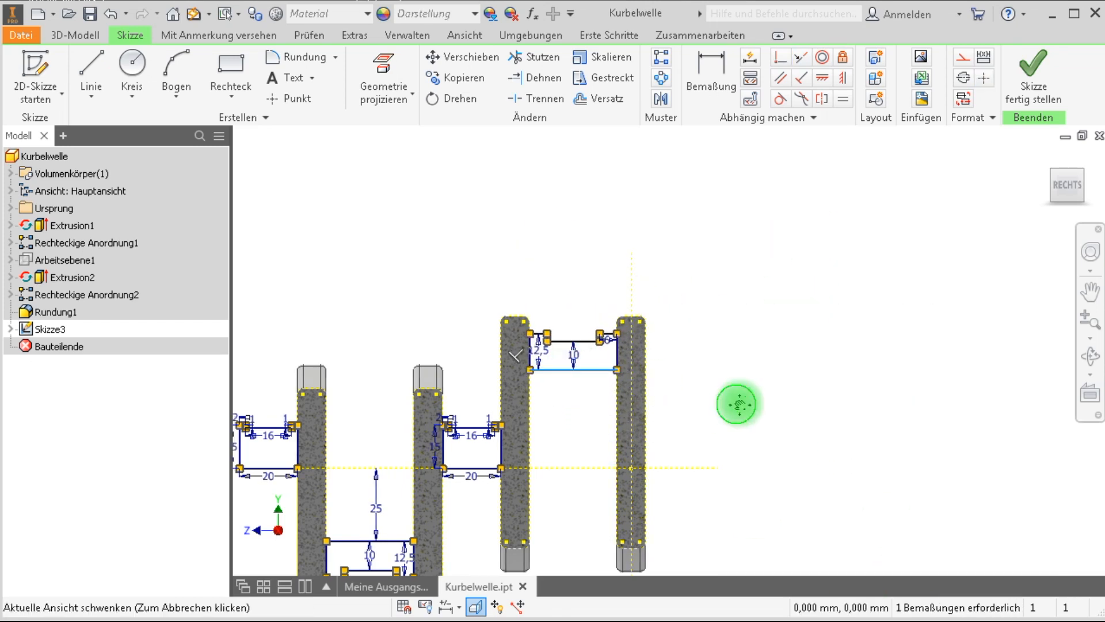
pyautogui.moveTo(739, 404); pyautogui.dragTo(875, 311, button='middle')
pyautogui.click(728, 92)
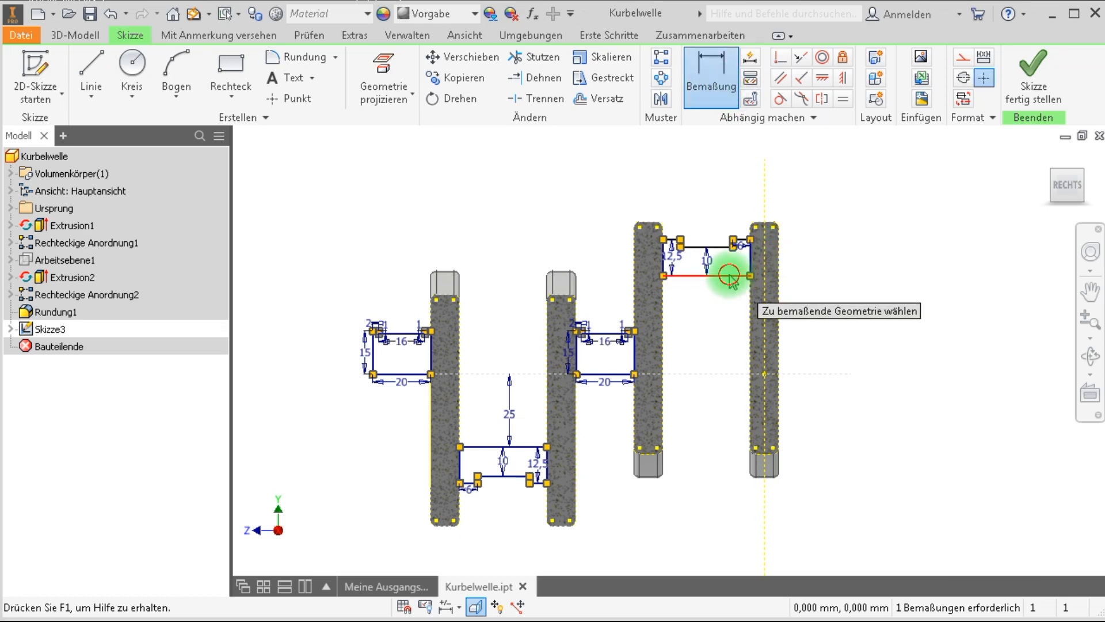
pyautogui.click(731, 275)
pyautogui.click(698, 374)
pyautogui.click(708, 334)
pyautogui.write('25')
pyautogui.press('Return')
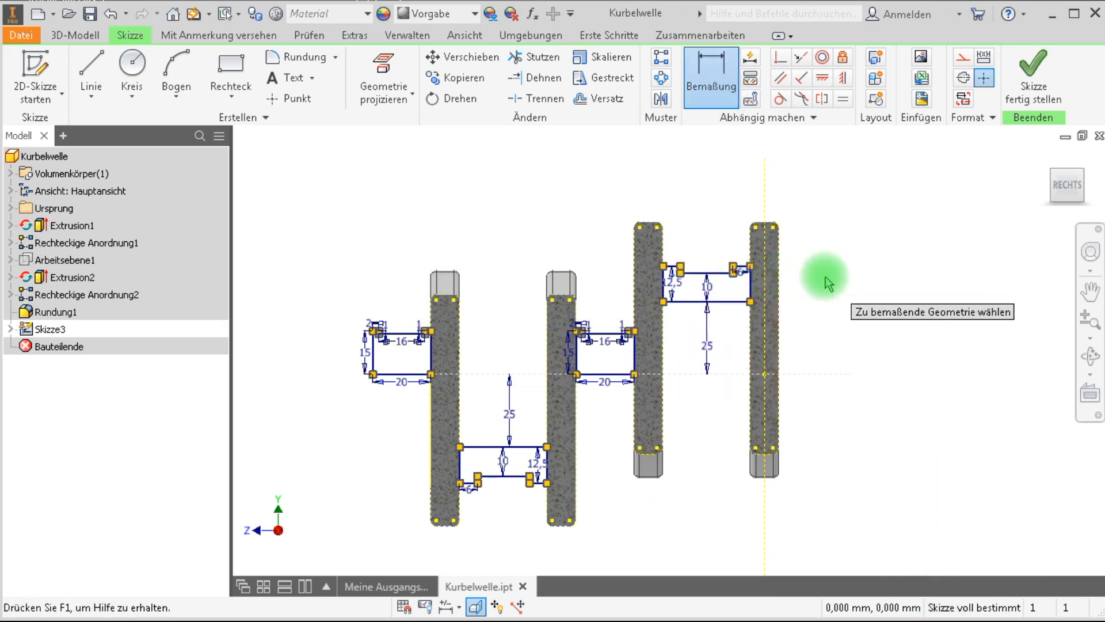
# Draw the closed last contour beside the fourth web with a 15 mm side, a 2 by 1 mm shoulder and an 8 mm line.
pyautogui.moveTo(1079, 397); pyautogui.dragTo(1080, 397, button='middle')
pyautogui.scroll(5, 806, 351)
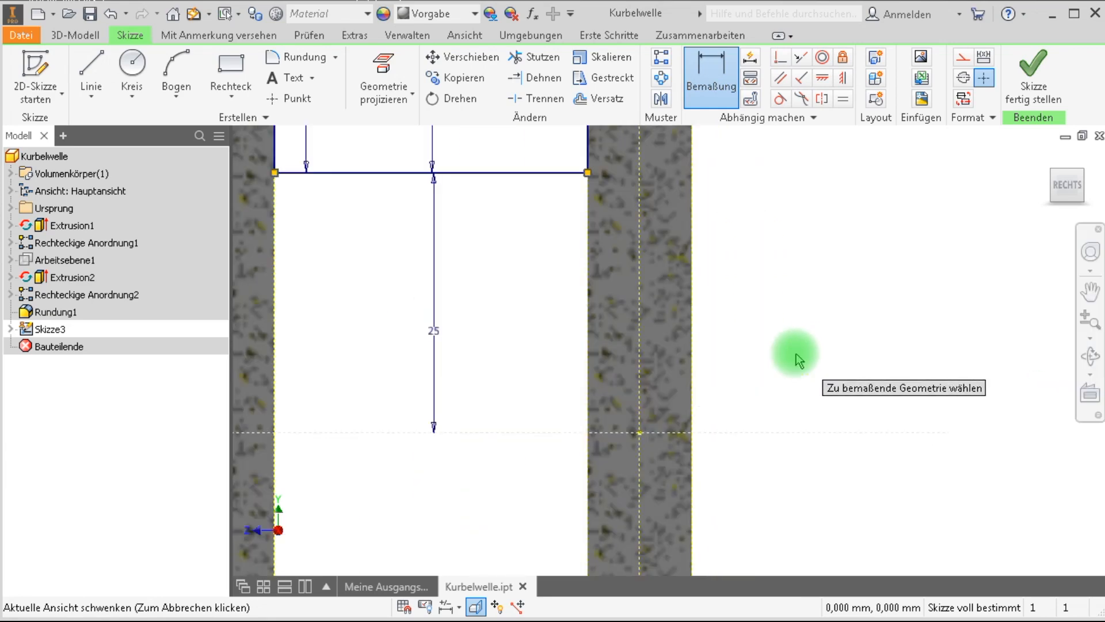
pyautogui.press('l')
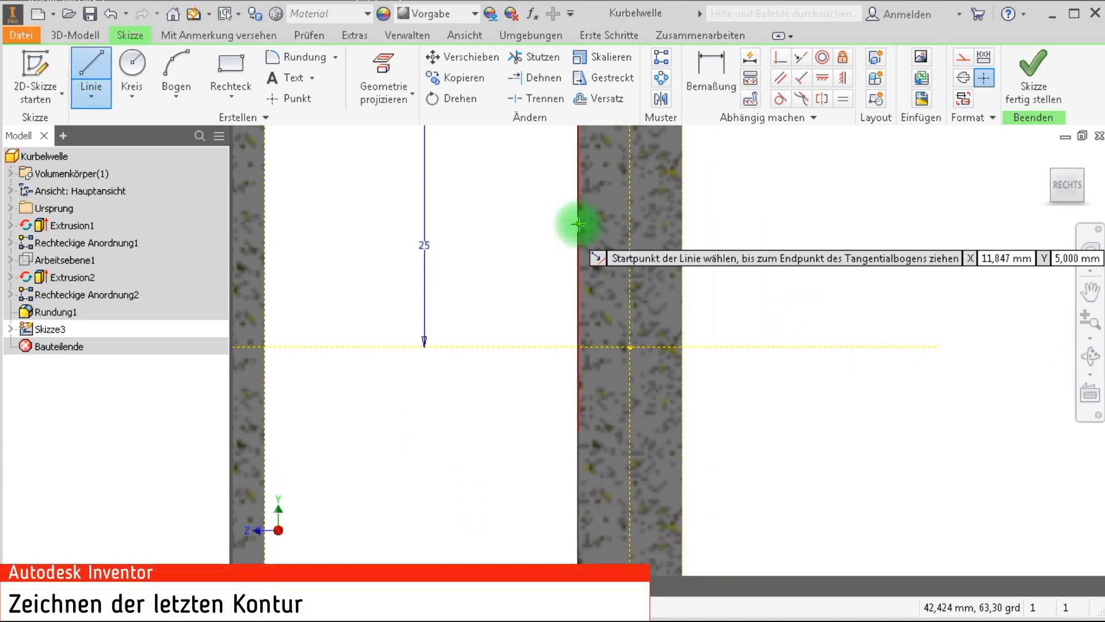
pyautogui.moveTo(787, 245); pyautogui.dragTo(755, 323, button='middle')
pyautogui.click(697, 377)
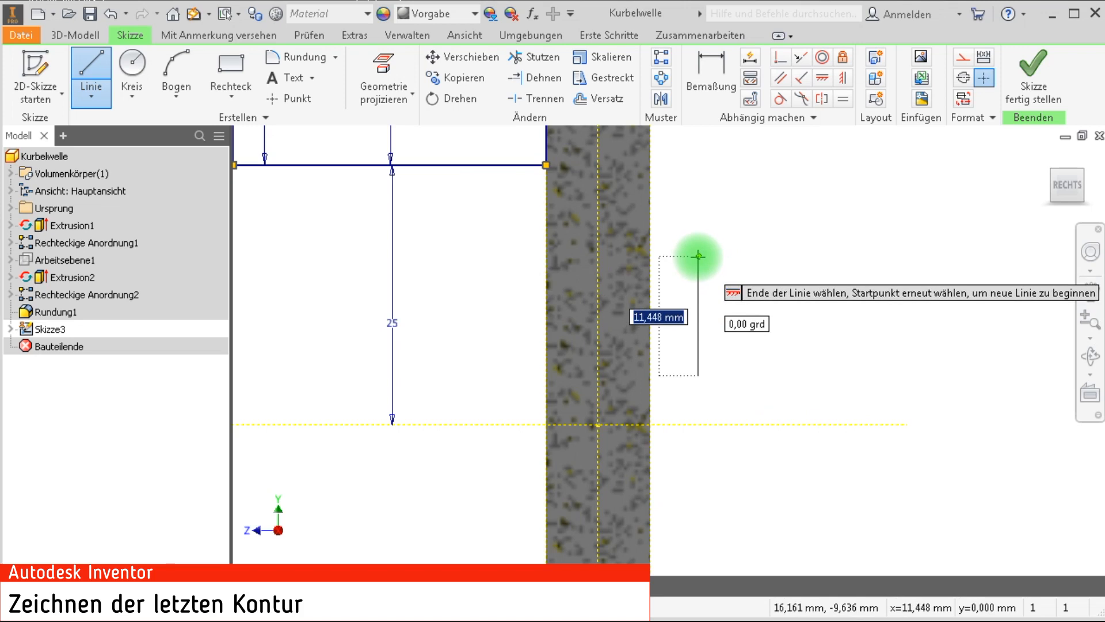
pyautogui.write('15')
pyautogui.press('Return')
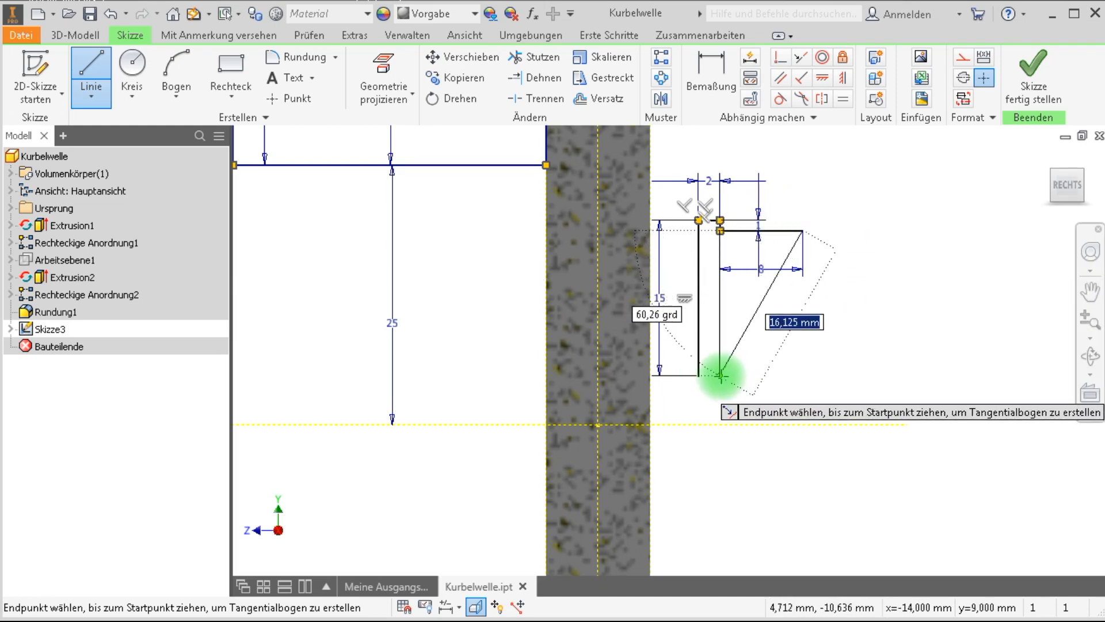
pyautogui.click(803, 376)
pyautogui.click(699, 376)
pyautogui.press('Escape')
# Make the last contour's lower web-side corner coincident with the fourth web's outer face and the projected Z axis, and finish the sketch.
pyautogui.moveTo(750, 380); pyautogui.dragTo(750, 372)
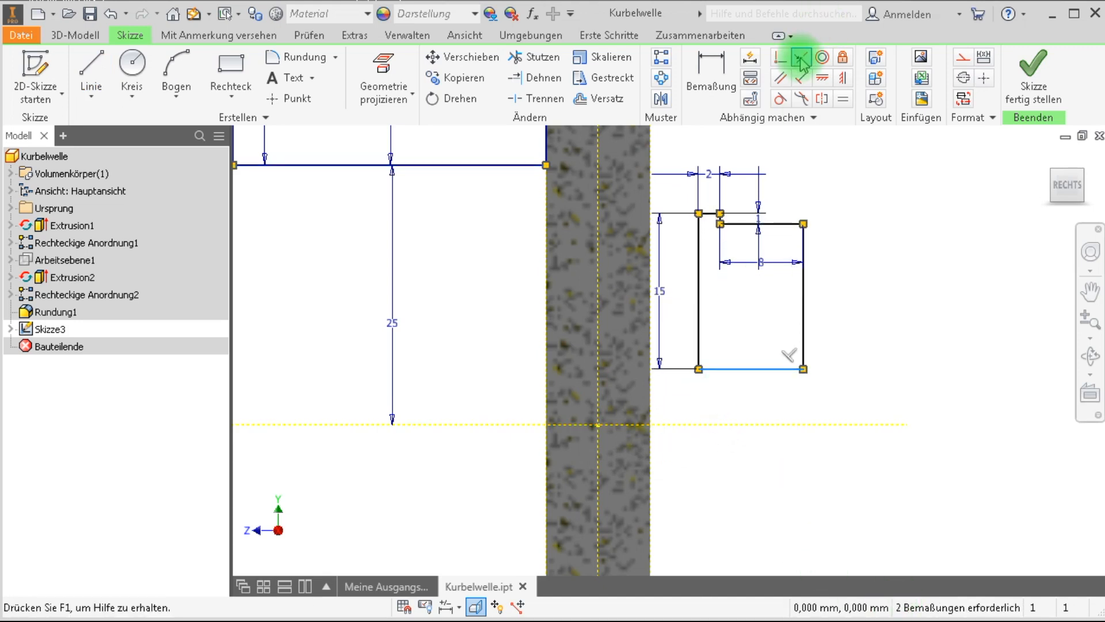
pyautogui.click(781, 57)
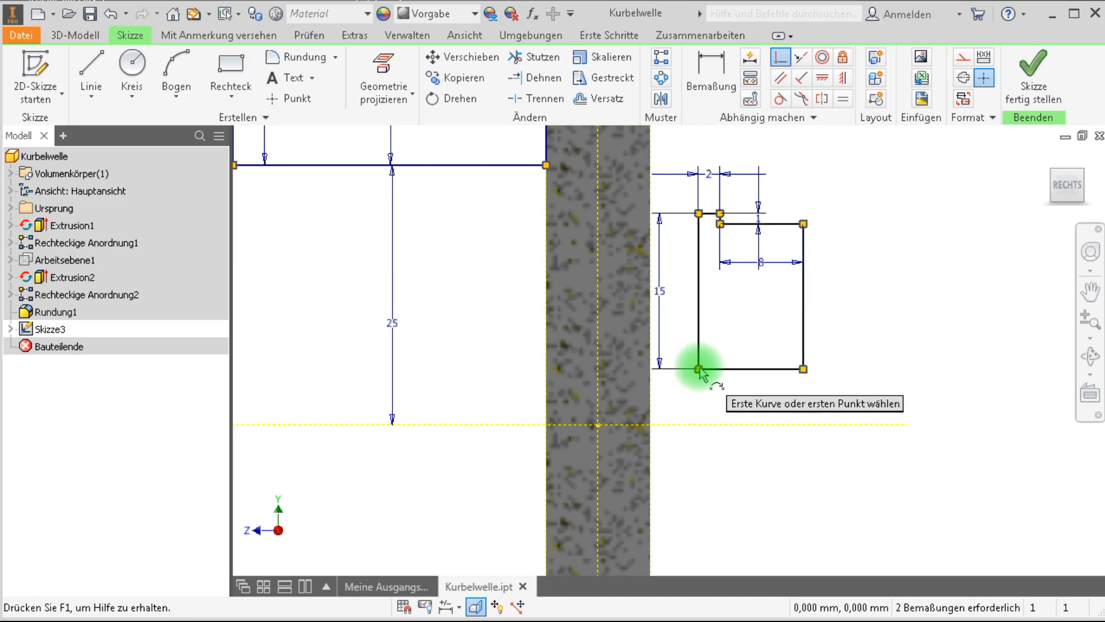
pyautogui.click(650, 420)
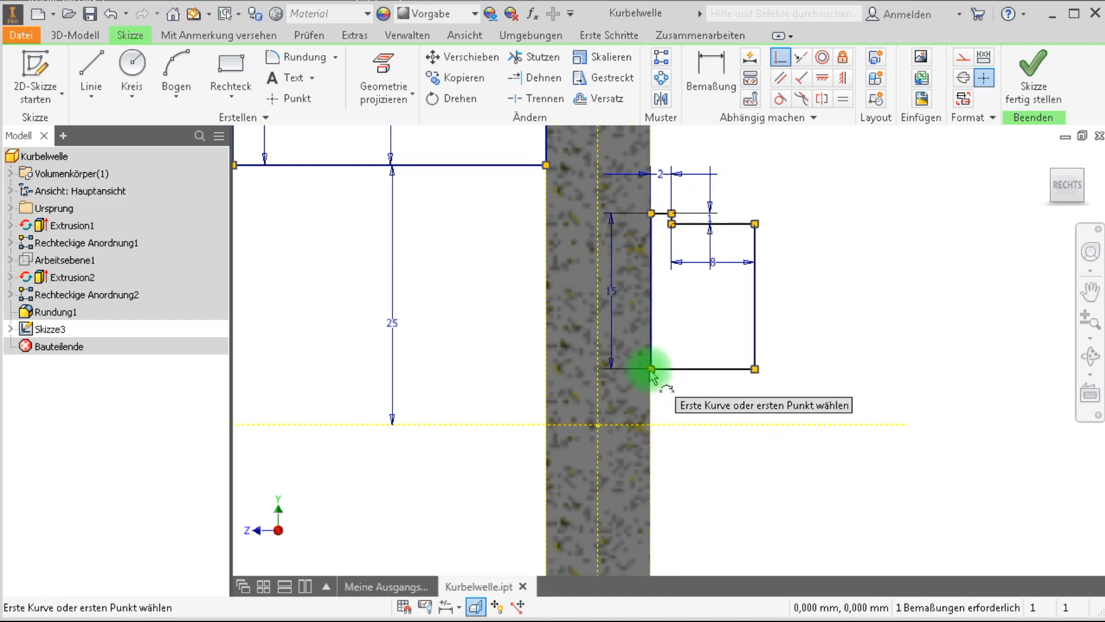
pyautogui.click(646, 369)
pyautogui.click(662, 424)
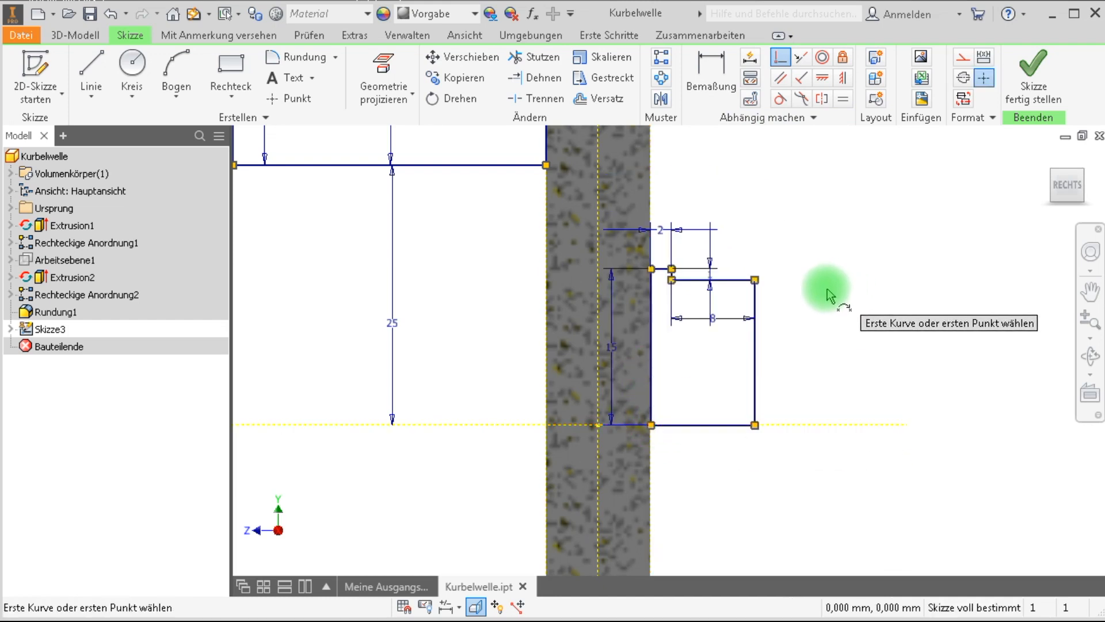
pyautogui.scroll(-5, 771, 311)
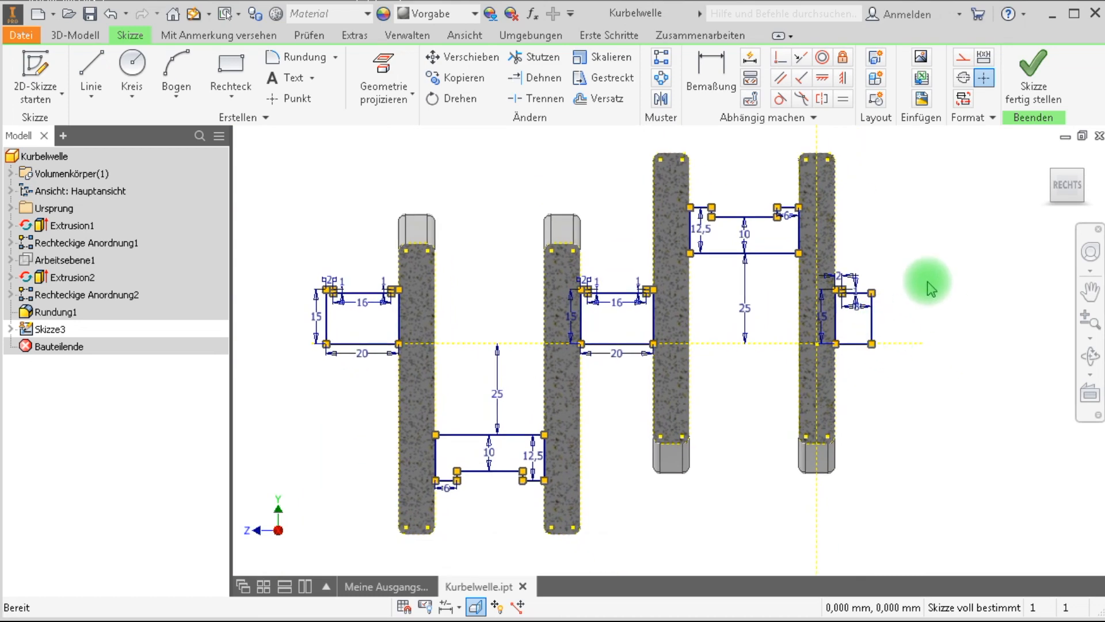
pyautogui.click(1034, 98)
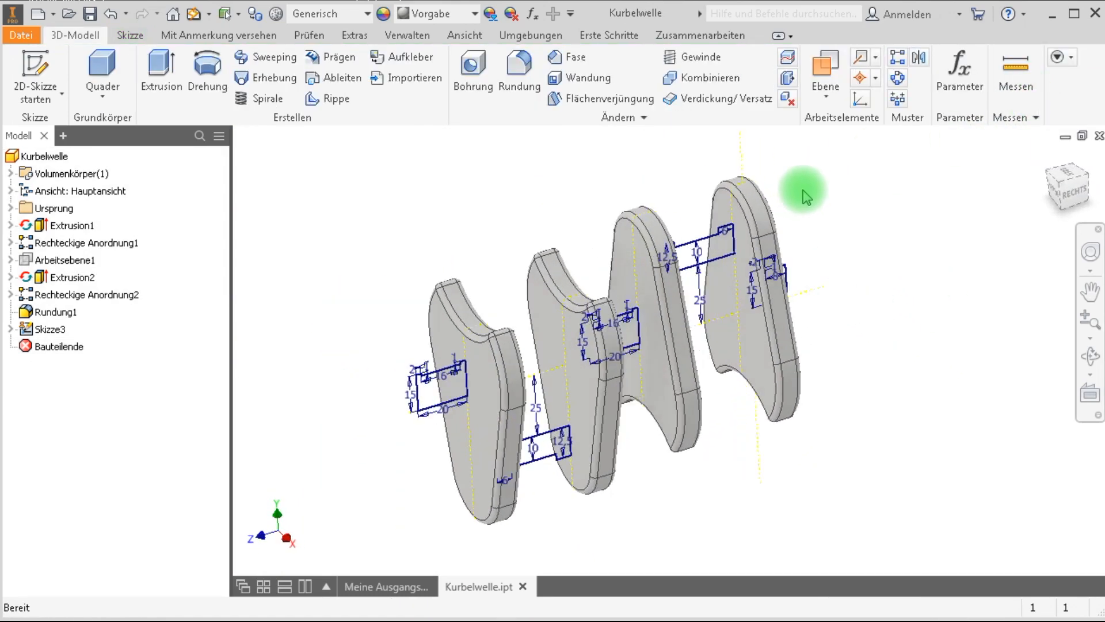
# Revolve the three journal contours on the Z axis through a full turn about that axis, joining them to the body.
pyautogui.click(207, 67)
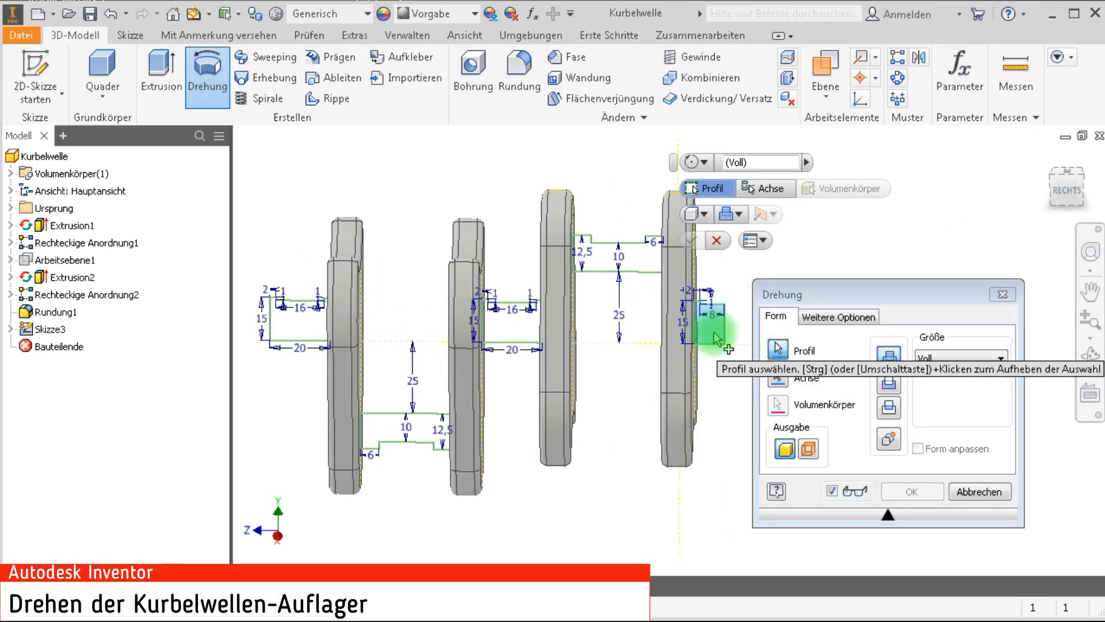
pyautogui.click(511, 322)
pyautogui.click(296, 314)
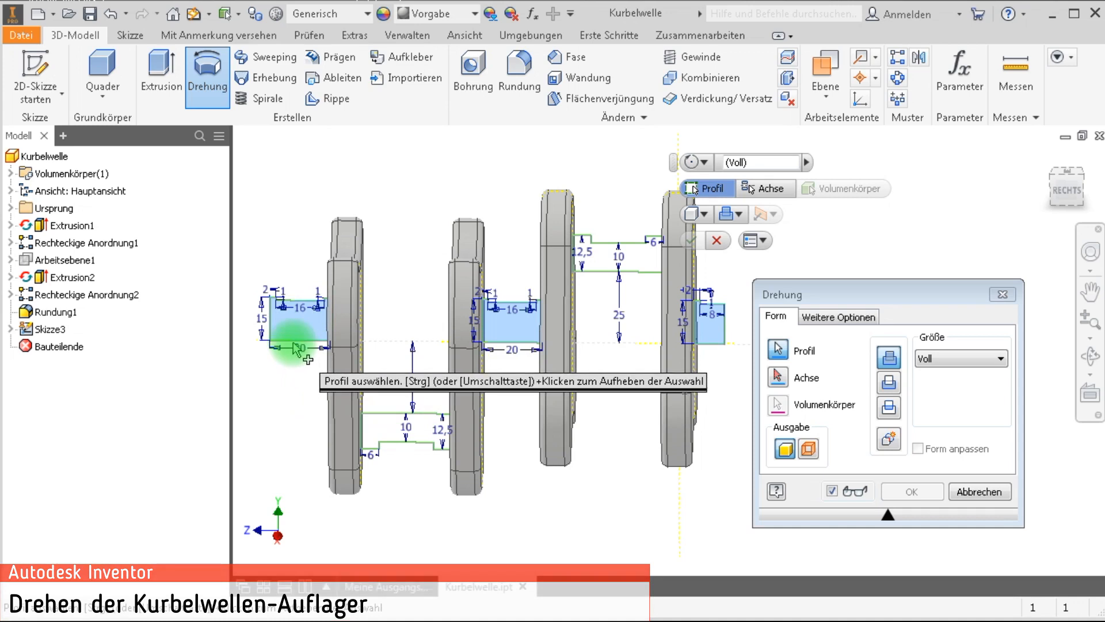
pyautogui.click(709, 319)
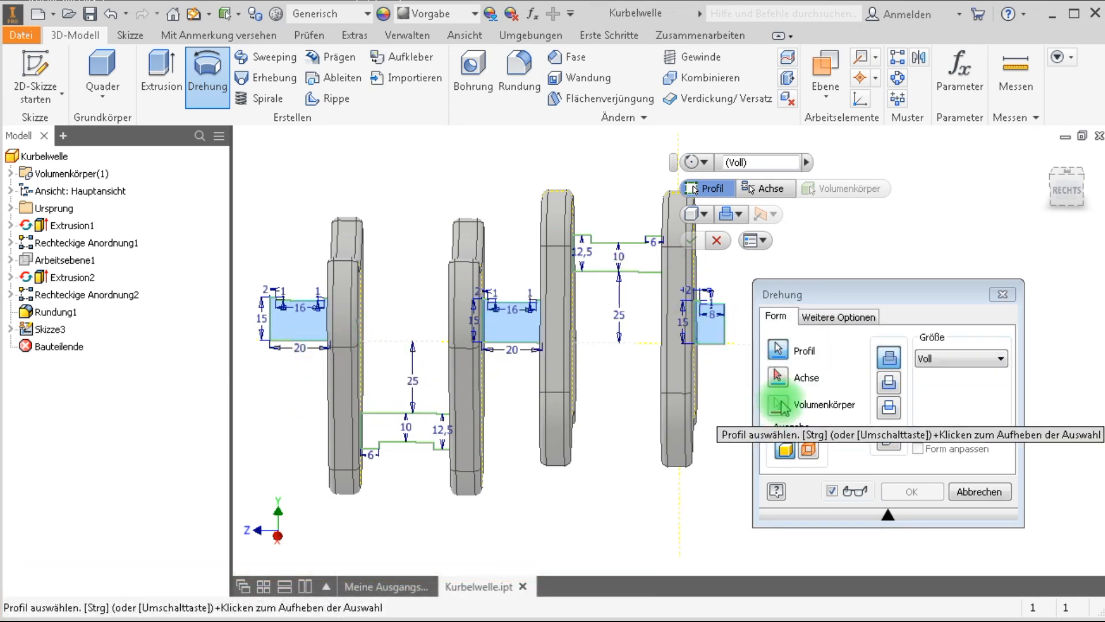
pyautogui.click(778, 378)
pyautogui.click(644, 344)
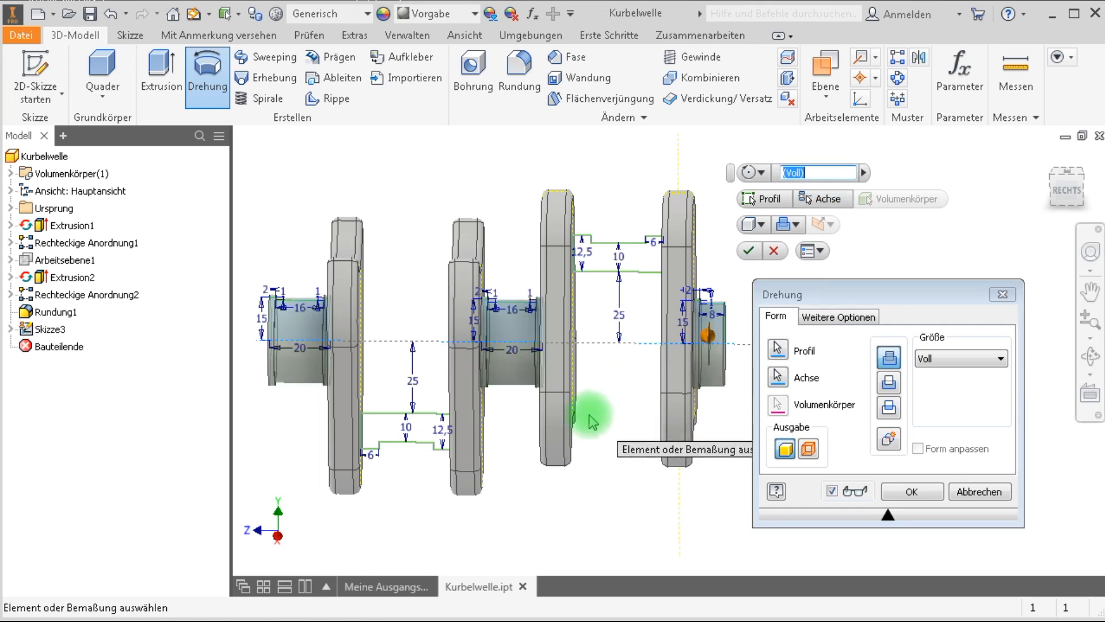
pyautogui.click(915, 490)
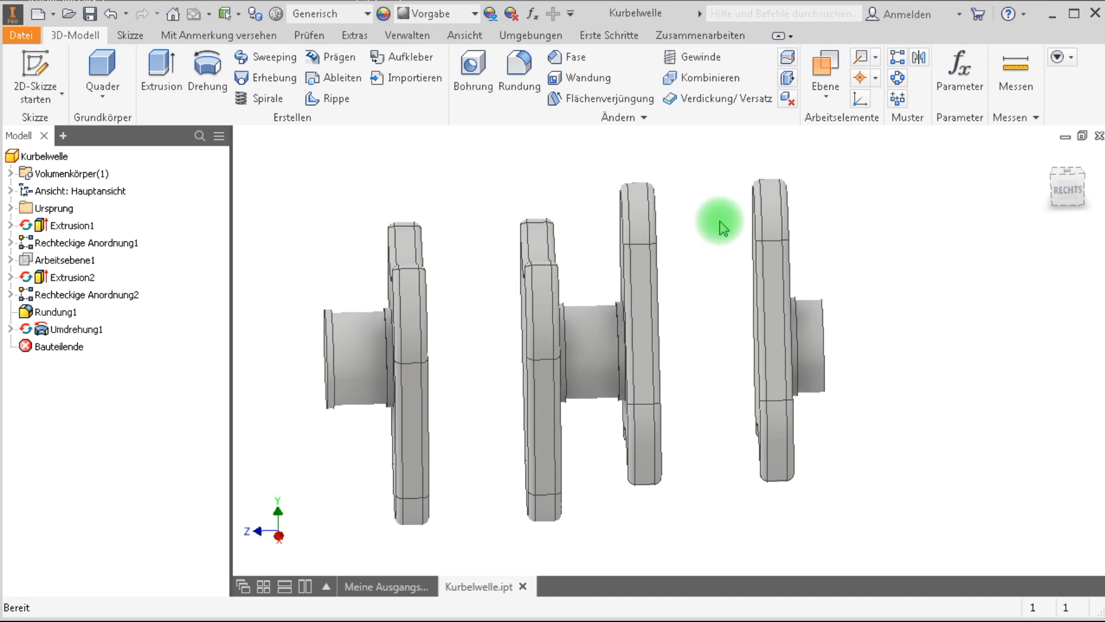
# Share the sketch consumed by the first revolution and make it visible for reuse.
pyautogui.click(12, 329)
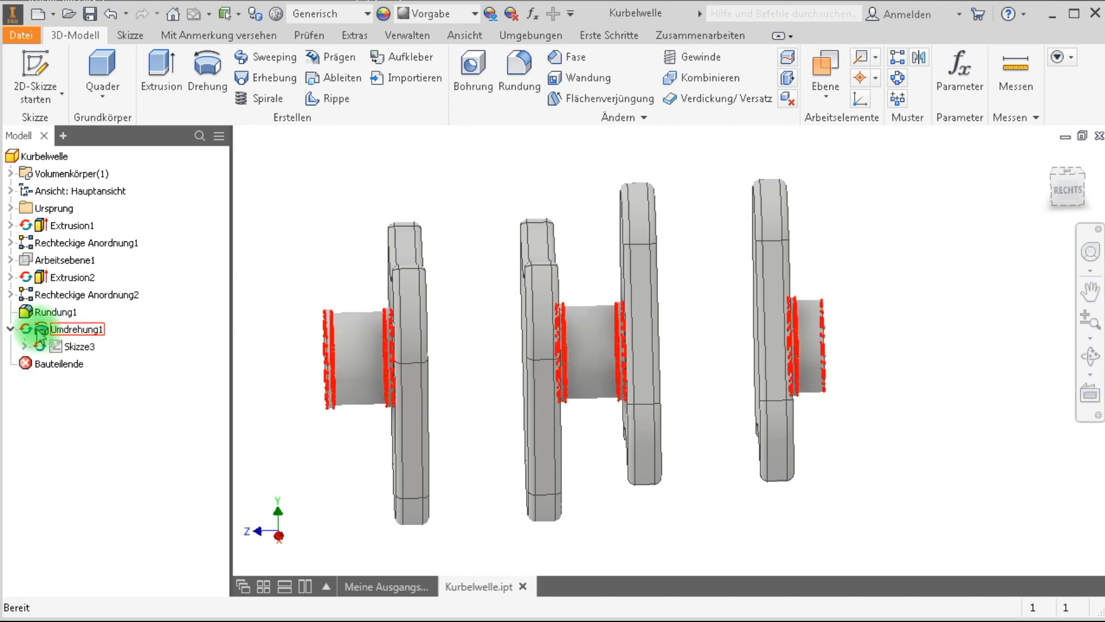
pyautogui.rightClick(26, 329)
pyautogui.click(77, 514)
pyautogui.rightClick(52, 347)
pyautogui.click(75, 435)
pyautogui.keyDown('shift'); pyautogui.moveTo(397, 429); pyautogui.dragTo(483, 443, button='middle'); pyautogui.keyUp('shift')
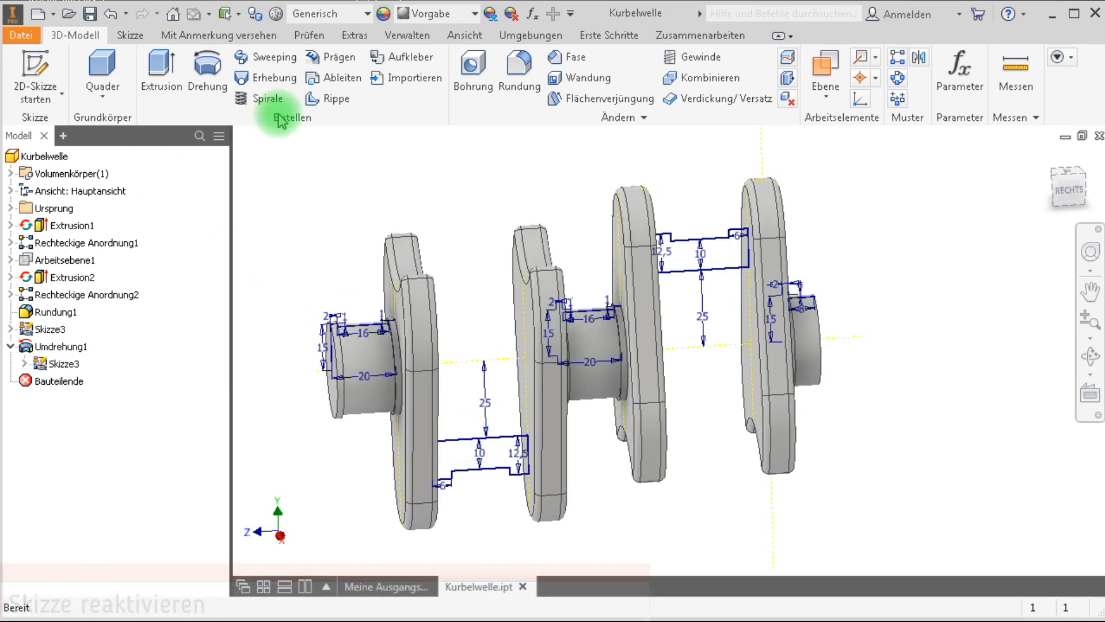
# Revolve the pin contour between the first and second webs fully about its upper line.
pyautogui.click(211, 81)
pyautogui.scroll(-5, 484, 459)
pyautogui.click(487, 465)
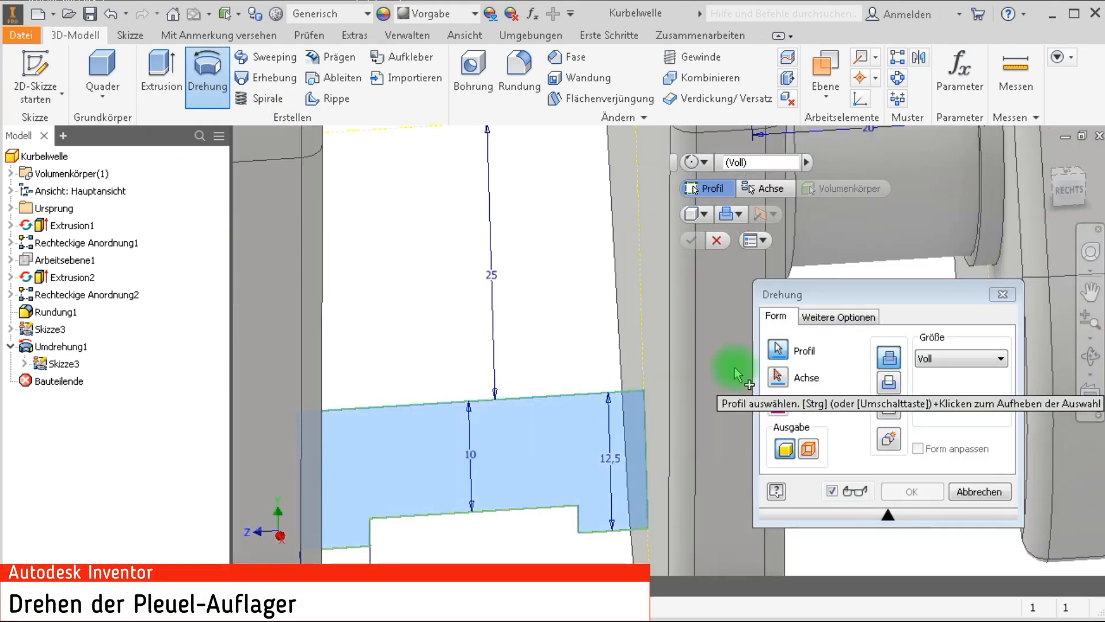
pyautogui.click(543, 397)
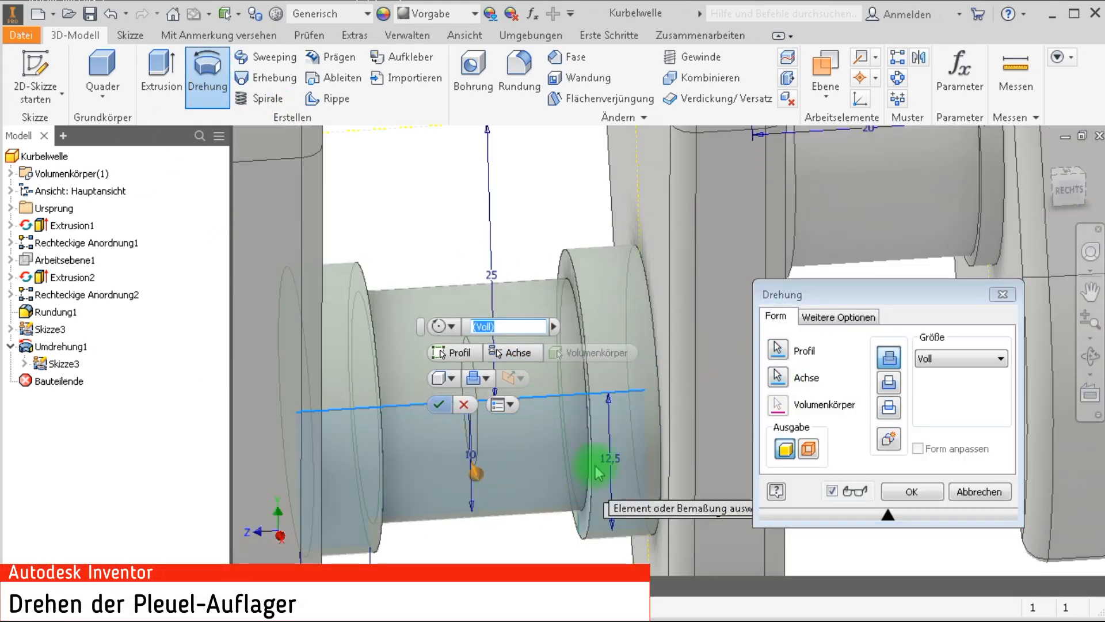
pyautogui.click(909, 489)
pyautogui.scroll(5, 834, 500)
# Revolve the pin contour between the third and fourth webs fully about its bottom line.
pyautogui.click(206, 64)
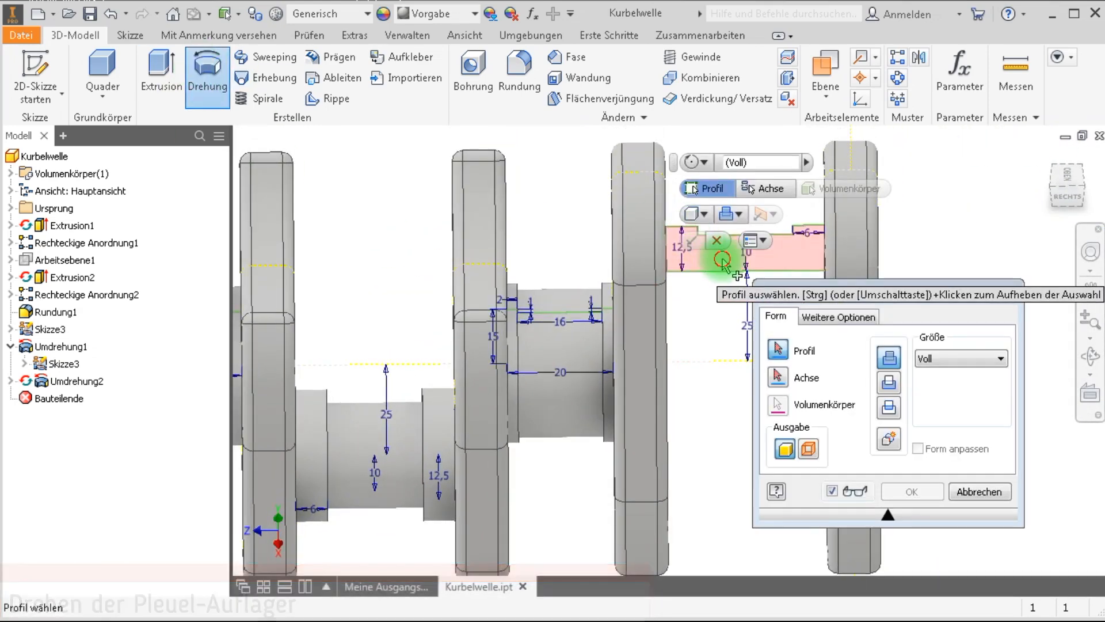
pyautogui.moveTo(723, 260); pyautogui.dragTo(561, 345, button='middle')
pyautogui.click(562, 345)
pyautogui.click(609, 359)
pyautogui.click(910, 495)
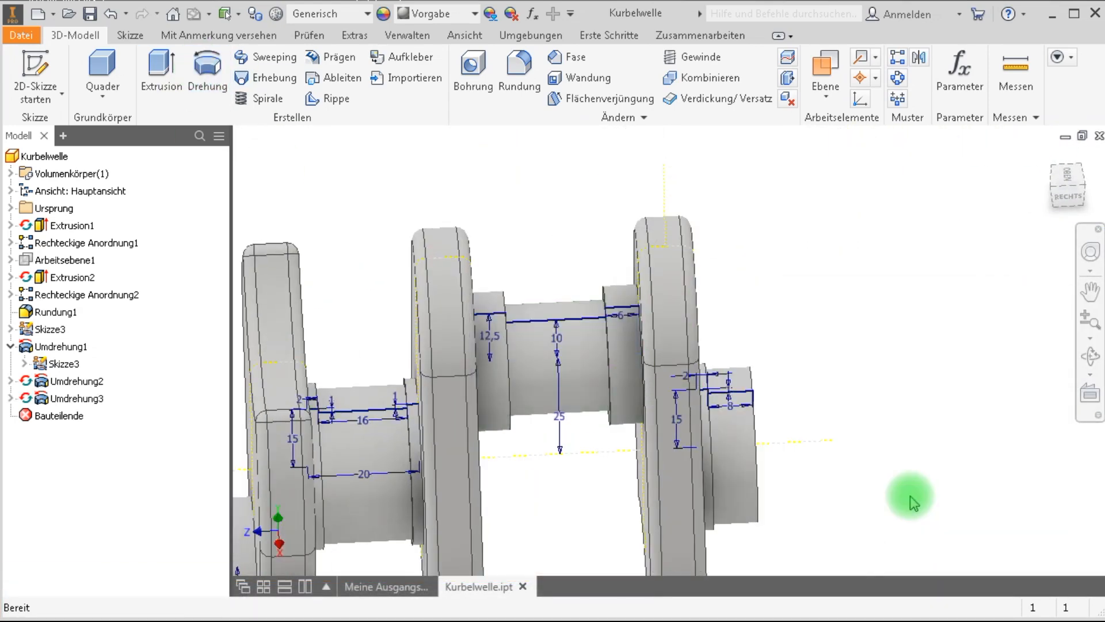
# Hide the shared sketch and save the part.
pyautogui.rightClick(35, 334)
pyautogui.click(80, 581)
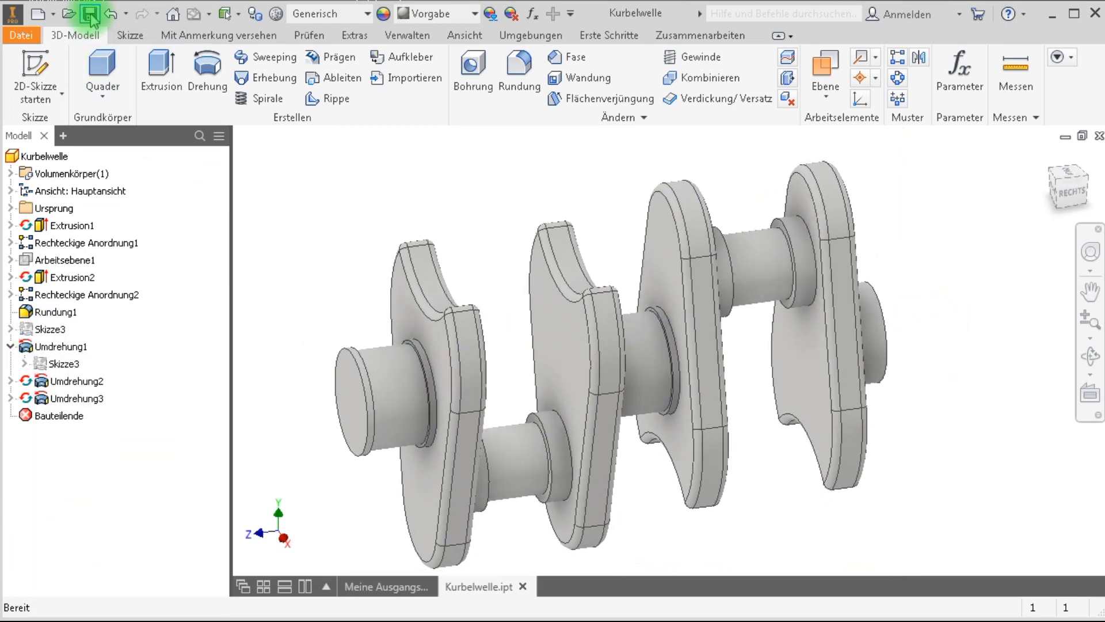
pyautogui.click(90, 14)
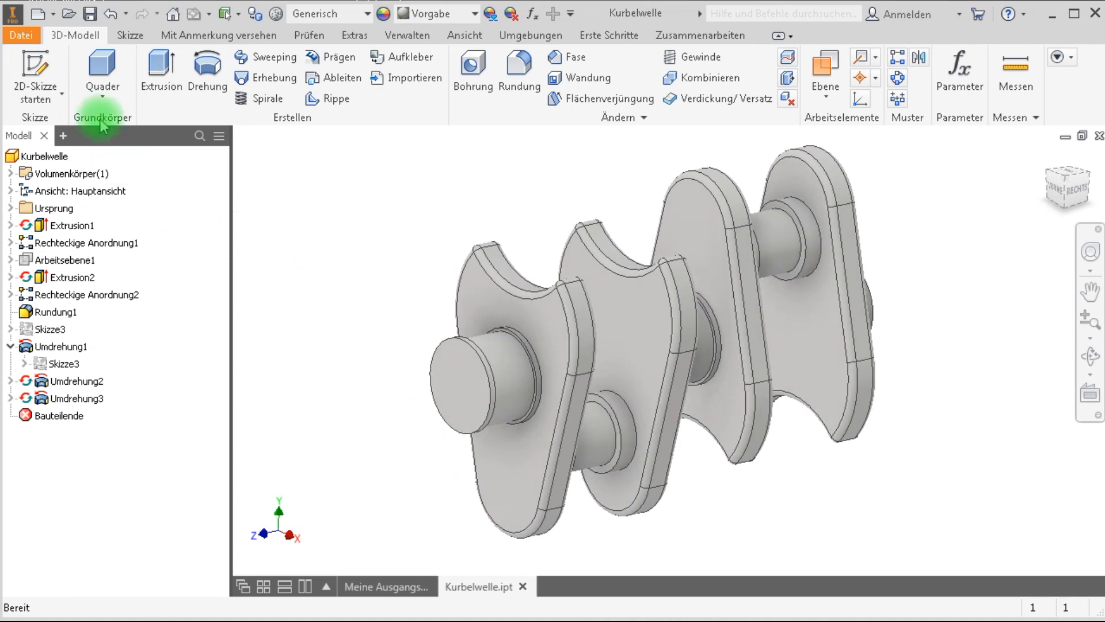
# Add a 20 mm diameter cylinder, centred on the first journal's end face and extending outwards, as the belt pulley stub.
pyautogui.click(119, 164)
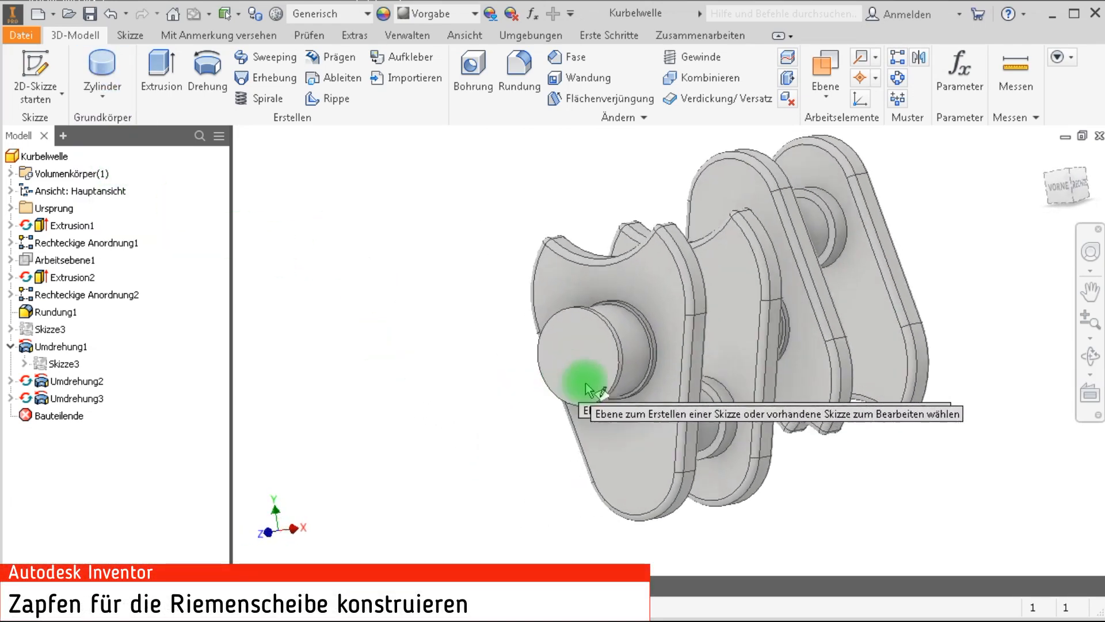
pyautogui.click(612, 363)
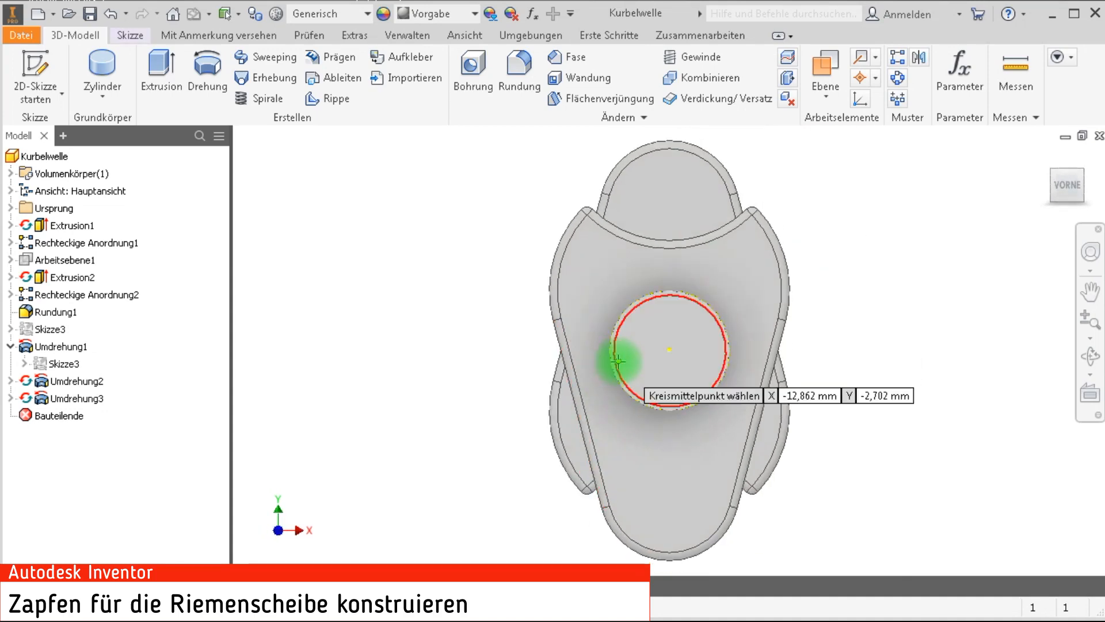
pyautogui.click(670, 349)
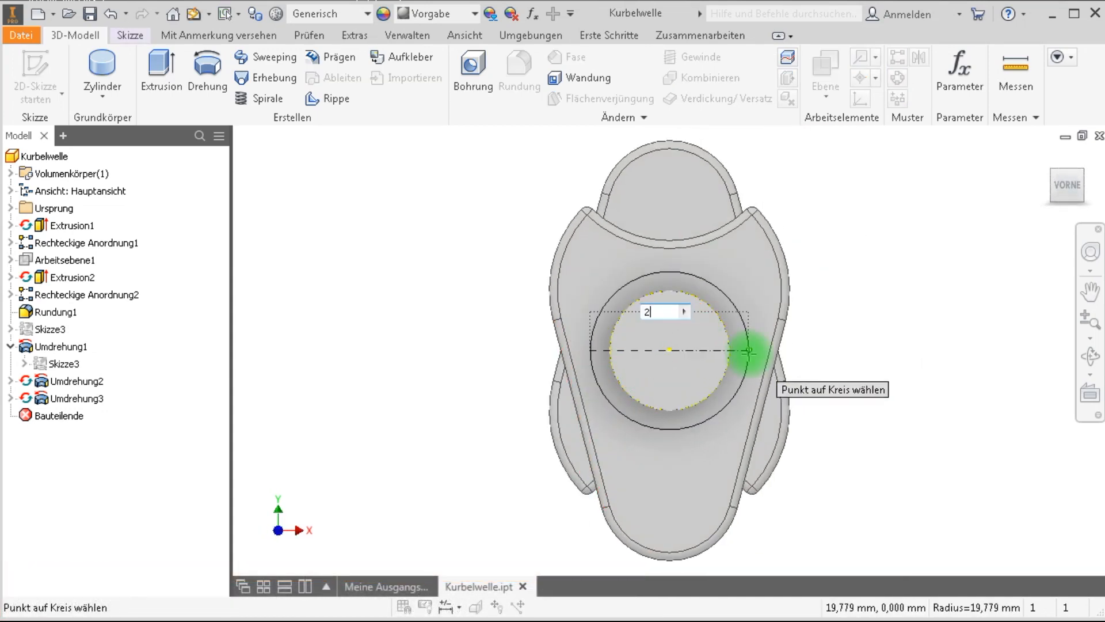
pyautogui.press('Return')
pyautogui.moveTo(277, 237); pyautogui.dragTo(219, 237)
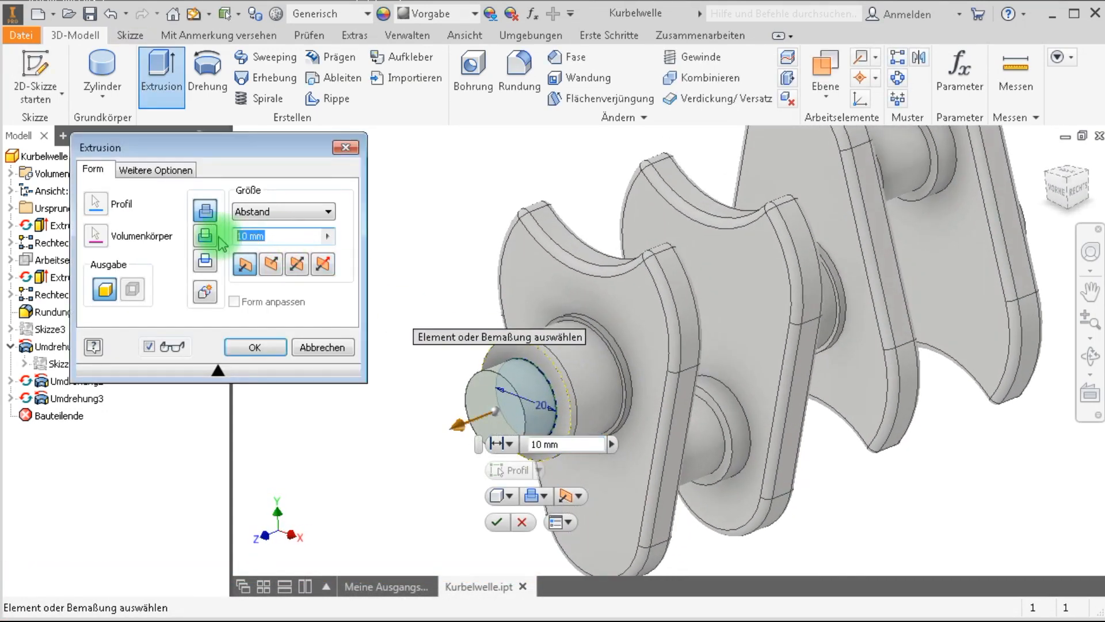
pyautogui.press('Return')
# Create a work plane offset 6 mm from the XZ plane and start a new 2D sketch on it.
pyautogui.scroll(-3, 484, 325)
pyautogui.keyDown('shift'); pyautogui.moveTo(484, 326); pyautogui.dragTo(510, 381, button='middle'); pyautogui.keyUp('shift')
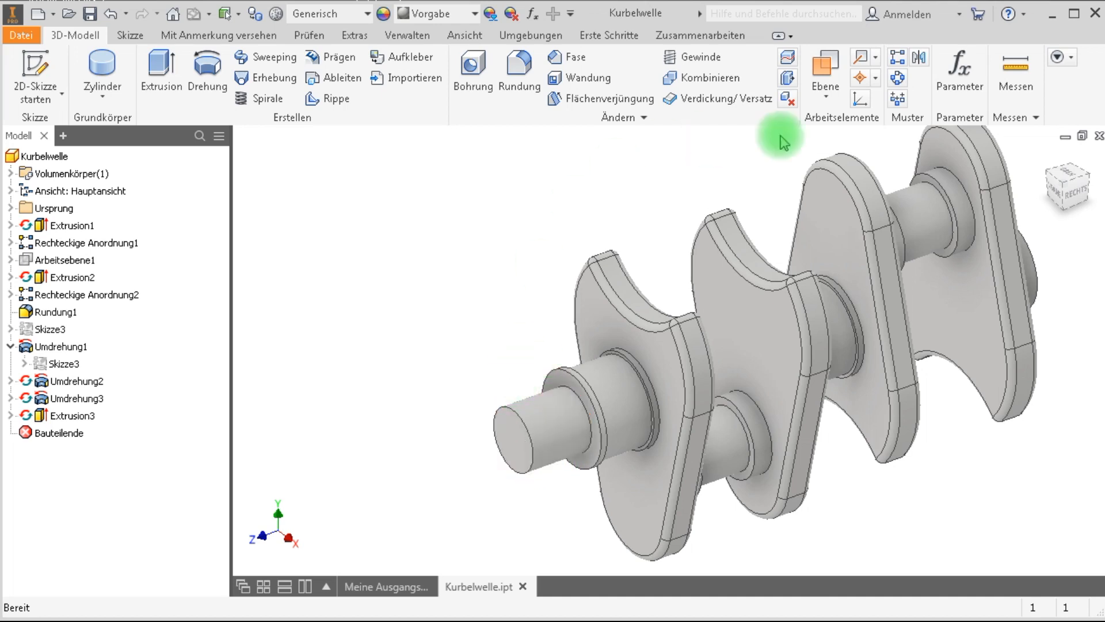
pyautogui.click(826, 86)
pyautogui.click(815, 168)
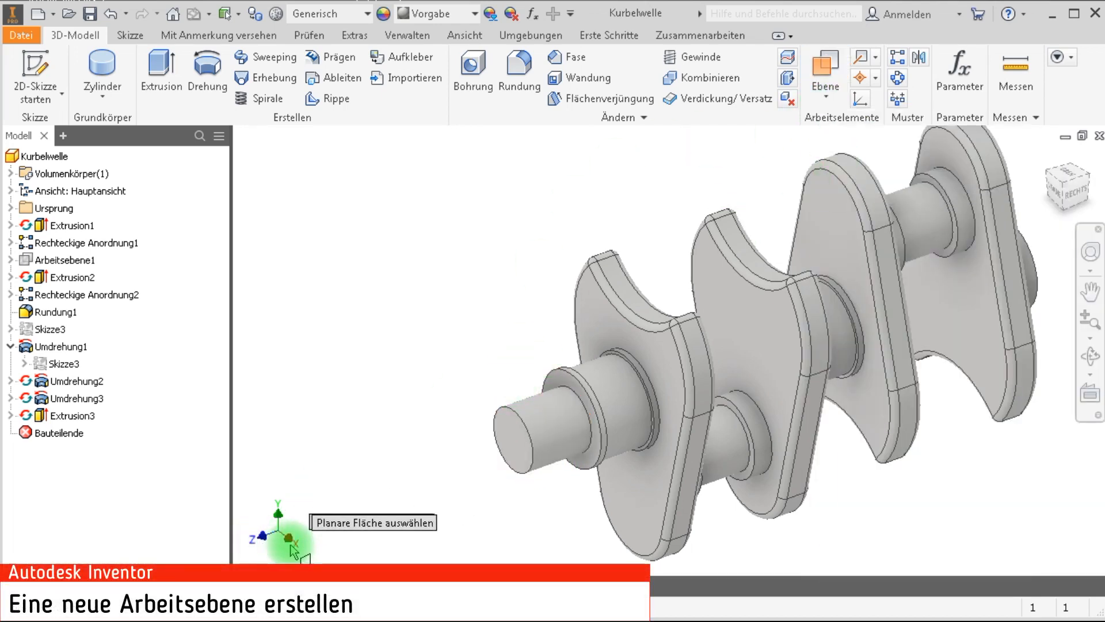
pyautogui.click(11, 207)
pyautogui.click(68, 244)
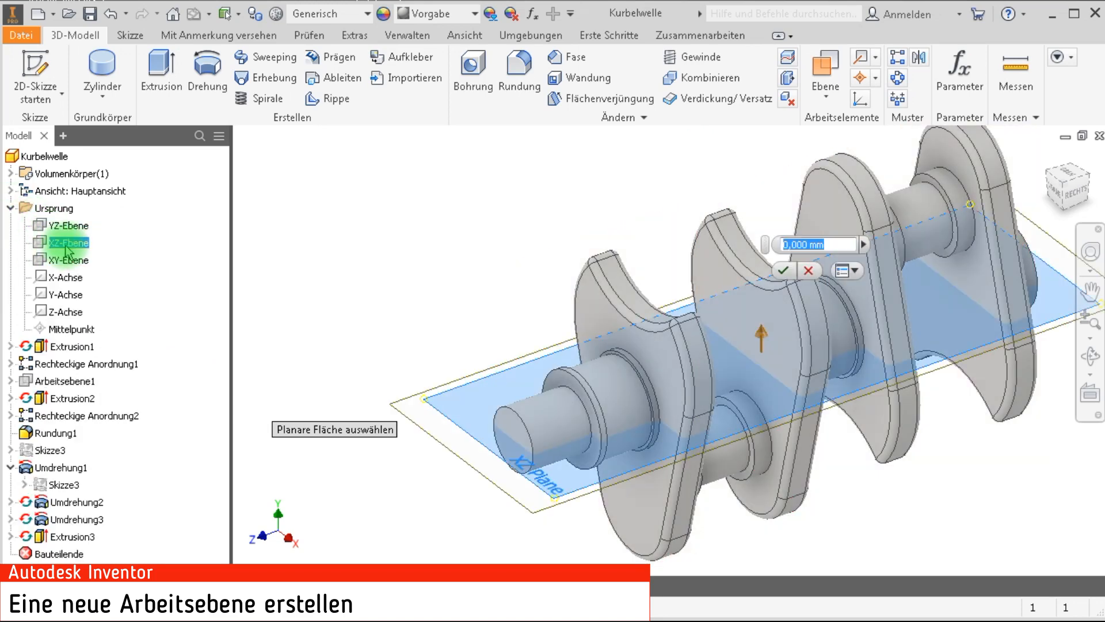
pyautogui.write('6')
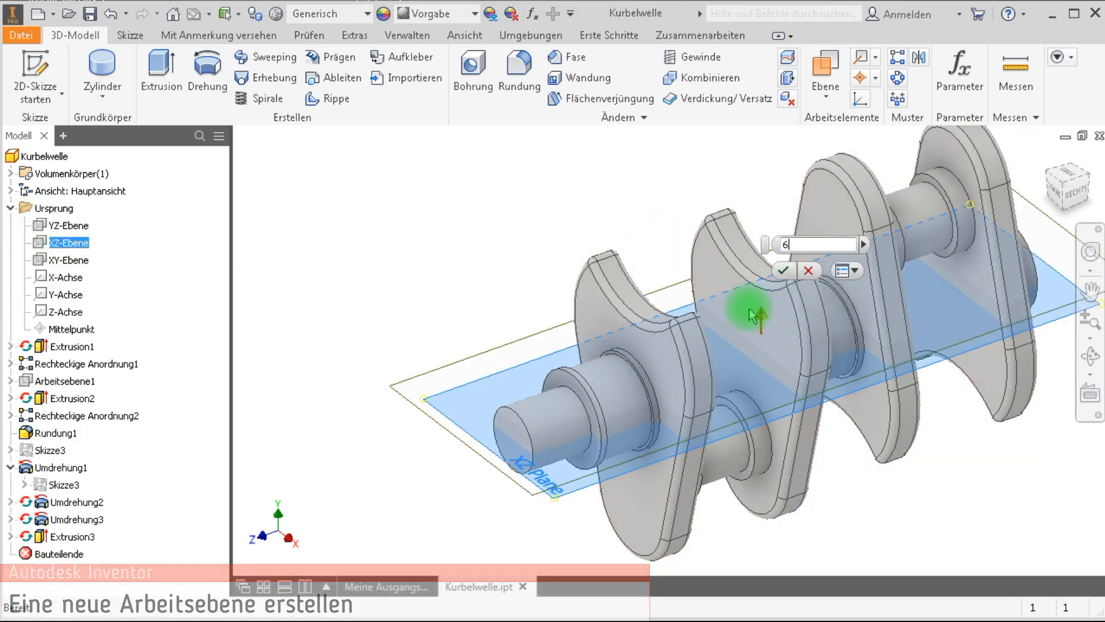
pyautogui.press('Return')
pyautogui.click(50, 83)
pyautogui.click(514, 352)
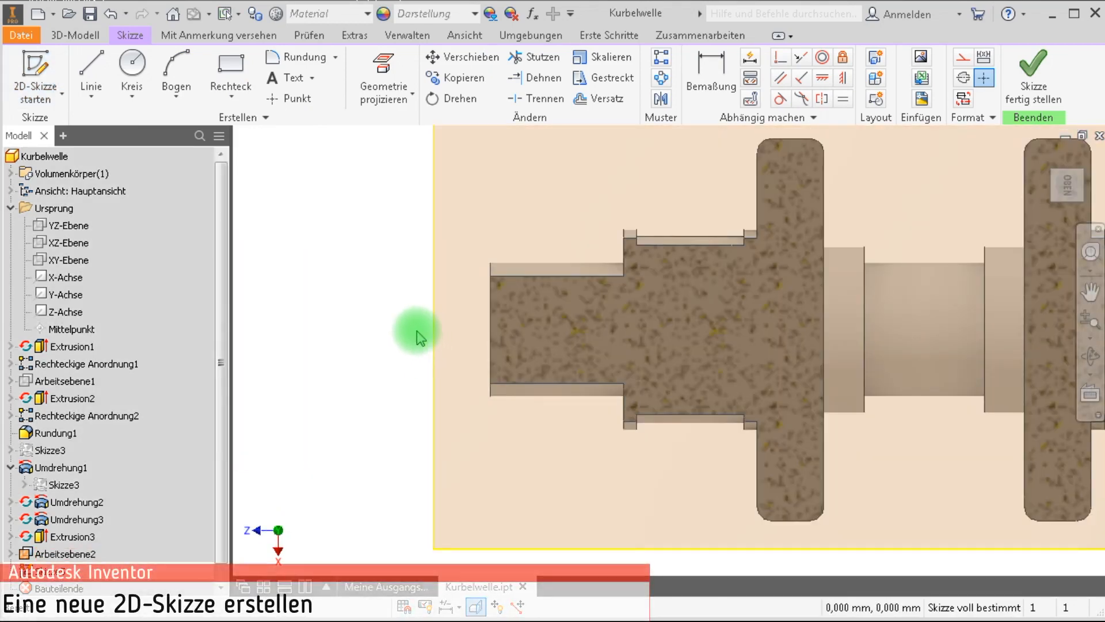
# Project the stub's cut edges and the Z axis into the sketch, the axis as construction geometry.
pyautogui.click(384, 95)
pyautogui.click(405, 154)
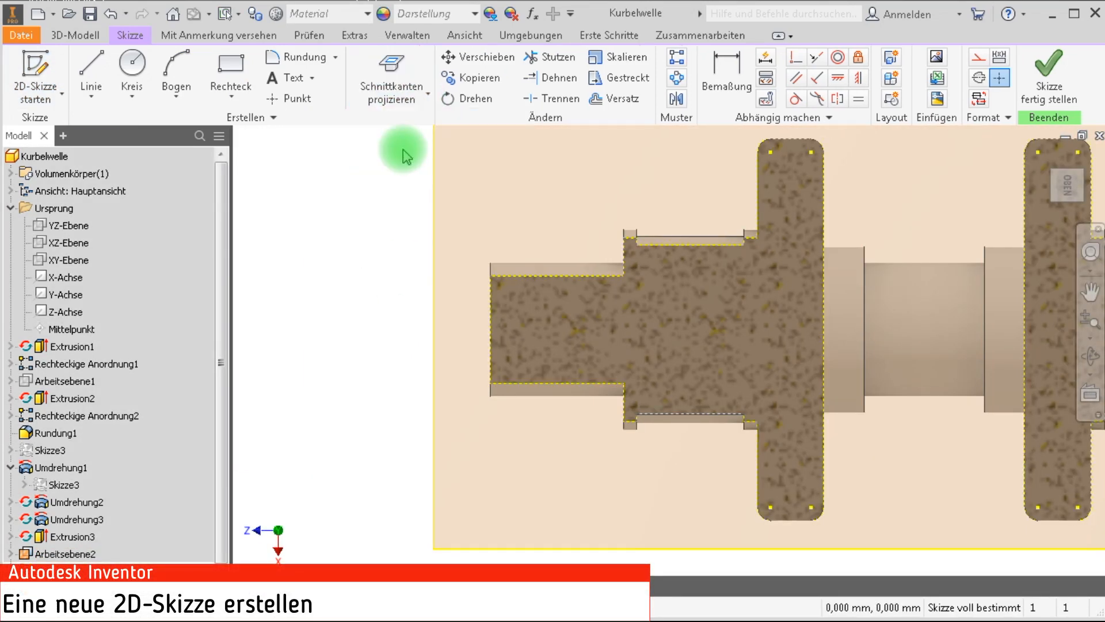
pyautogui.click(419, 98)
pyautogui.click(414, 124)
pyautogui.click(963, 57)
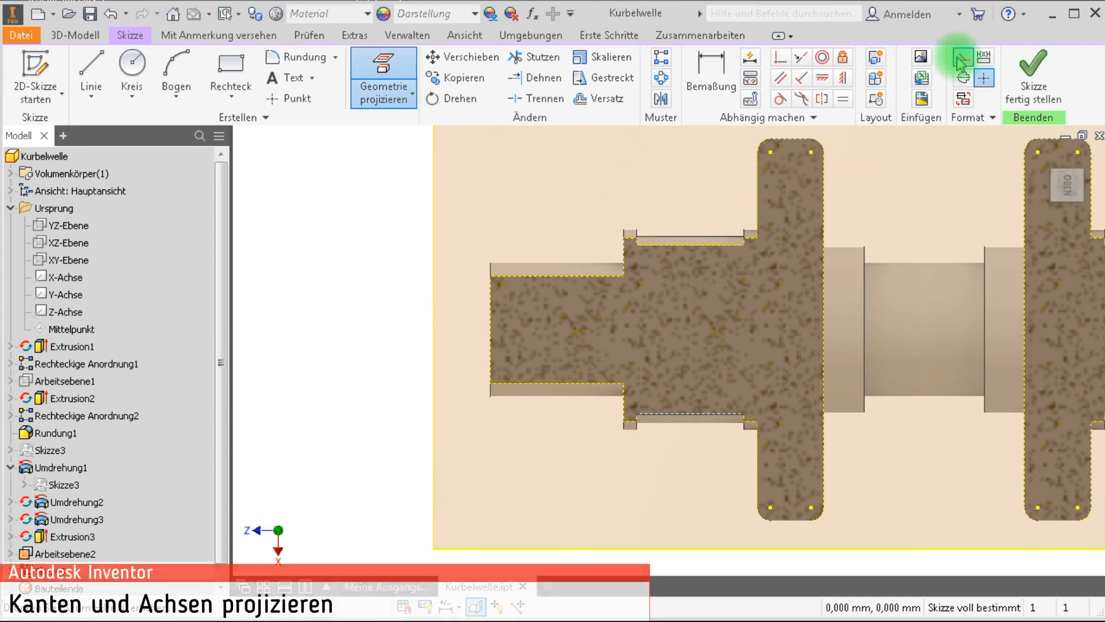
pyautogui.click(62, 295)
pyautogui.click(53, 311)
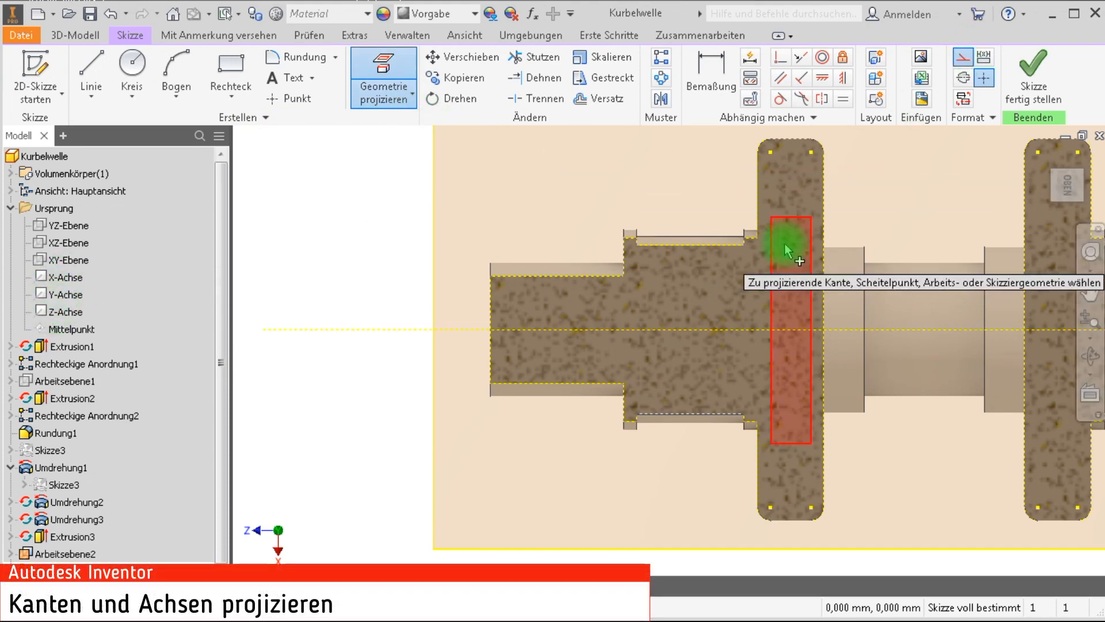
pyautogui.press('Escape')
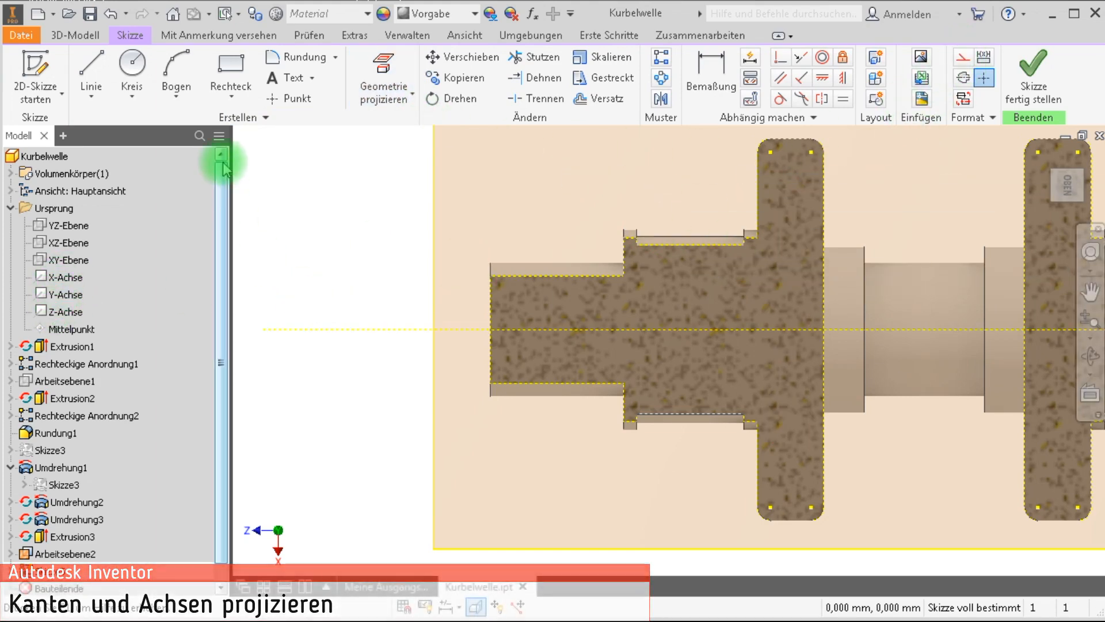
# Draw a keyway slot along the projected axis on the stub, with 10 mm between arc centres and a 6 mm width.
pyautogui.click(230, 96)
pyautogui.click(249, 264)
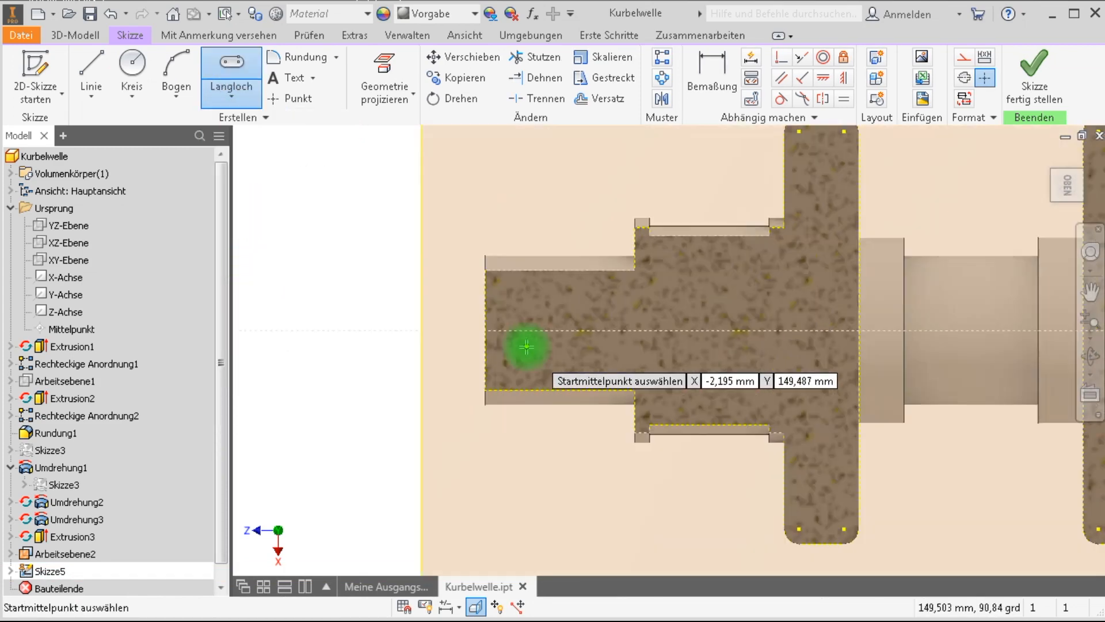
pyautogui.scroll(5, 443, 288)
pyautogui.click(455, 287)
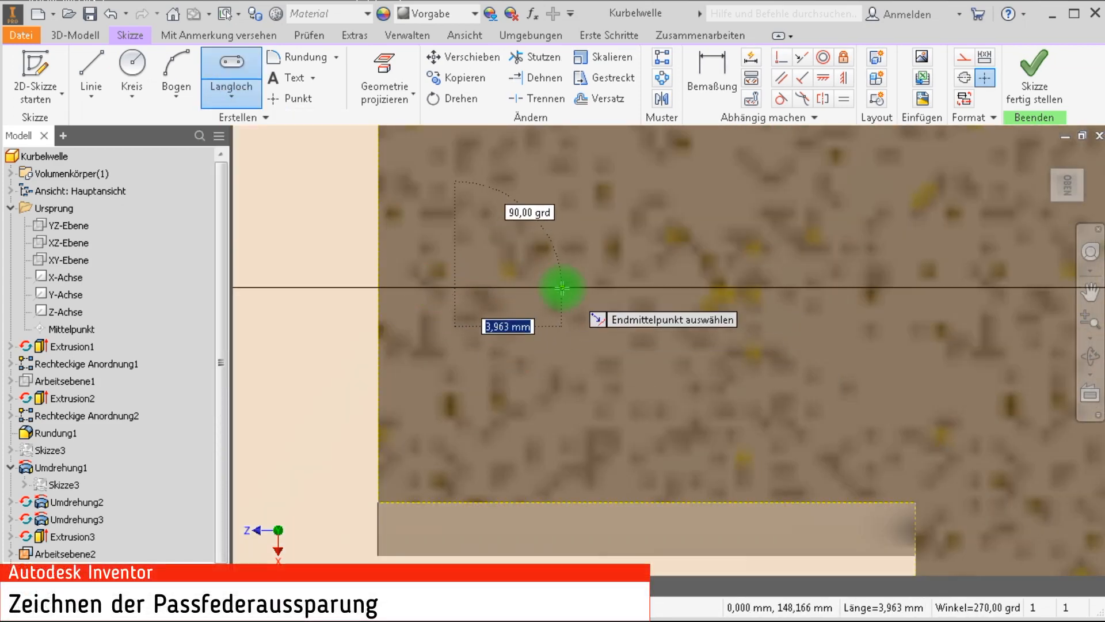
pyautogui.write('10')
pyautogui.press('Return')
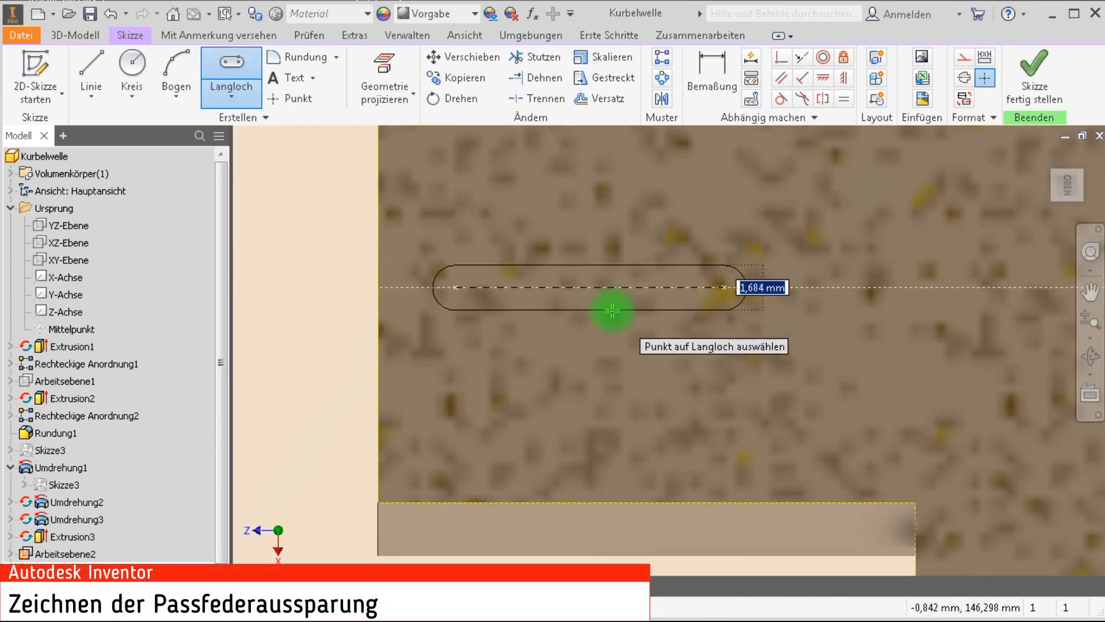
pyautogui.write('6')
pyautogui.press('Return')
pyautogui.moveTo(654, 343); pyautogui.dragTo(666, 464, button='middle')
pyautogui.press('Escape')
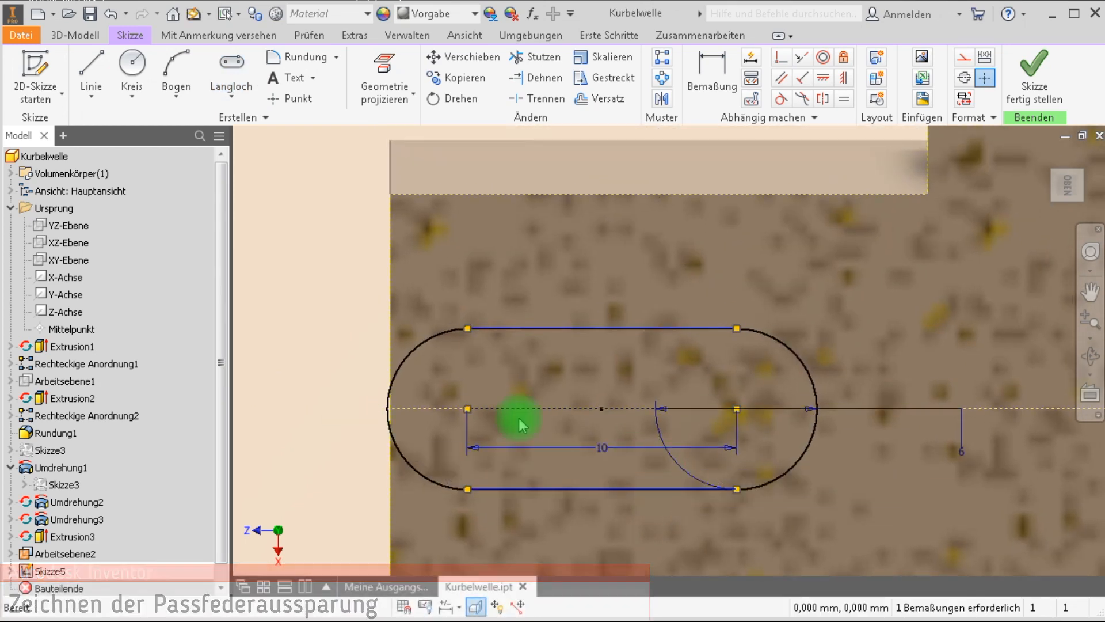
# Move the slot inward and dimension its outer arc centre 5 mm from the stub's end face.
pyautogui.moveTo(772, 373); pyautogui.dragTo(809, 356)
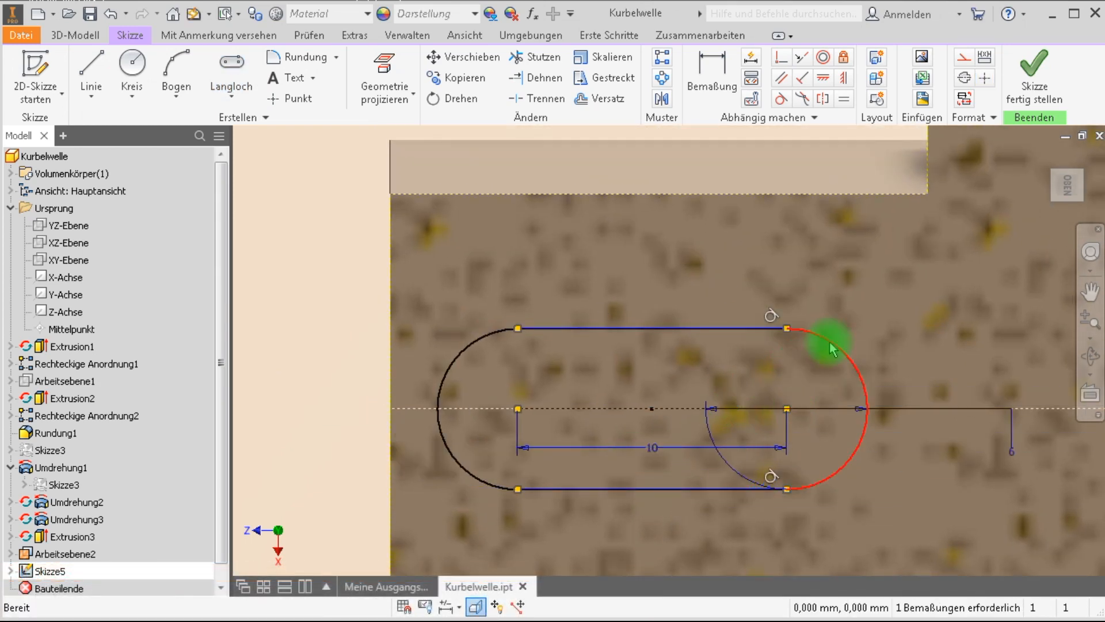
pyautogui.click(523, 382)
pyautogui.click(389, 348)
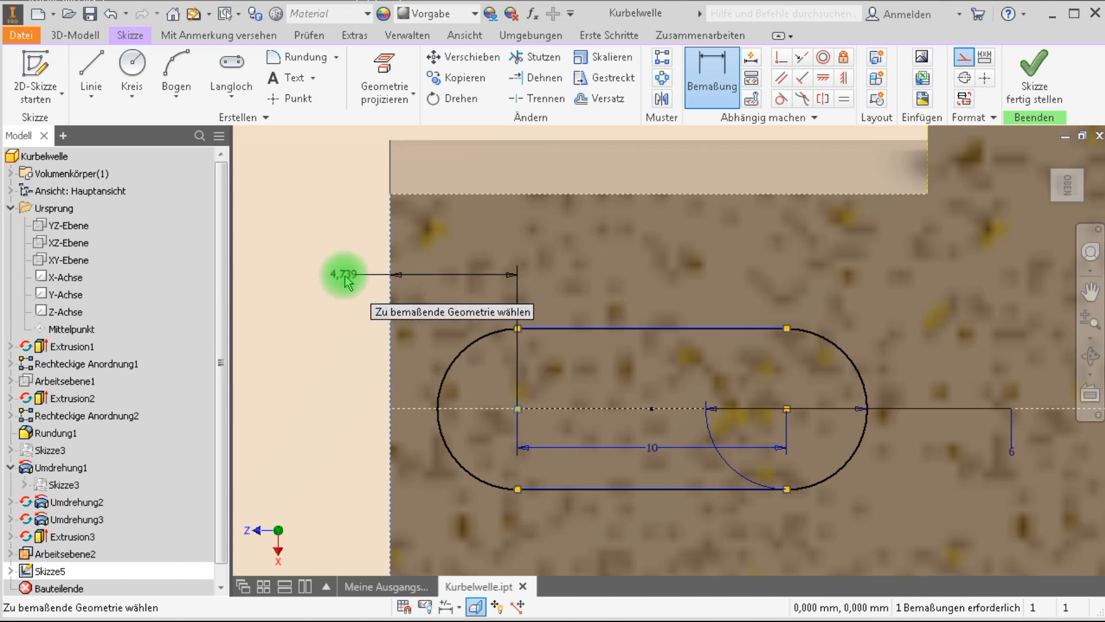
pyautogui.click(345, 274)
pyautogui.write('5')
pyautogui.press('Return')
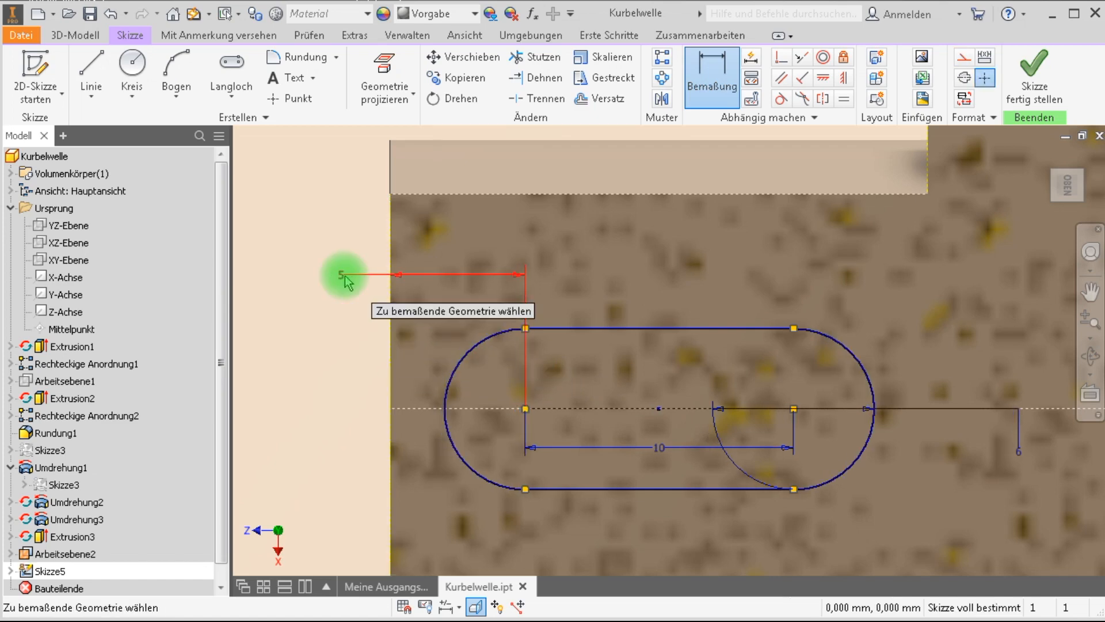
# Finish the sketch, cut the keyway into the stub by extruding the slot, and hide the offset work plane.
pyautogui.click(1035, 92)
pyautogui.click(162, 78)
pyautogui.click(204, 235)
pyautogui.moveTo(622, 210); pyautogui.dragTo(622, 262)
pyautogui.click(271, 344)
pyautogui.moveTo(555, 294)
pyautogui.keyDown('shift'); pyautogui.mouseDown(button='middle')
pyautogui.moveTo(527, 300)
pyautogui.moveTo(547, 296)
pyautogui.mouseUp(button='middle'); pyautogui.keyUp('shift')
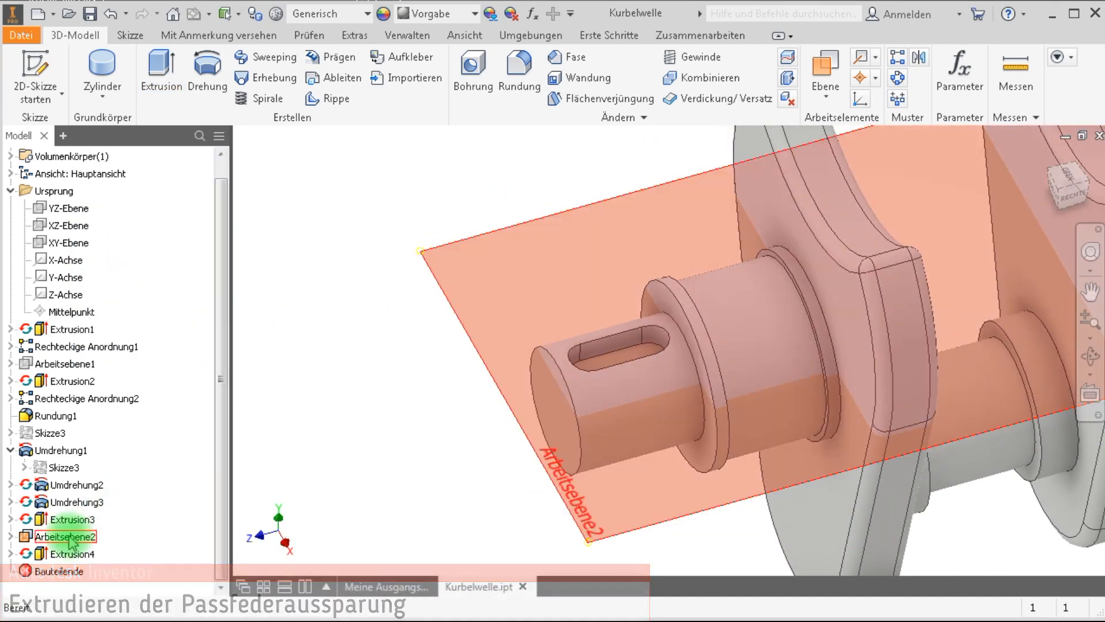
pyautogui.rightClick(58, 536)
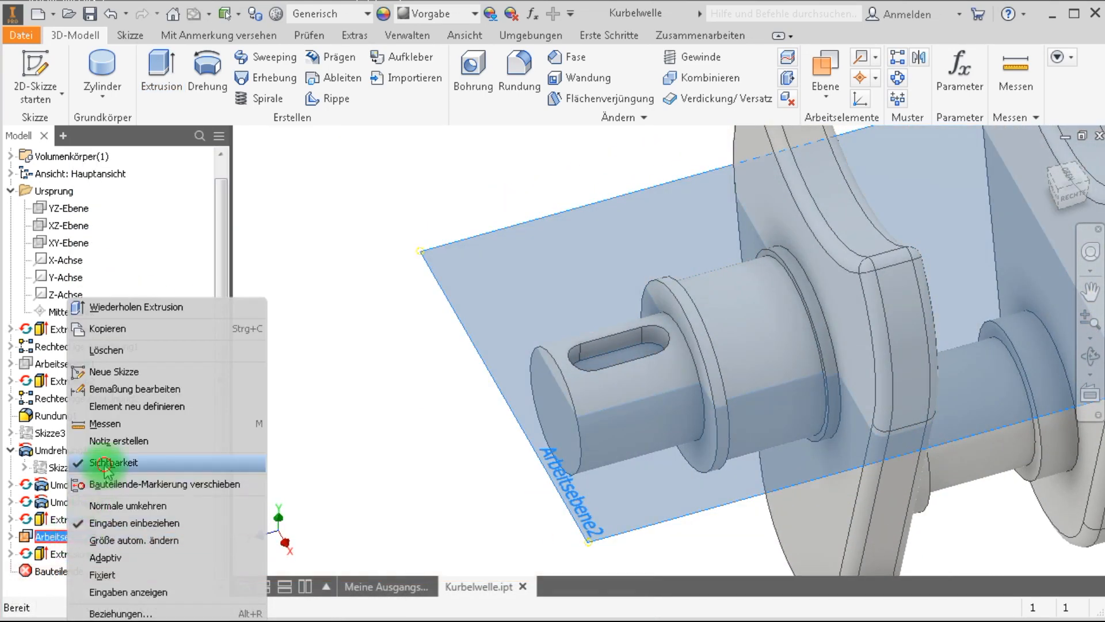
pyautogui.click(107, 469)
# Add an M6x1 ISO metric threaded hole, 15 mm deep with full-depth thread, concentric on the stub's end face.
pyautogui.keyDown('shift'); pyautogui.moveTo(644, 424); pyautogui.dragTo(511, 183, button='middle'); pyautogui.keyUp('shift')
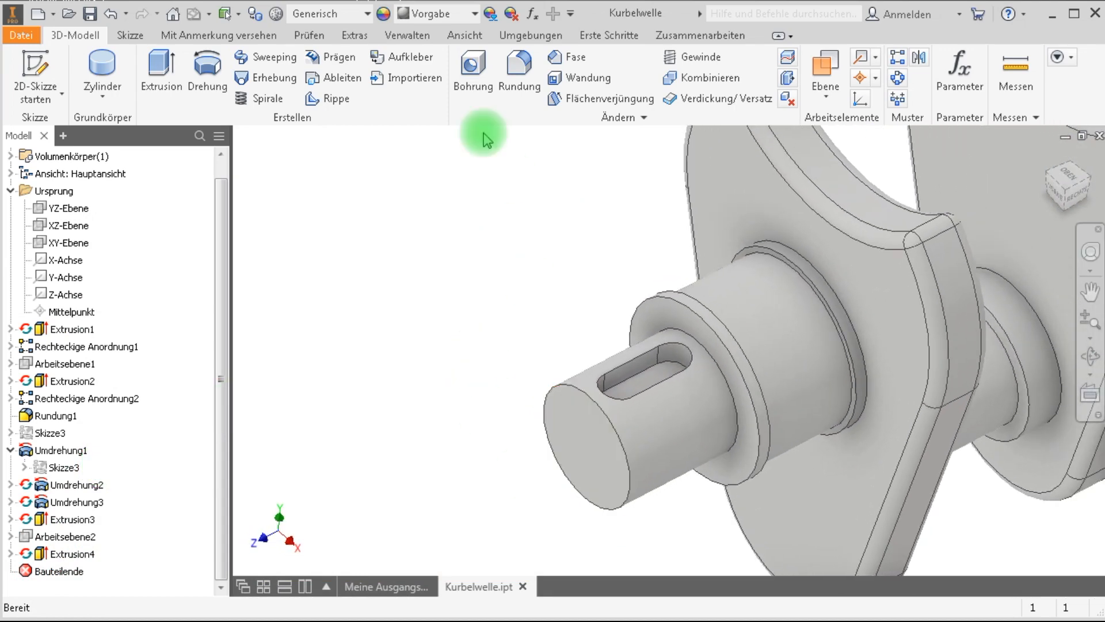
pyautogui.press('h')
pyautogui.click(585, 444)
pyautogui.click(628, 458)
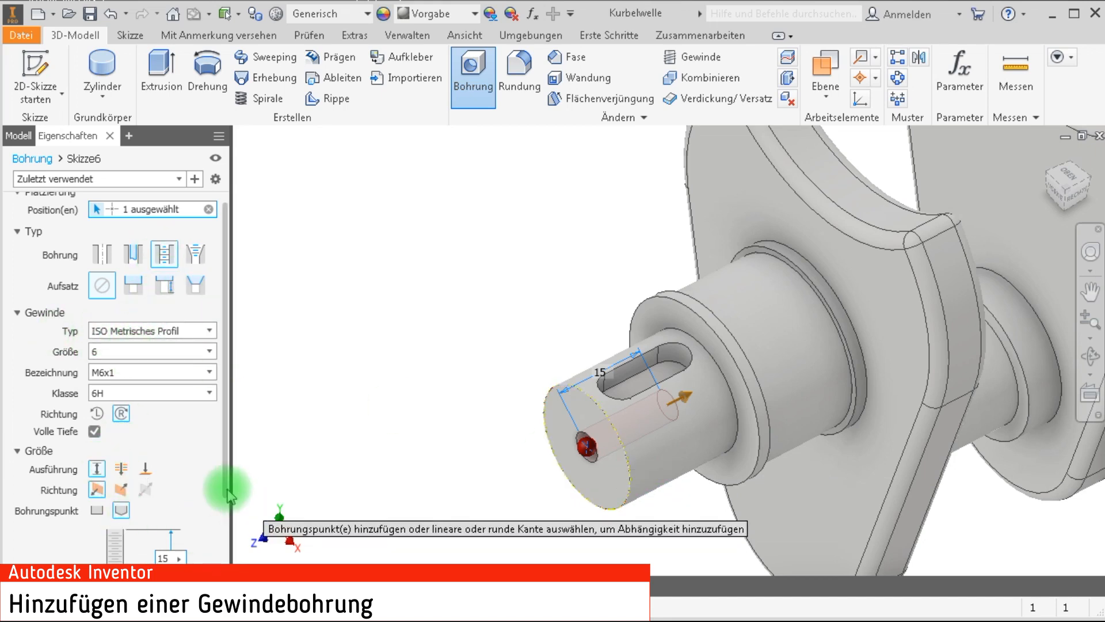
pyautogui.scroll(-2, 222, 490)
pyautogui.scroll(2, 195, 466)
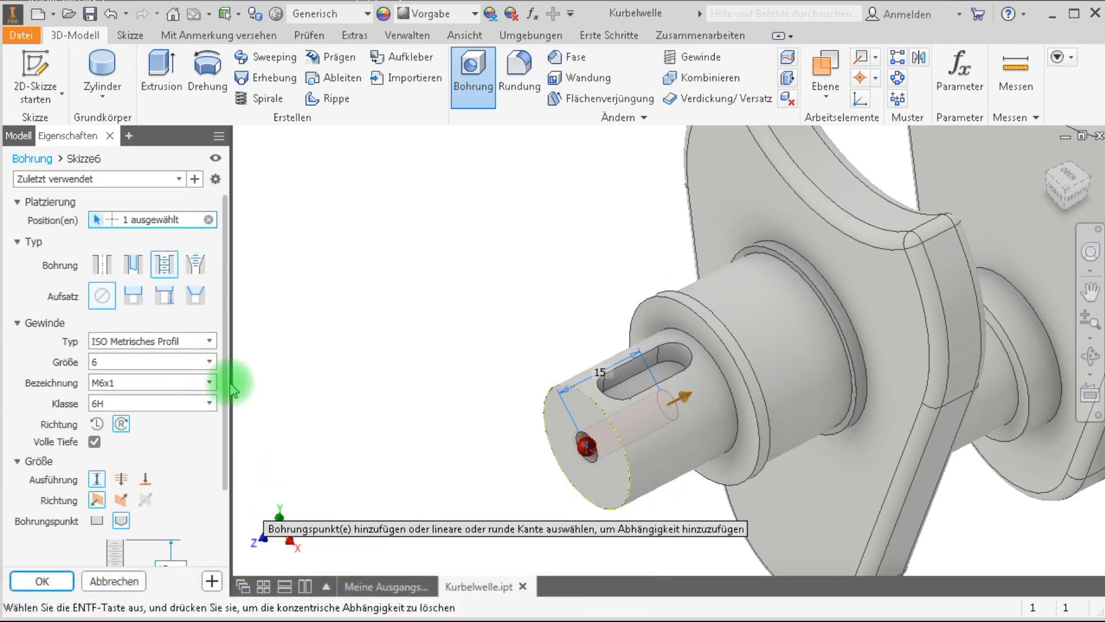
pyautogui.click(38, 583)
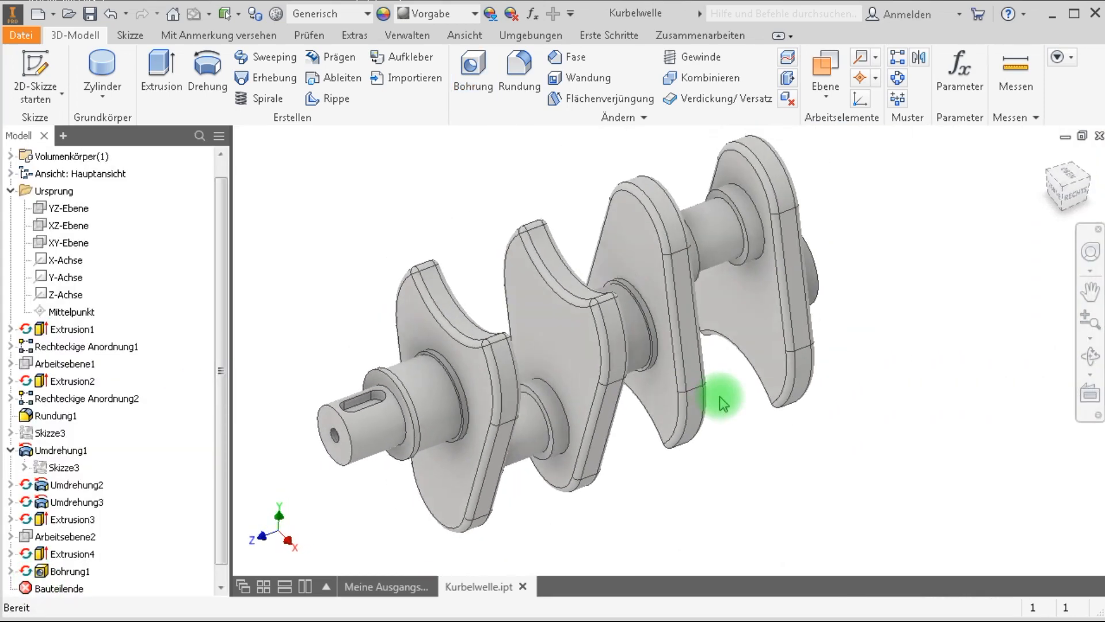
# Mirror the entire solid body about the end face of the journal opposite the stub, joining it to the original.
pyautogui.keyDown('shift'); pyautogui.moveTo(394, 186); pyautogui.dragTo(747, 378, button='middle'); pyautogui.keyUp('shift')
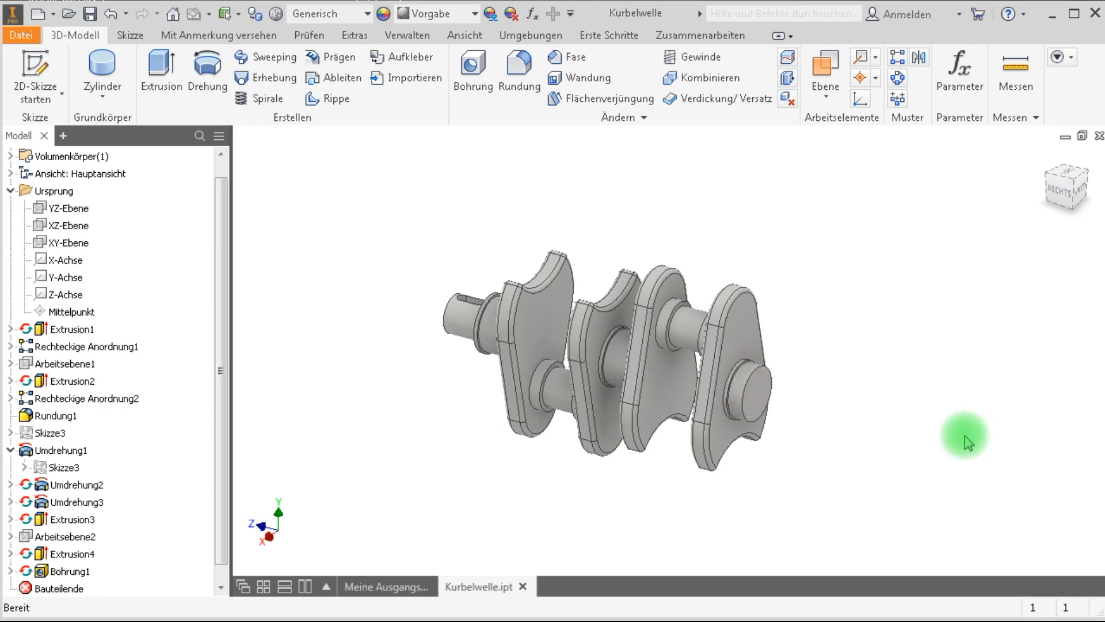
pyautogui.click(920, 57)
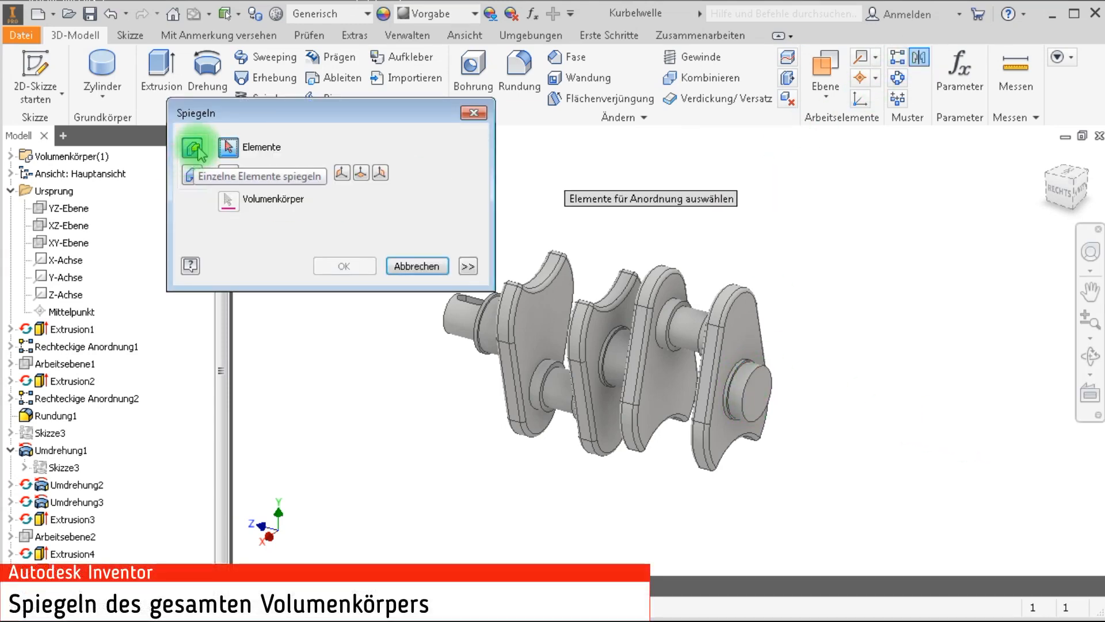
pyautogui.click(193, 182)
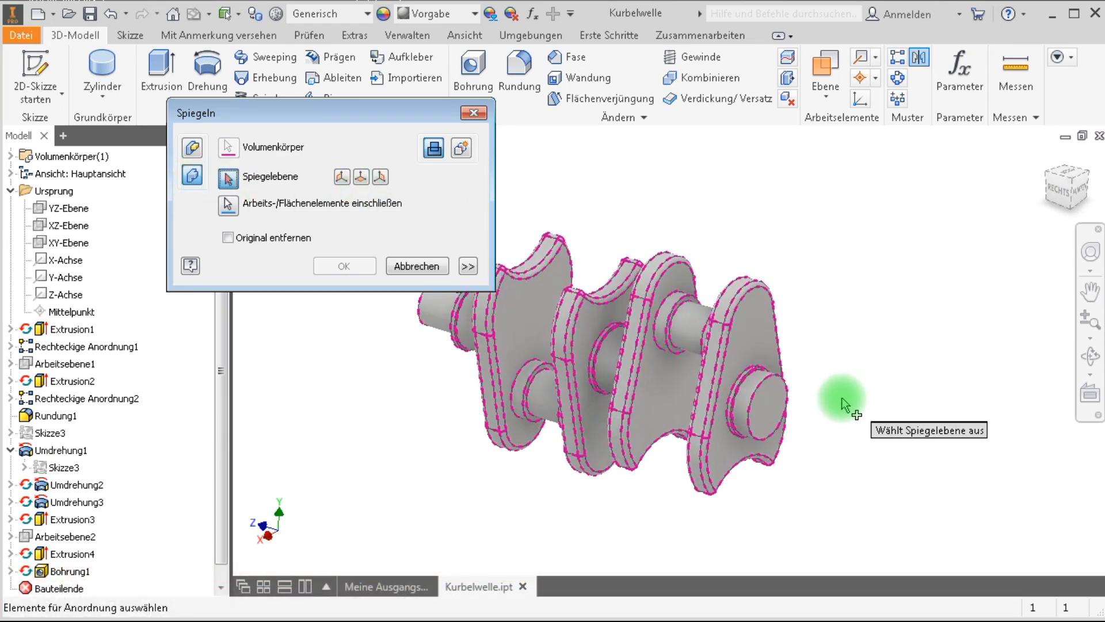
pyautogui.click(737, 447)
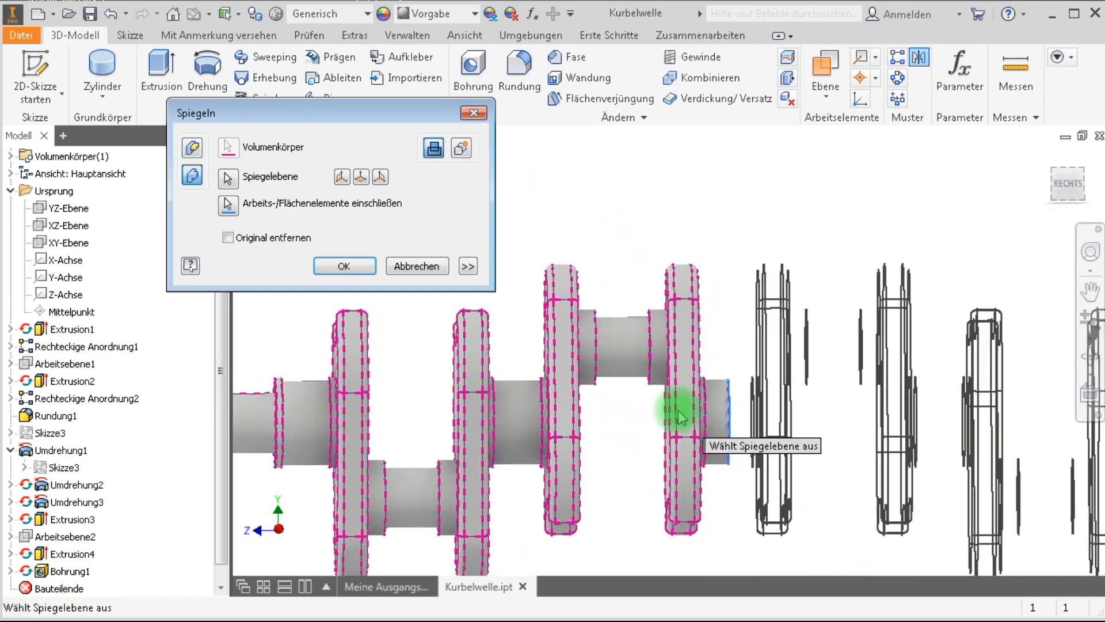
pyautogui.click(344, 266)
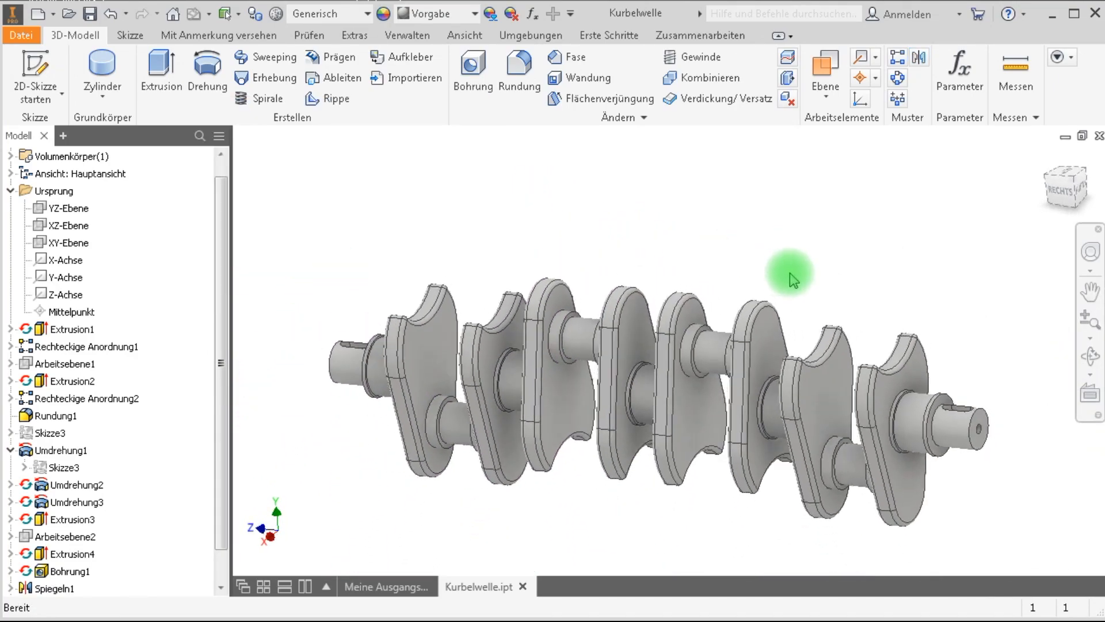